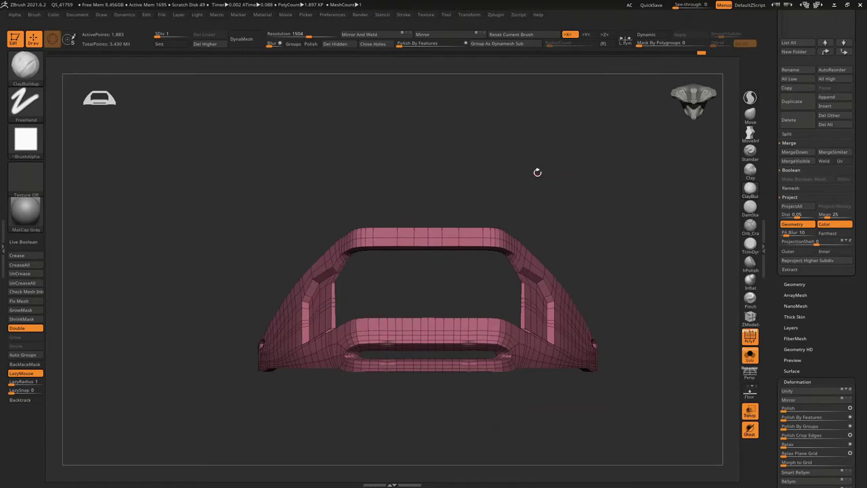
Load the low-poly hard_low watch case tool and orbit it to inspect its polygroups
mouse_move(538, 178)
left_mouse_down()
mouse_move(553, 184)
mouse_move(560, 145)
left_mouse_up()
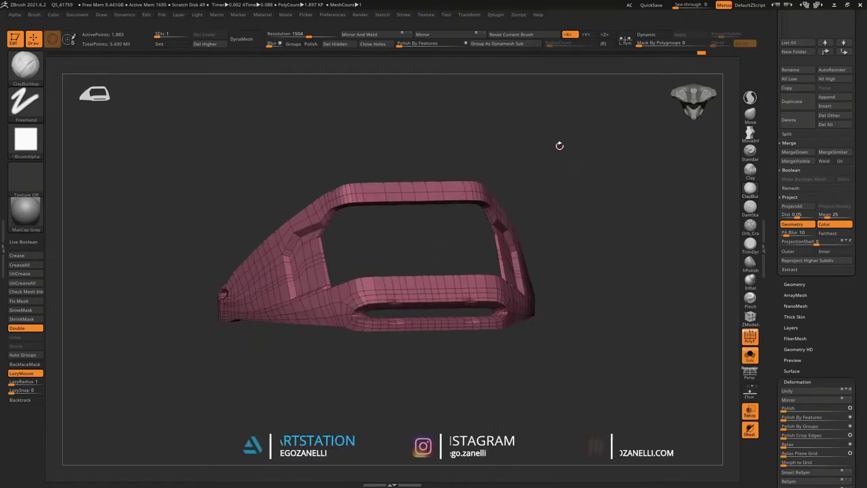
mouse_move(449, 219)
left_mouse_down()
mouse_move(441, 202)
mouse_move(424, 235)
left_mouse_up()
scroll(816, 203, "up", 3)
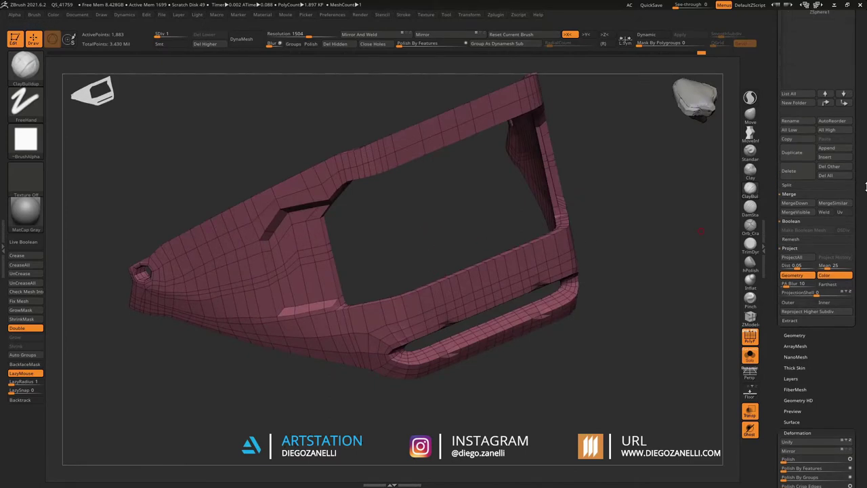
scroll(816, 203, "up", 3)
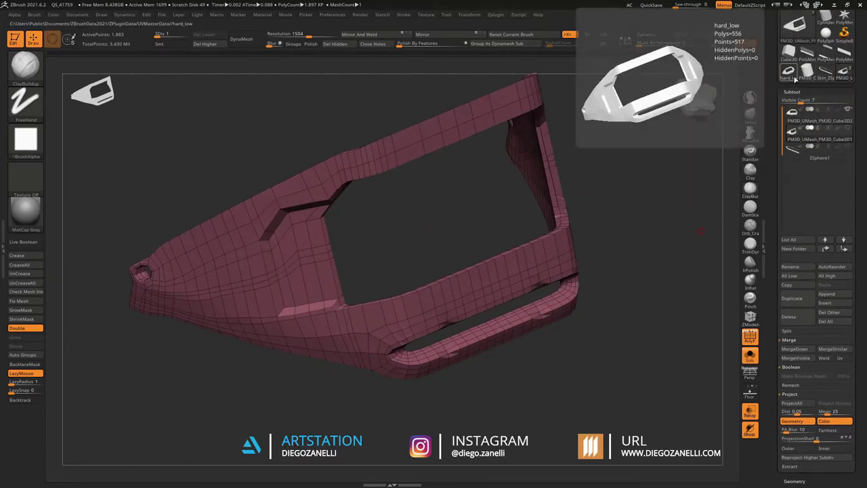
left_click(789, 72)
left_click_drag(515, 192, 499, 161)
mouse_move(432, 179)
left_mouse_down()
mouse_move(467, 180)
mouse_move(523, 205)
left_mouse_up()
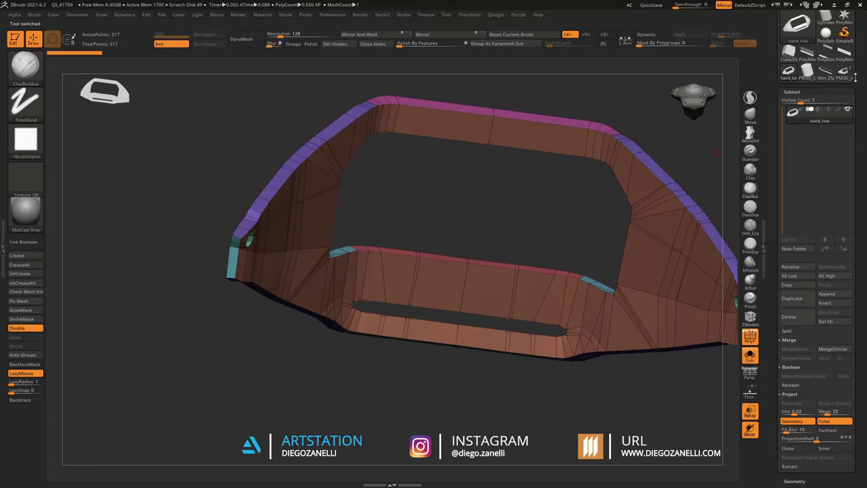
Switch back to the high-resolution PM3D_UMesh watch case tool and orbit it
left_click(847, 75)
mouse_move(602, 197)
left_mouse_down()
mouse_move(625, 203)
mouse_move(606, 196)
mouse_move(590, 251)
mouse_move(594, 218)
mouse_move(567, 195)
mouse_move(576, 191)
mouse_move(554, 196)
mouse_move(656, 236)
mouse_move(610, 223)
mouse_move(538, 242)
mouse_move(363, 192)
mouse_move(441, 210)
left_mouse_up()
Frame the case, raise it to subdivision level 6, and activate the ZSphere1 subtool
key("f")
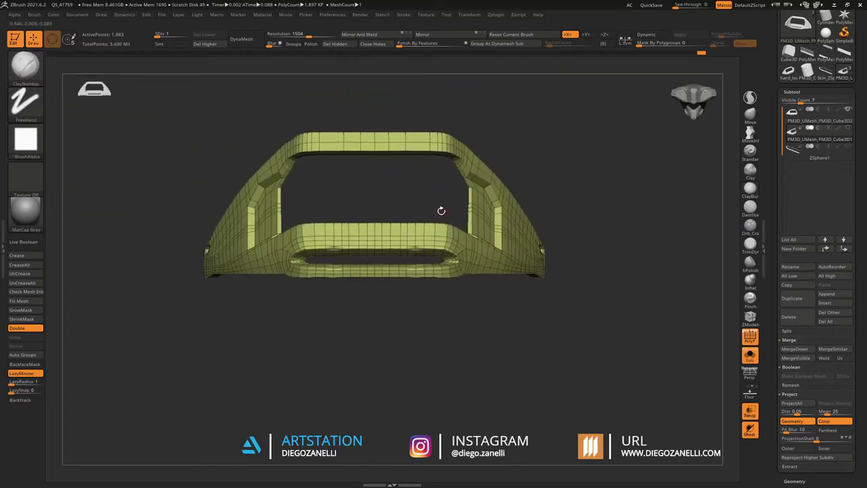
left_click_drag(607, 169, 642, 161)
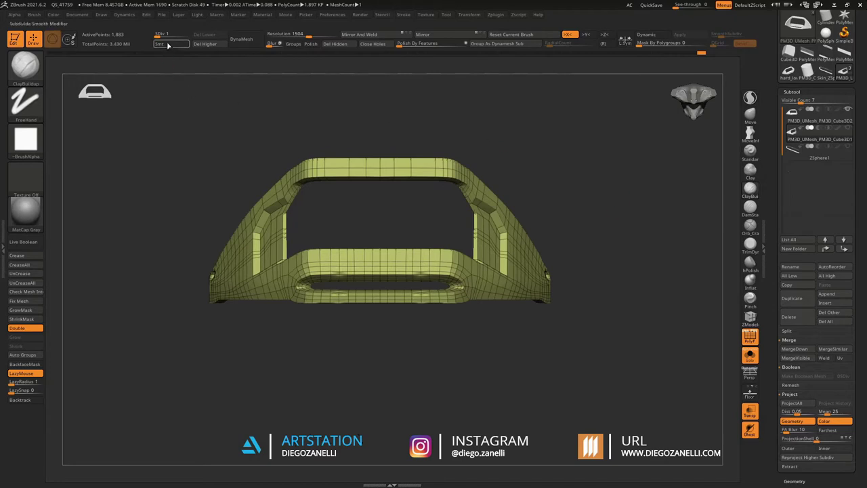
mouse_move(158, 35)
left_mouse_down()
mouse_move(184, 34)
mouse_move(156, 34)
left_mouse_up()
mouse_move(794, 150)
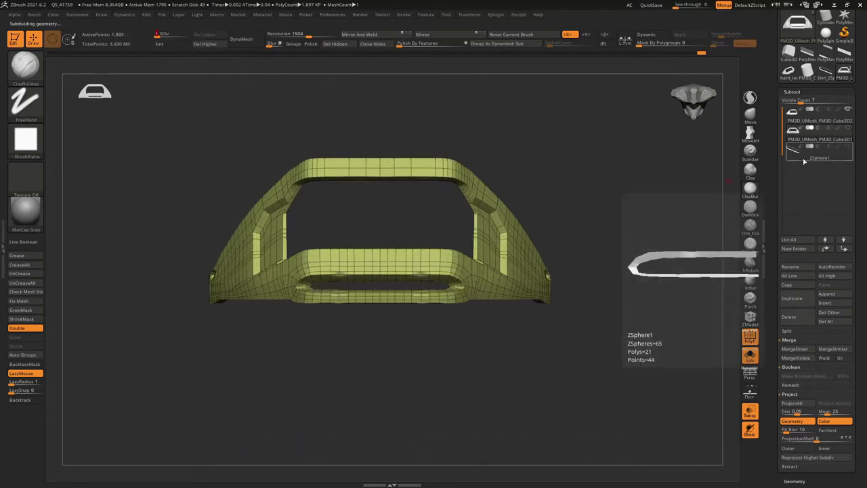
left_click(806, 151)
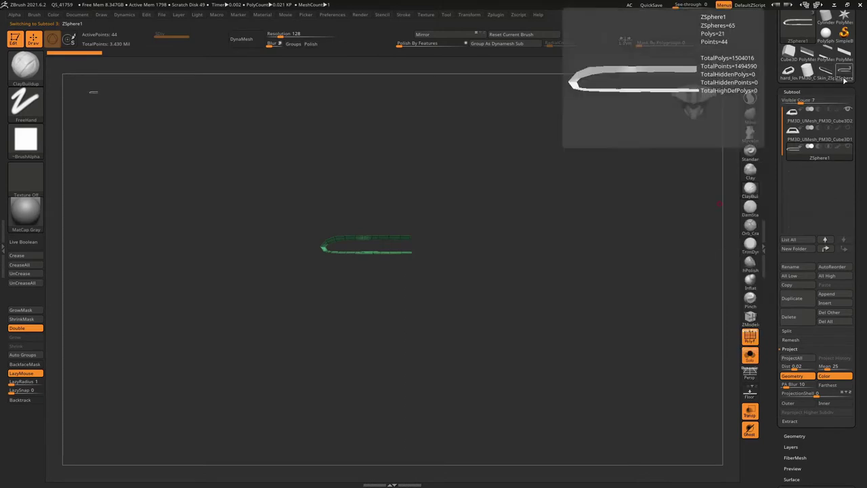
Duplicate the band subtool, drop the mesh to SDiv 1, and make the pink duplicate active
left_click(821, 139)
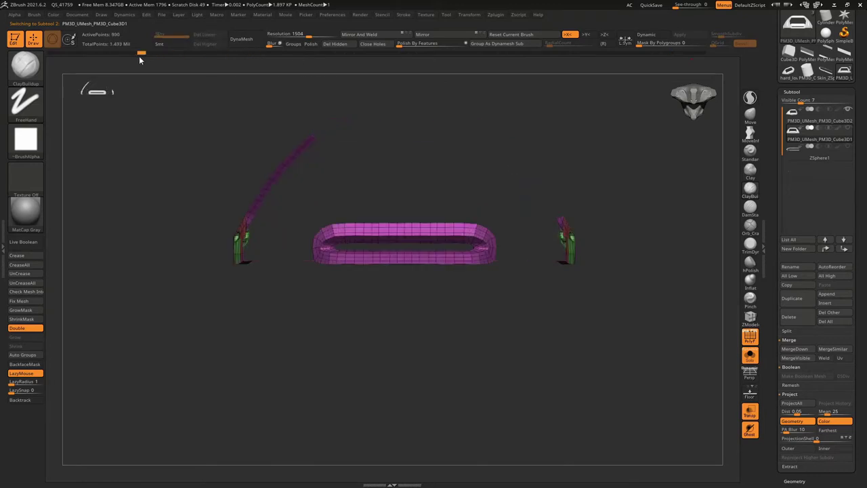
left_click(802, 303)
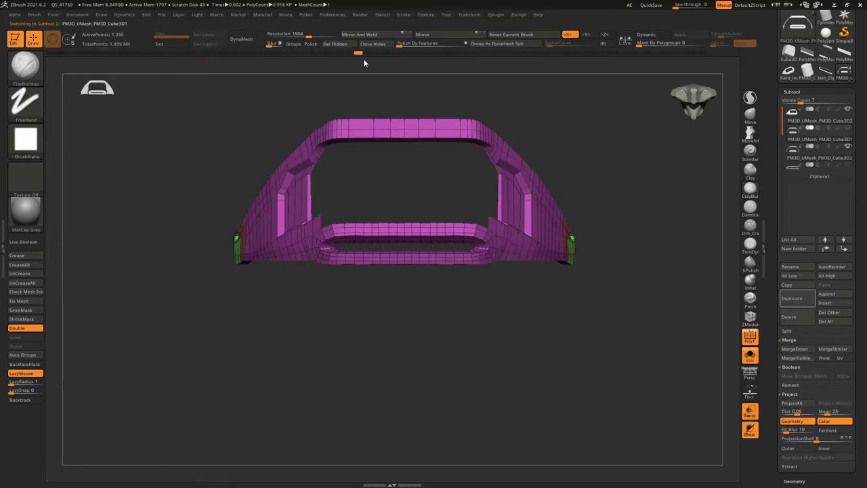
key("shift+d")
key("shift+d")
key("shift+d")
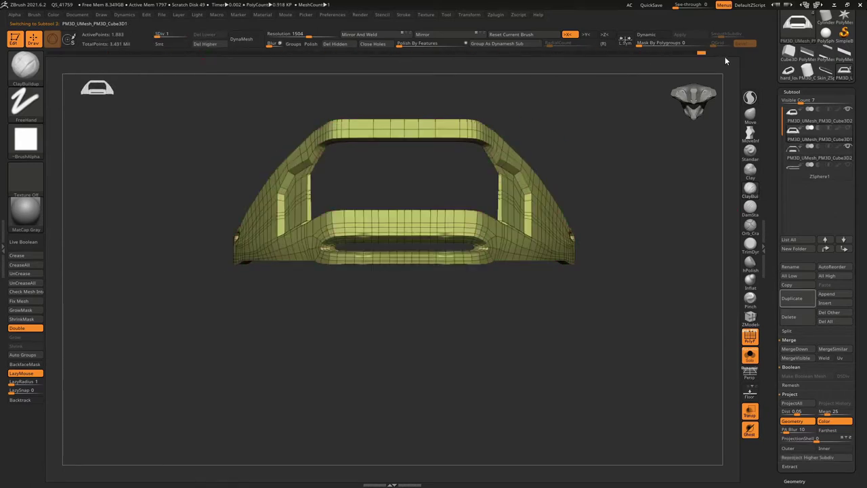
left_click_drag(591, 119, 623, 163)
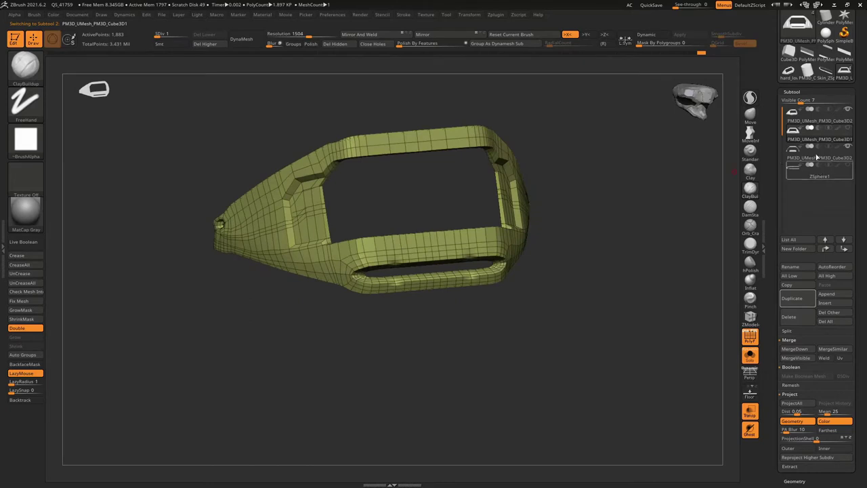
left_click(499, 163, "alt")
mouse_move(499, 162)
left_mouse_down()
mouse_move(498, 179)
mouse_move(479, 97)
mouse_move(423, 172)
mouse_move(598, 167)
mouse_move(490, 325)
left_mouse_up()
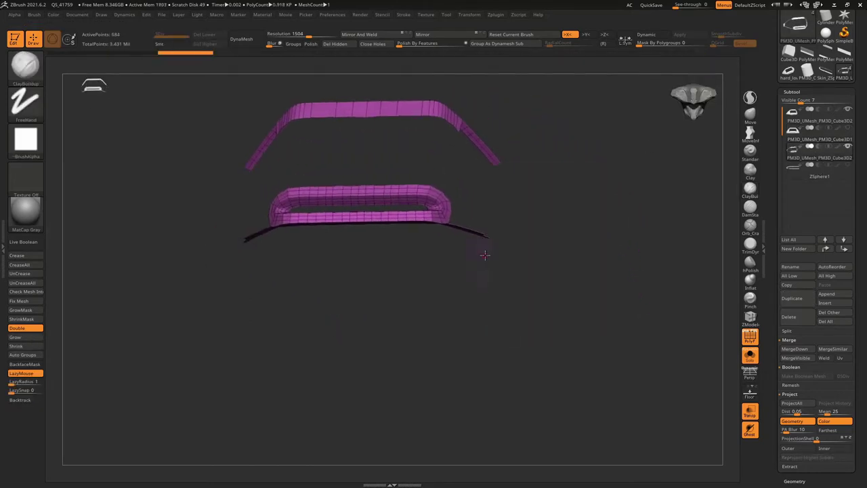
Hide every part of the pink duplicate except the lower rim loop, then view it front-on
mouse_move(483, 251)
left_mouse_down()
mouse_move(565, 215)
mouse_move(437, 278)
left_mouse_up()
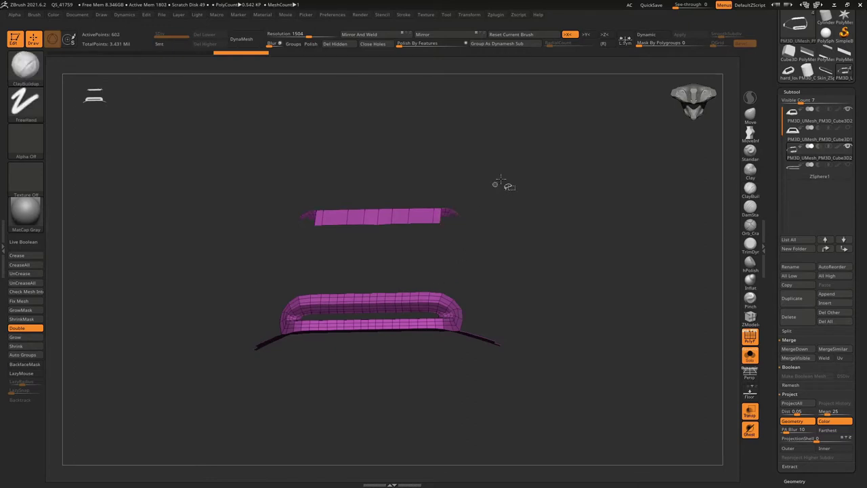
mouse_move(503, 176)
left_mouse_down("ctrl+shift")
mouse_move(386, 238)
mouse_move(262, 252)
mouse_move(307, 298)
left_mouse_up("ctrl+shift")
mouse_move(265, 232)
left_mouse_down("ctrl+alt+shift")
mouse_move(354, 368)
mouse_move(351, 283)
mouse_move(319, 267)
left_mouse_up("ctrl+alt+shift")
mouse_move(303, 235)
left_mouse_down("ctrl+alt+shift")
mouse_move(363, 302)
mouse_move(353, 313)
mouse_move(375, 254)
mouse_move(352, 330)
left_mouse_up("ctrl+alt+shift")
mouse_move(342, 58)
left_mouse_down("shift")
mouse_move(342, 194)
mouse_move(395, 119)
mouse_move(382, 159)
mouse_move(432, 157)
mouse_move(420, 143)
mouse_move(427, 133)
mouse_move(454, 142)
left_mouse_up("shift")
Step through the rim's subdivision levels, then revert it to having no subdivision levels
key("ctrl")
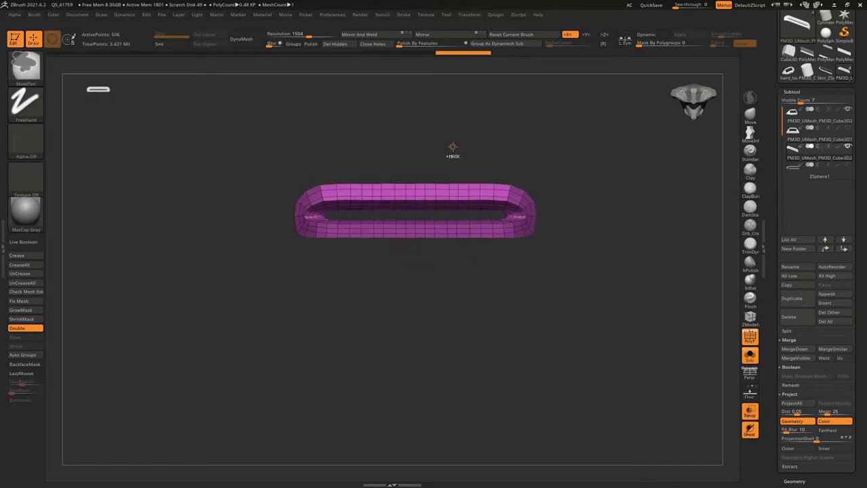
key("ctrl+d")
key("ctrl+d")
key("ctrl+d")
key("shift+f")
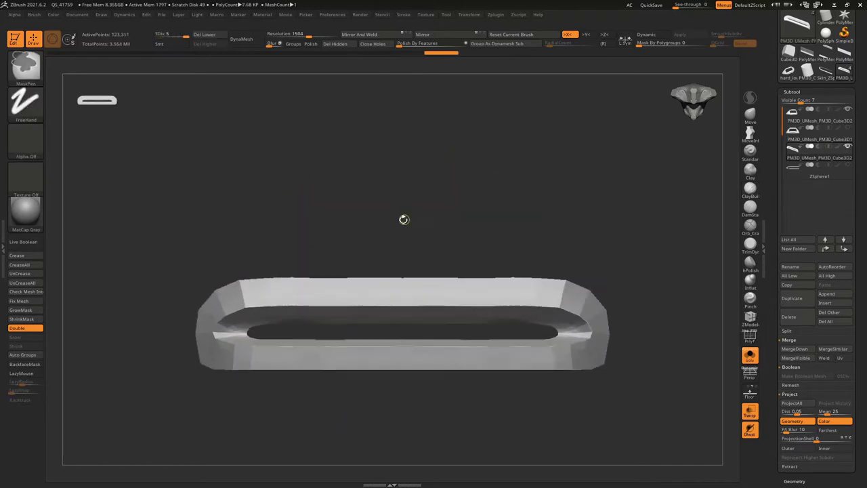
key("shift+d")
key("shift+d")
key("shift+d")
key("ctrl")
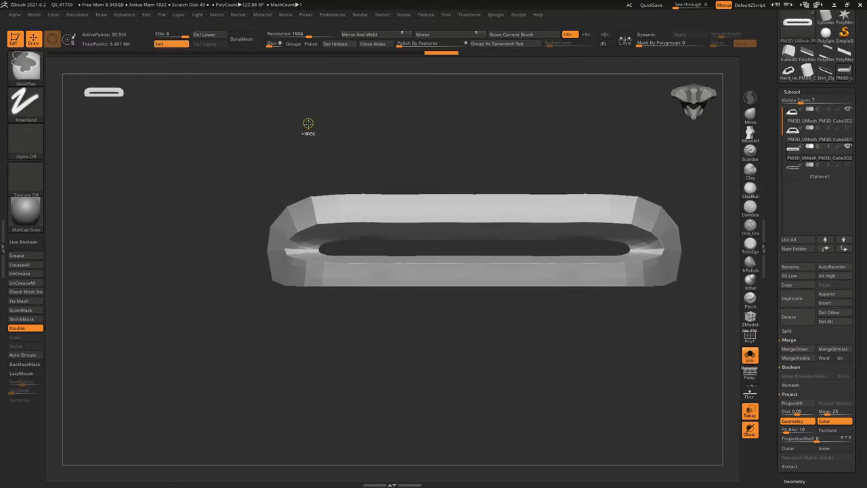
key("ctrl+z")
key("ctrl+z")
key("ctrl+z")
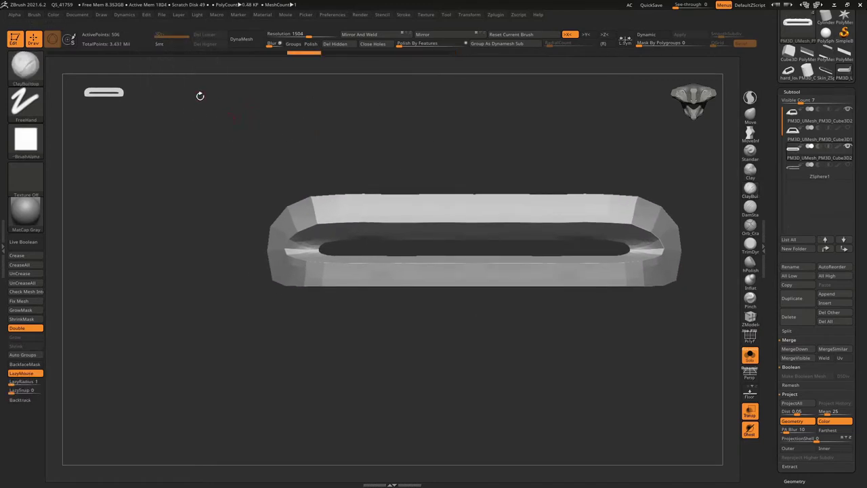
Enable Smt and subdivide the rim twice to smooth SDiv 7
left_click(175, 45)
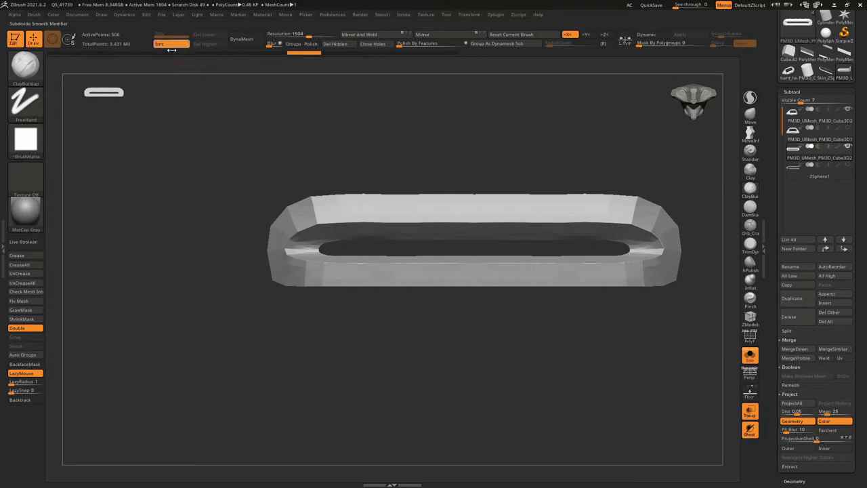
key("ctrl+d")
key("ctrl+d")
key("ctrl+d")
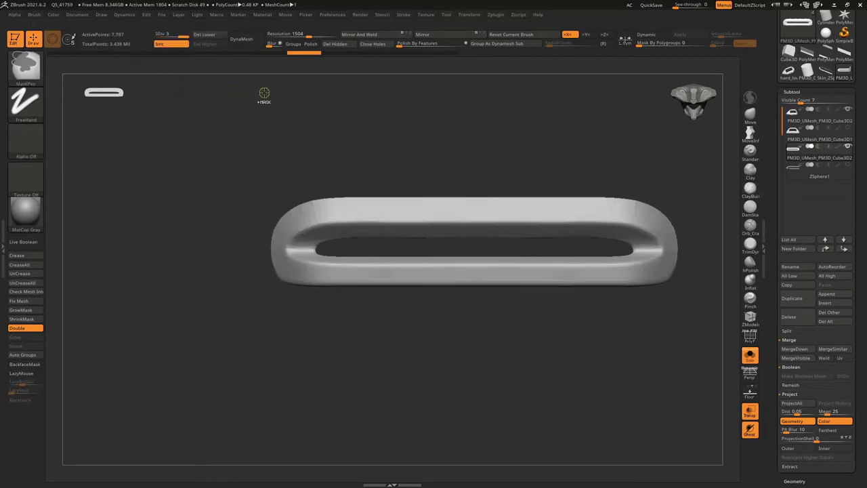
key("ctrl+d")
left_click_drag(340, 143, 687, 159)
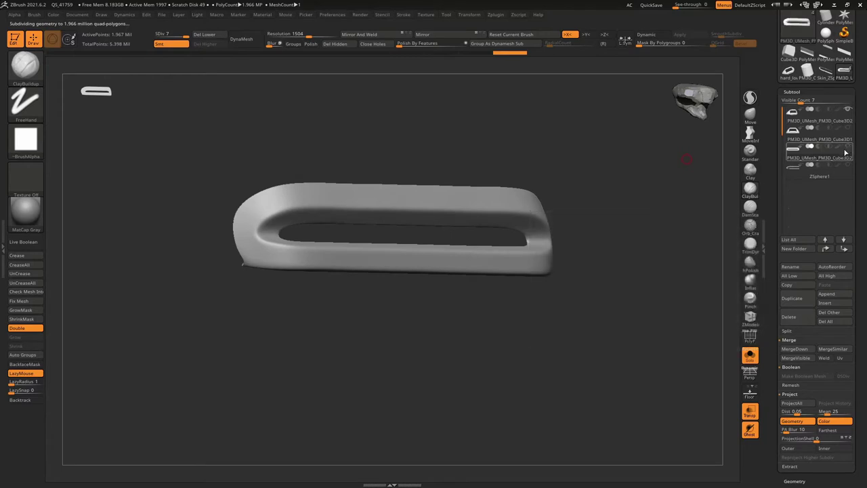
mouse_move(819, 153)
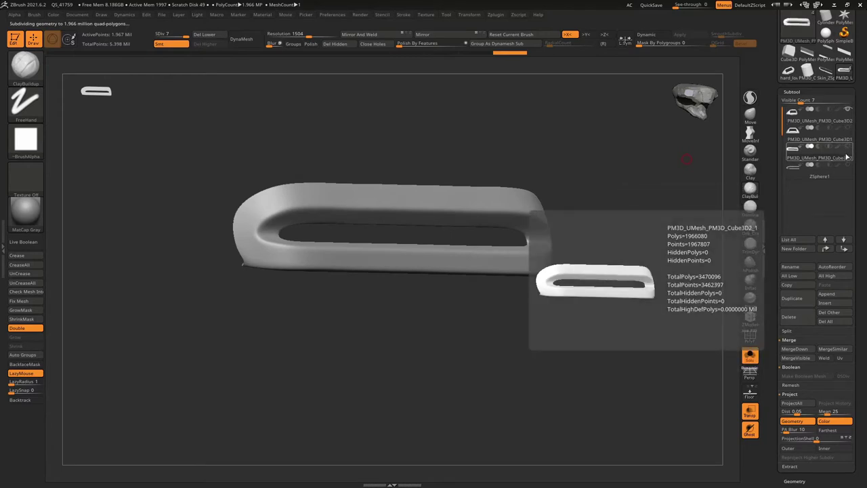
left_click(827, 122)
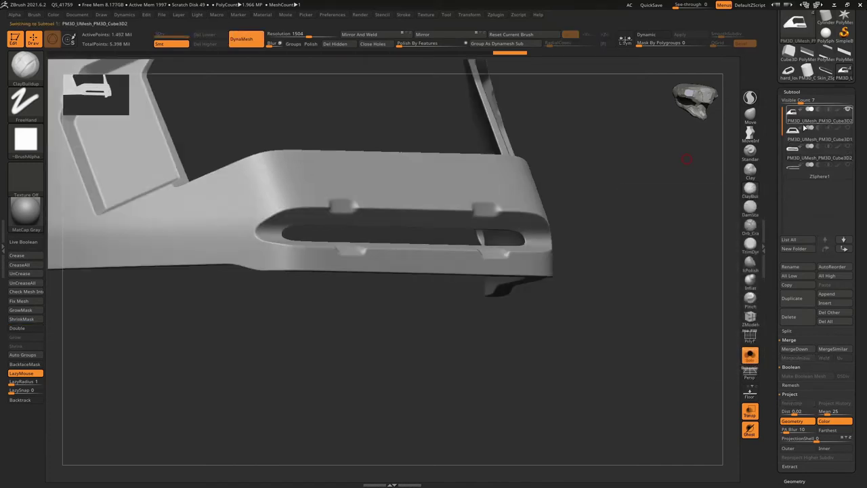
mouse_move(671, 162)
left_mouse_down()
mouse_move(479, 148)
mouse_move(595, 144)
mouse_move(411, 183)
mouse_move(413, 213)
mouse_move(414, 203)
left_mouse_up()
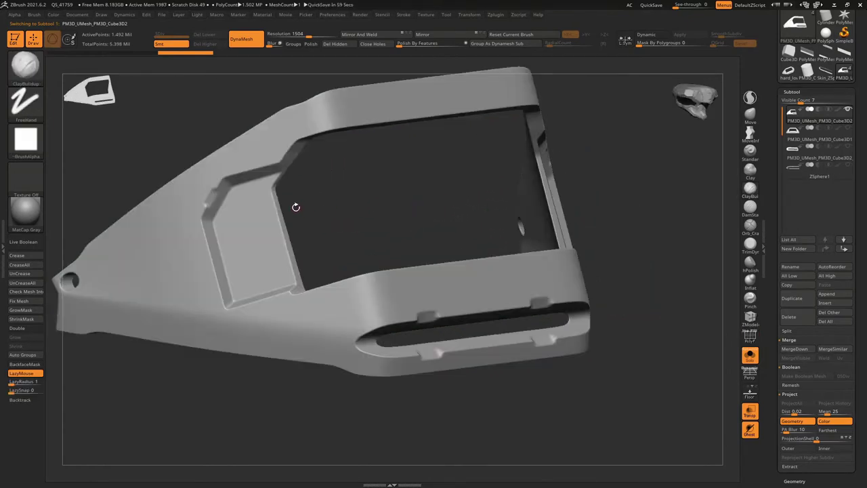
left_click_drag(252, 197, 297, 201)
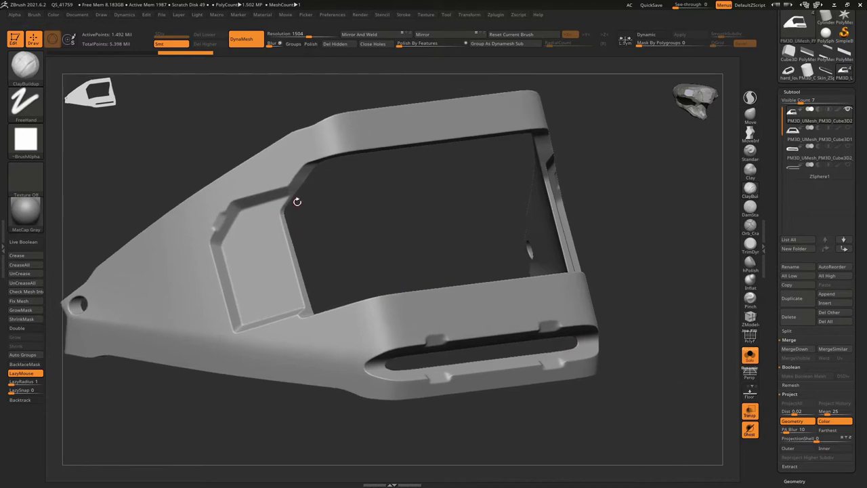
mouse_move(358, 209)
left_mouse_down()
mouse_move(417, 172)
mouse_move(384, 175)
mouse_move(393, 212)
left_mouse_up()
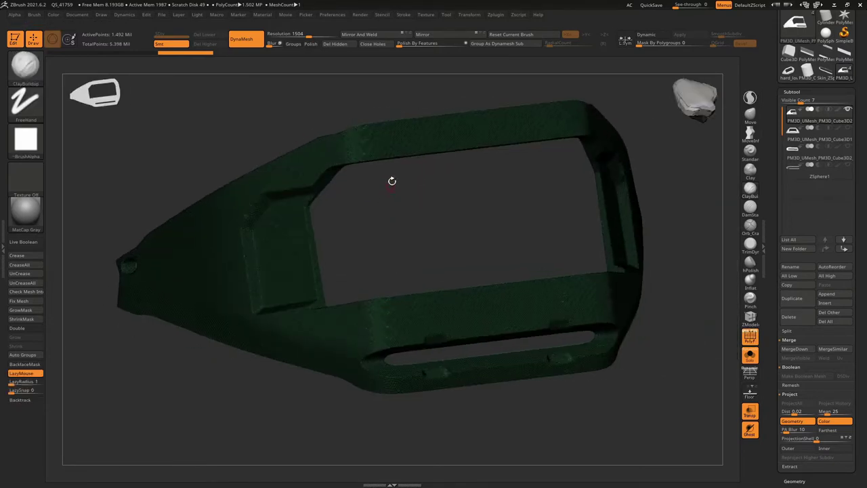
key("ctrl+z")
key("ctrl+z")
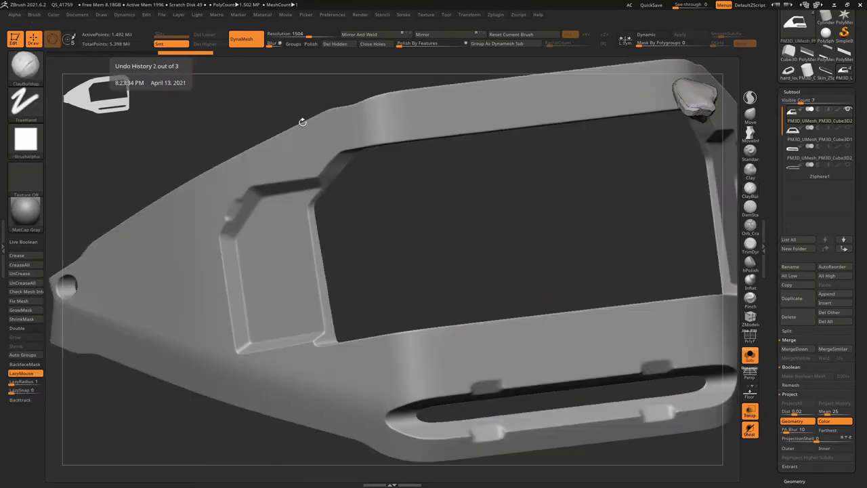
Reselect and frame the smoothed rim, and set Project Dist to 0.06
left_click(819, 157)
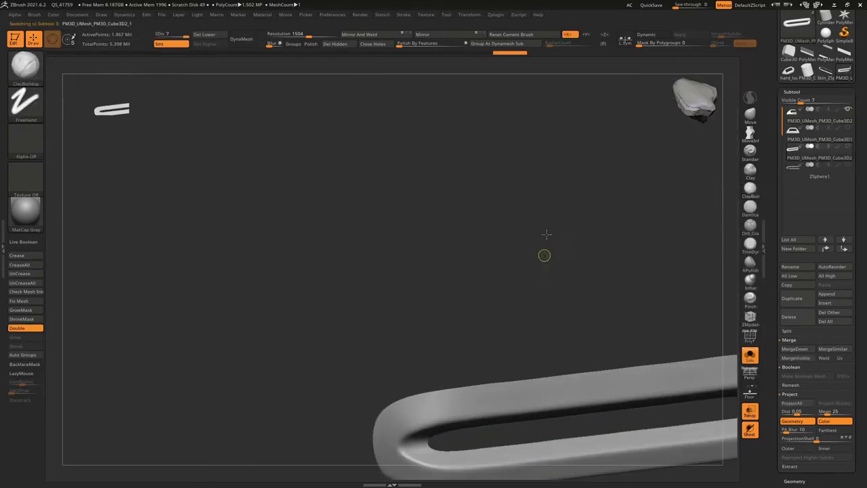
key("f")
mouse_move(476, 209)
left_mouse_down("shift")
mouse_move(460, 170)
mouse_move(472, 194)
mouse_move(432, 144)
left_mouse_up("shift")
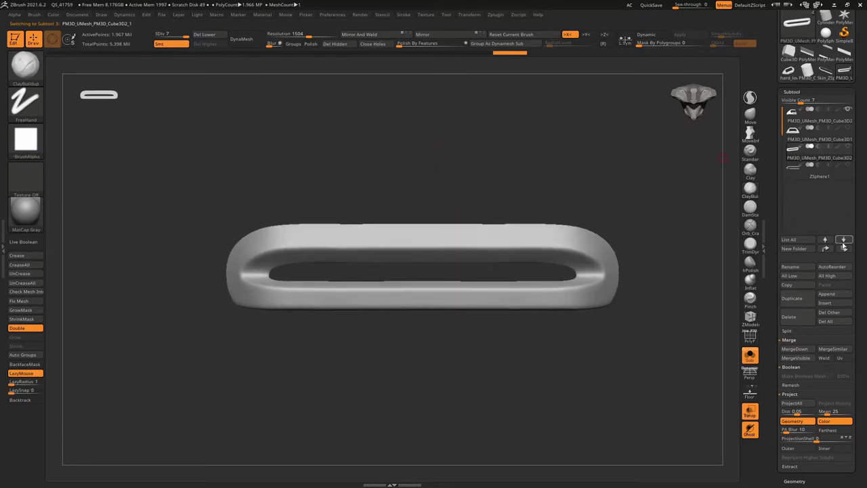
type(".05")
left_click(800, 410)
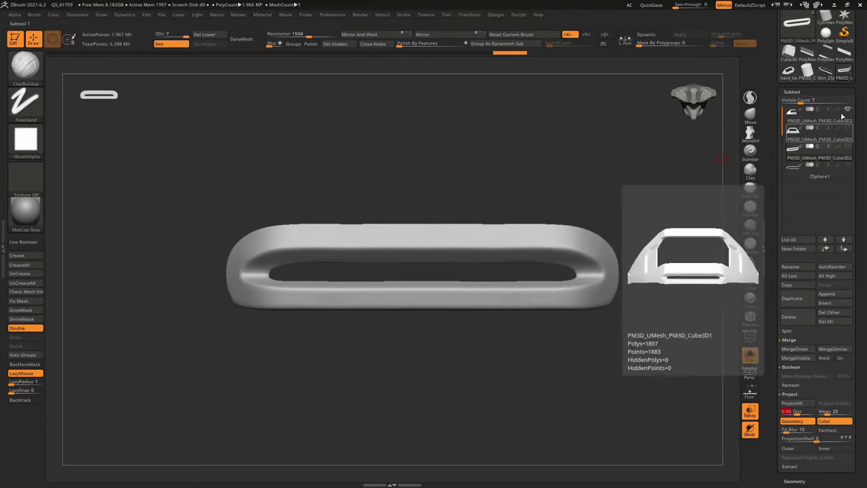
Turn off Solo and Transp so the rim shows within the full opaque case
left_click(750, 354)
mouse_move(719, 359)
left_mouse_down()
mouse_move(718, 379)
mouse_move(723, 303)
left_mouse_up()
left_click(749, 410)
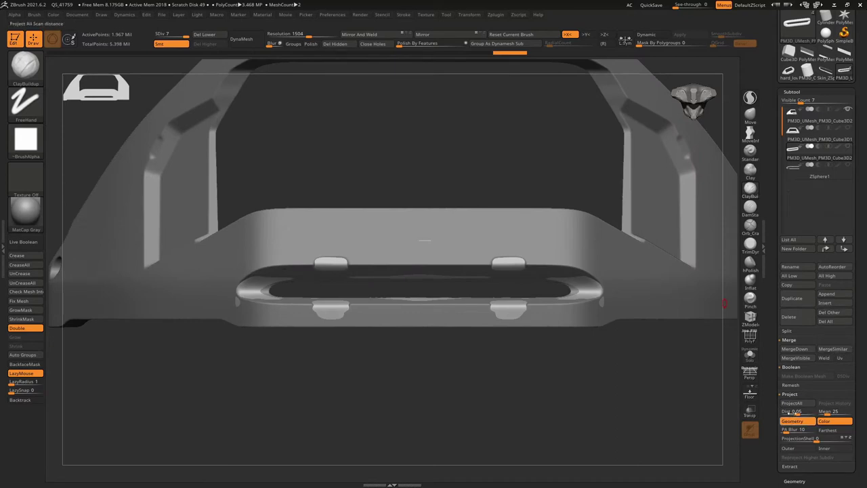
Run ProjectAll onto the rim loop, then solo it and orbit to the slot end
left_click(799, 403)
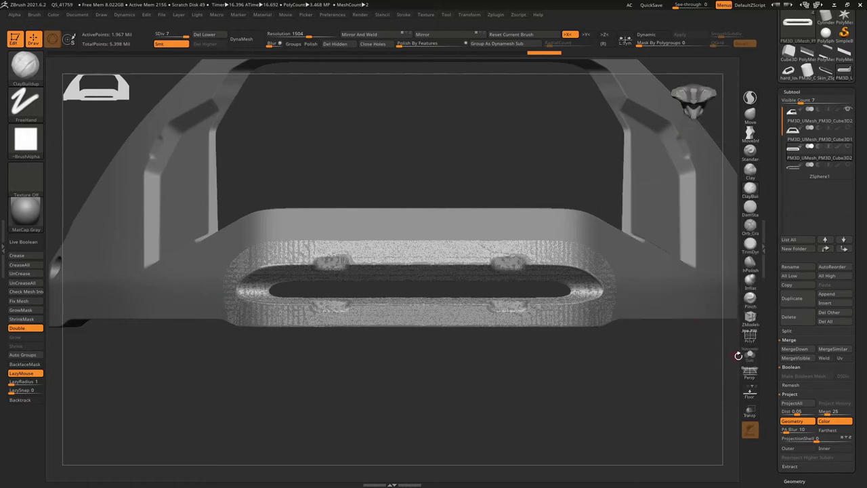
left_click(749, 354)
left_click_drag(583, 324, 727, 180)
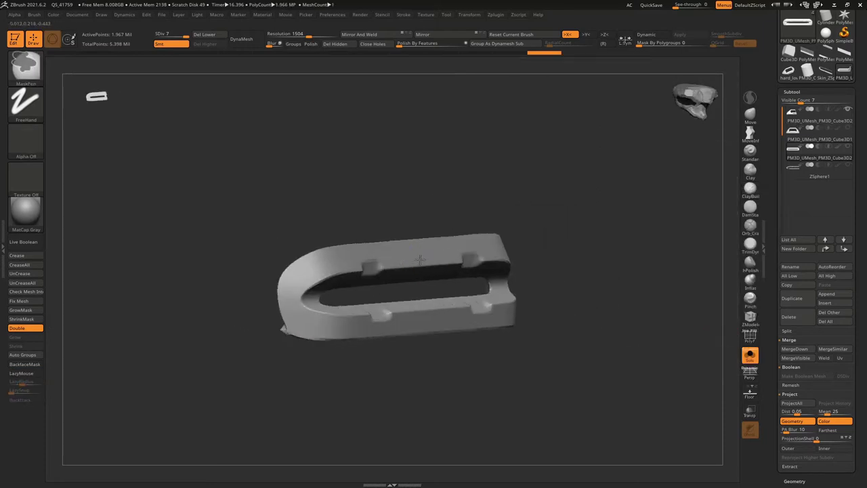
Select the slot piece, show its PolyF wireframe at SDiv 1, then return to SDiv 7
left_click(792, 130)
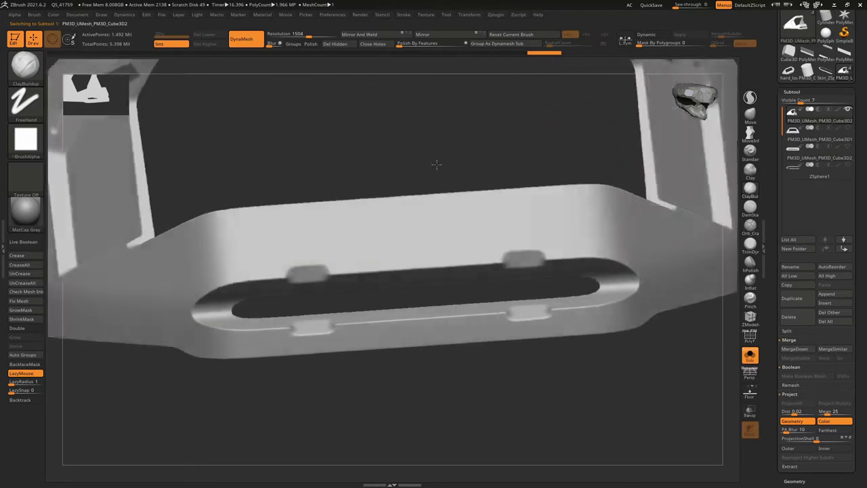
left_click(813, 161)
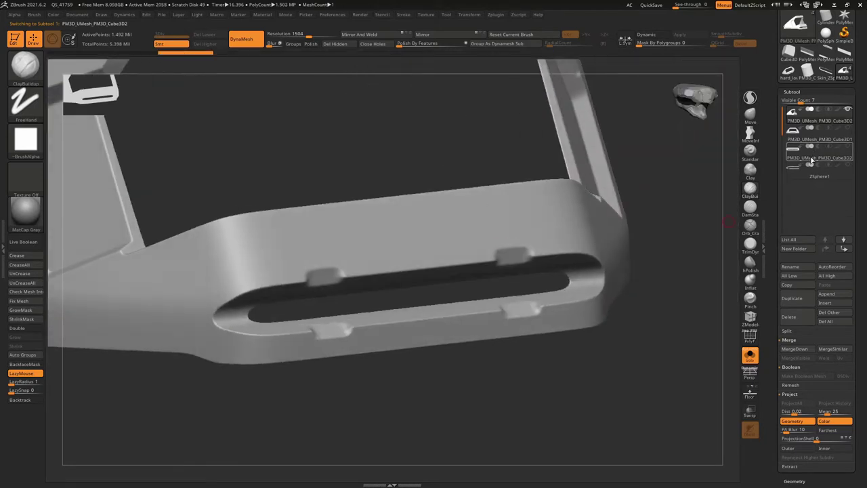
left_click_drag(547, 203, 492, 149)
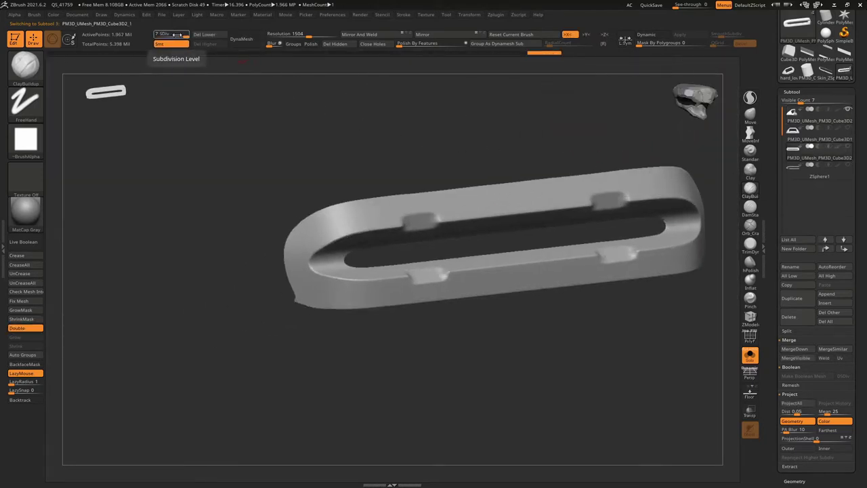
left_click_drag(183, 34, 156, 34)
key("shift+f")
key("d")
key("d")
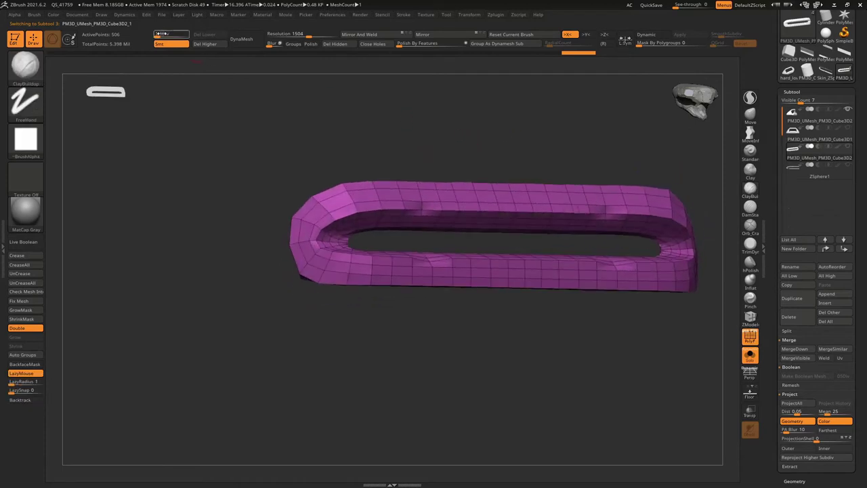
key("d")
key("d")
key("d")
key("d")
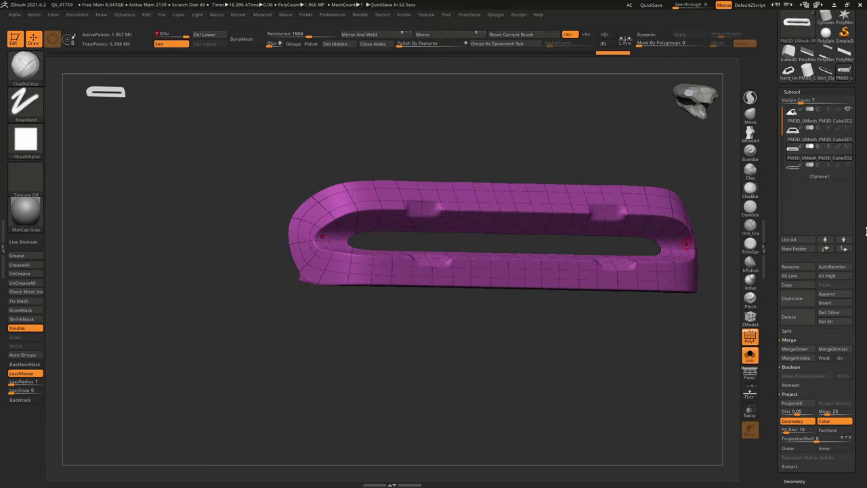
Select the watch case frame subtool and compare it with the high-res dynamesh case's top bar
left_click_drag(534, 130, 719, 196)
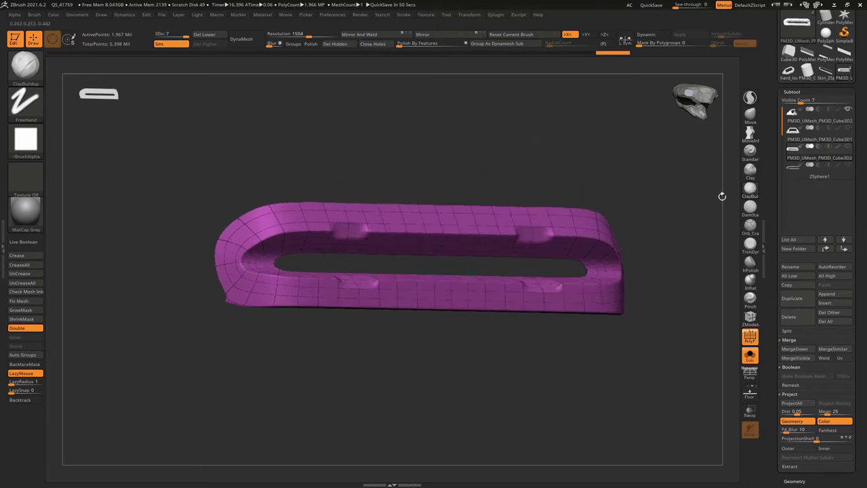
scroll(813, 170, "up", 2)
left_click(810, 174)
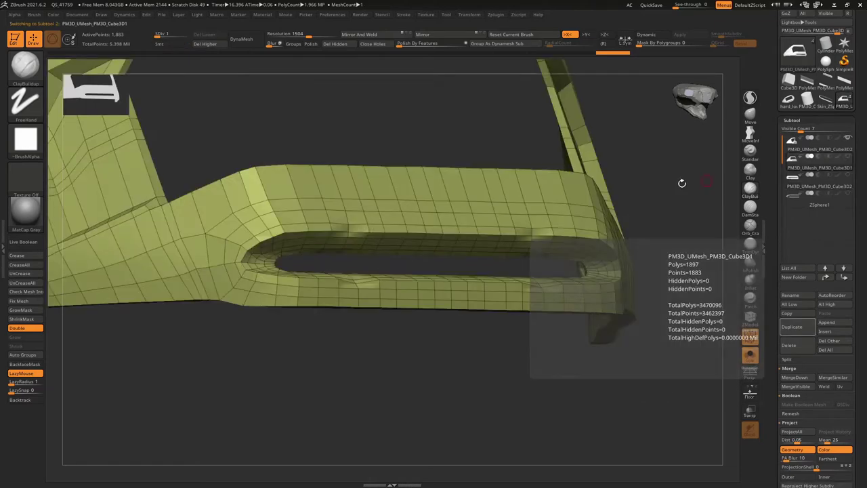
key("f")
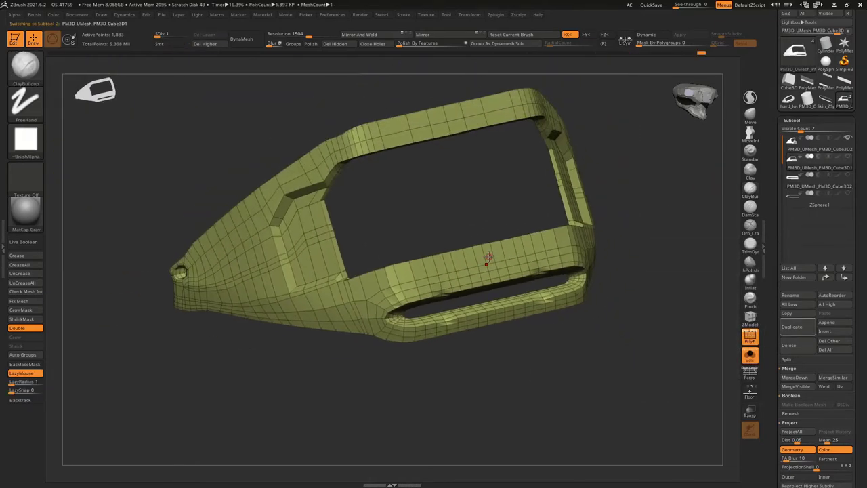
mouse_move(441, 231)
left_mouse_down()
mouse_move(423, 226)
mouse_move(410, 238)
left_mouse_up()
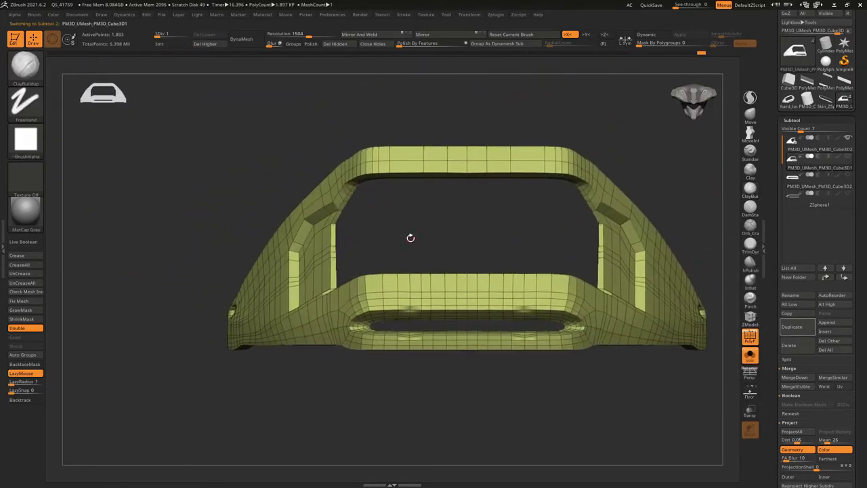
left_click(791, 143)
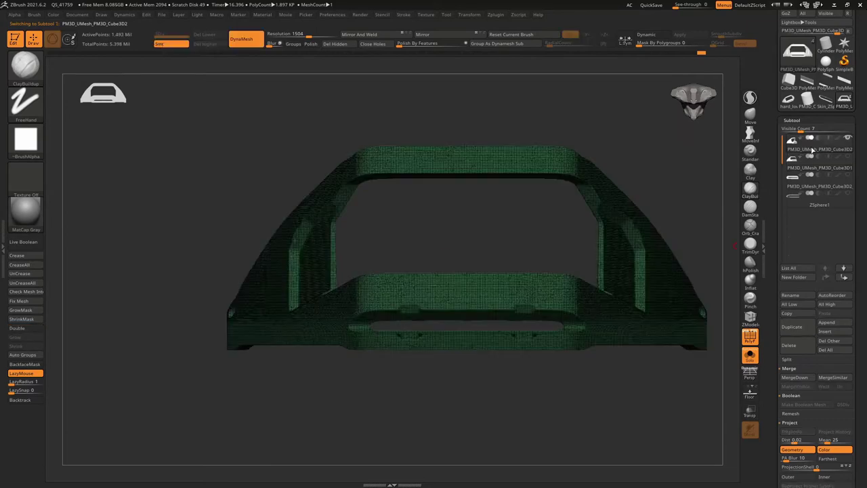
mouse_move(605, 156)
left_mouse_down()
mouse_move(478, 292)
mouse_move(404, 208)
mouse_move(379, 213)
left_mouse_up()
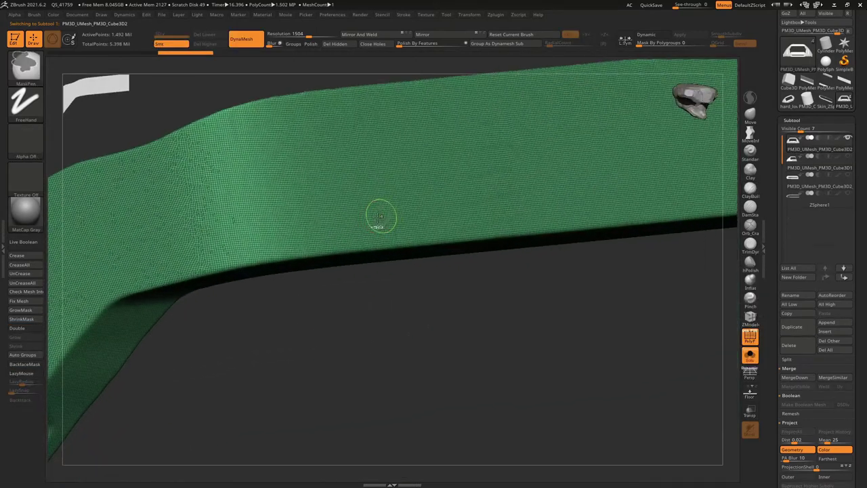
Reselect the low-poly case frame, check it at SDiv 6, turn PolyF off, and return to SDiv 1
left_click(819, 168)
key("f")
left_click_drag(395, 159, 248, 124)
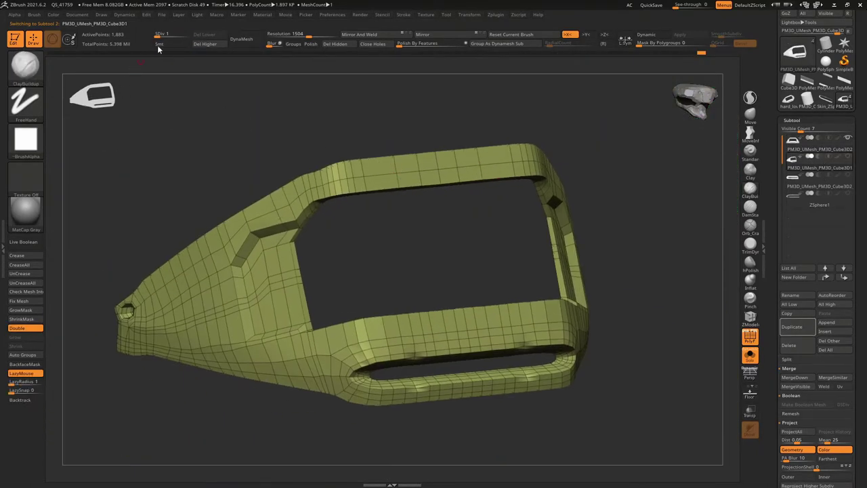
left_click_drag(158, 34, 186, 34)
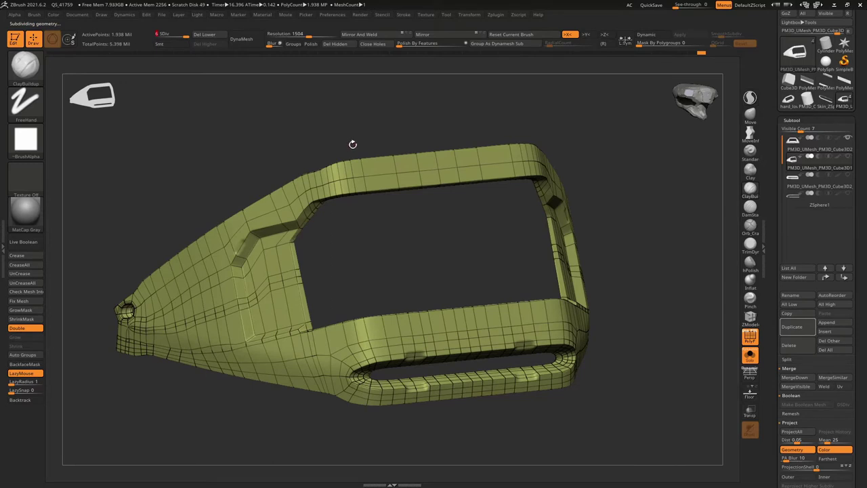
mouse_move(352, 145)
left_mouse_down()
mouse_move(339, 140)
mouse_move(393, 128)
left_mouse_up()
key("shift+f")
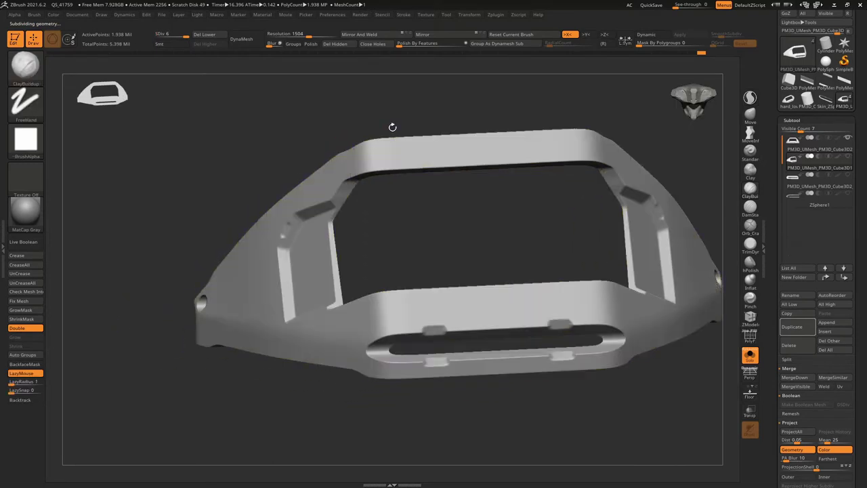
left_click(161, 33)
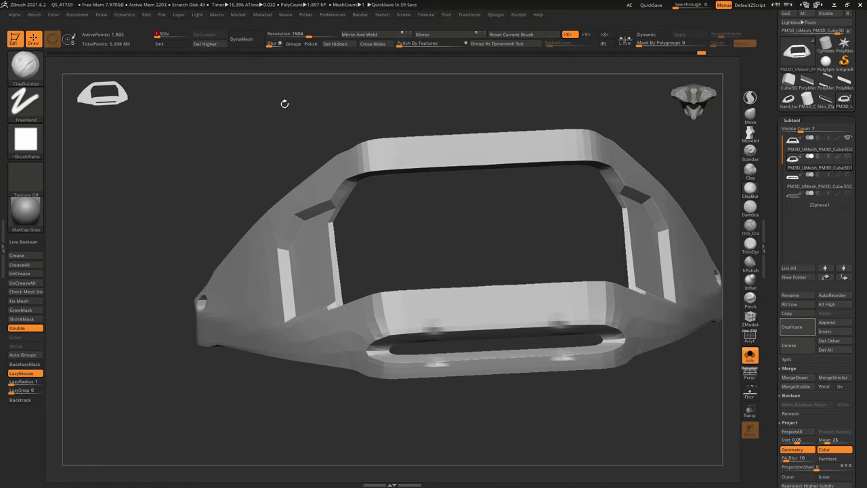
mouse_move(392, 484)
left_click_drag(354, 94, 412, 106, "shift")
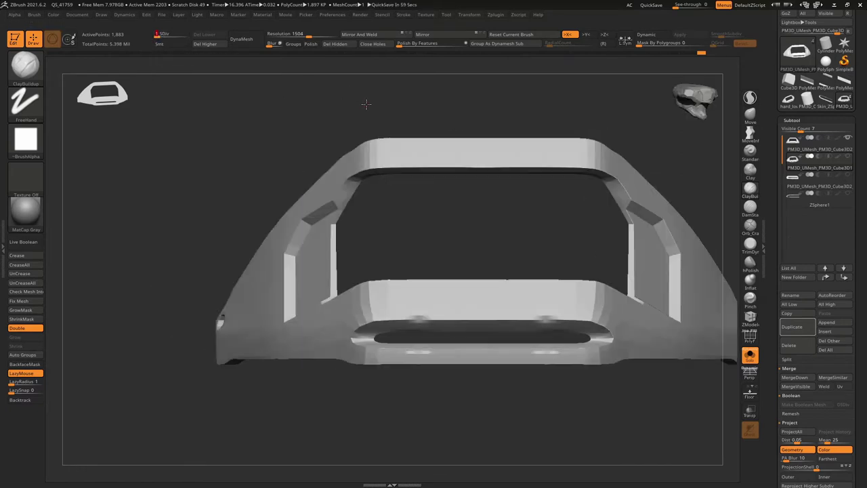
scroll(820, 234, "up", 5)
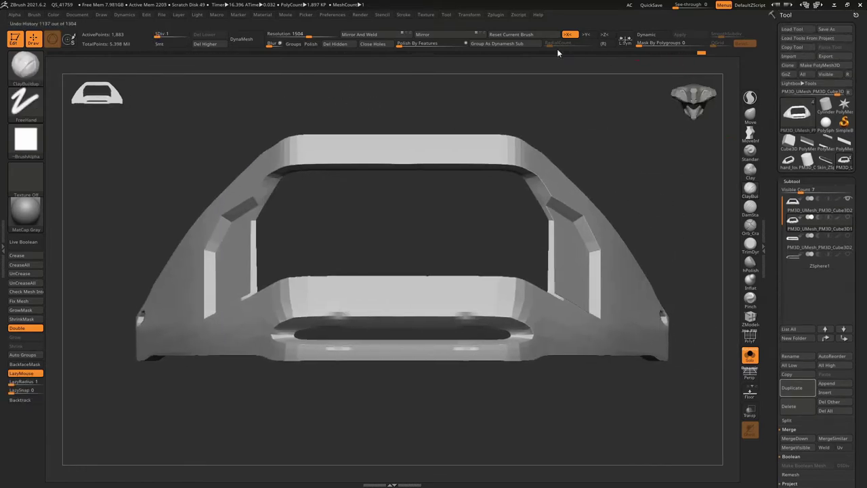
Dock the Zplugin list in the right tray with FBX ExportImport expanded
left_click(498, 15)
left_click_drag(492, 23, 831, 30)
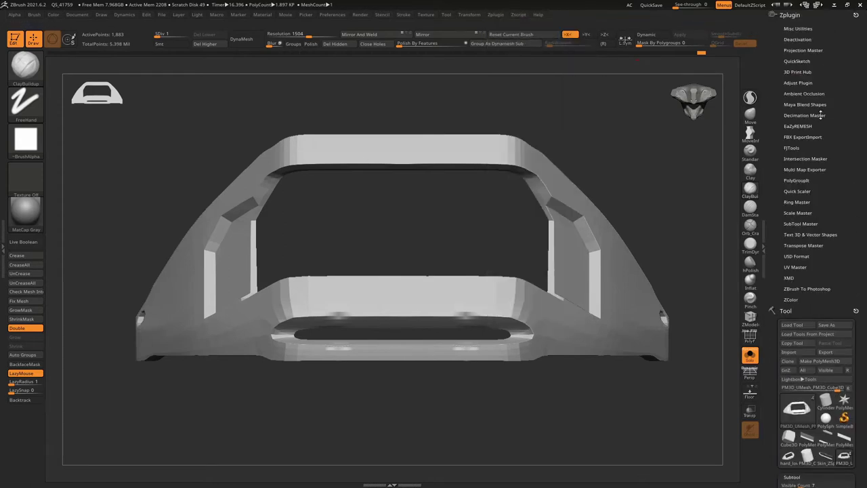
left_click(797, 136)
scroll(826, 115, "down", 1)
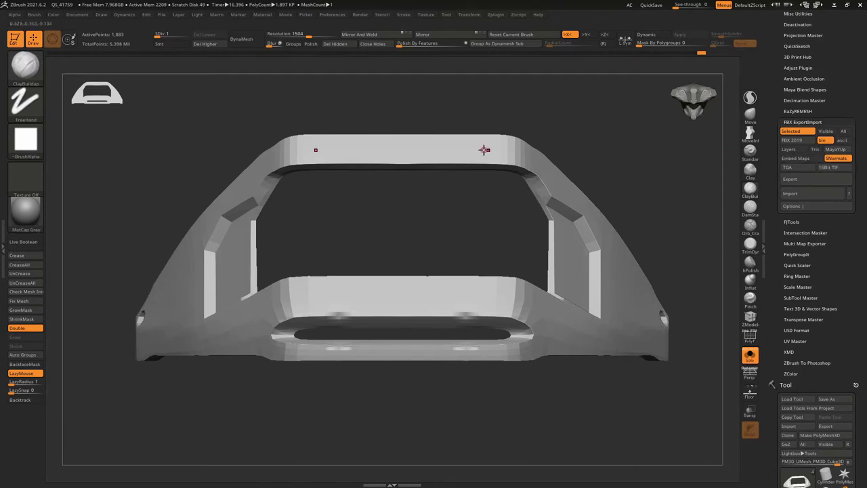
Turn on the PolyF wireframe and orbit the low-poly case to check its topology
left_click_drag(474, 213, 489, 232)
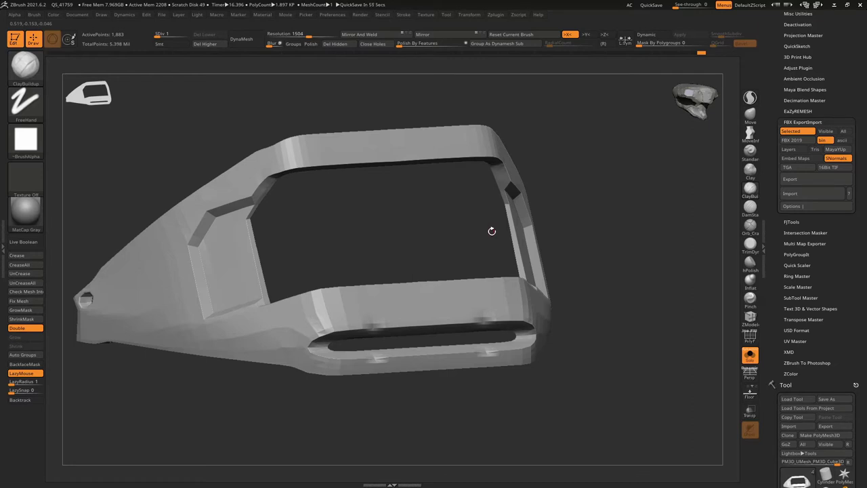
key("shift+f")
left_click_drag(321, 236, 345, 203)
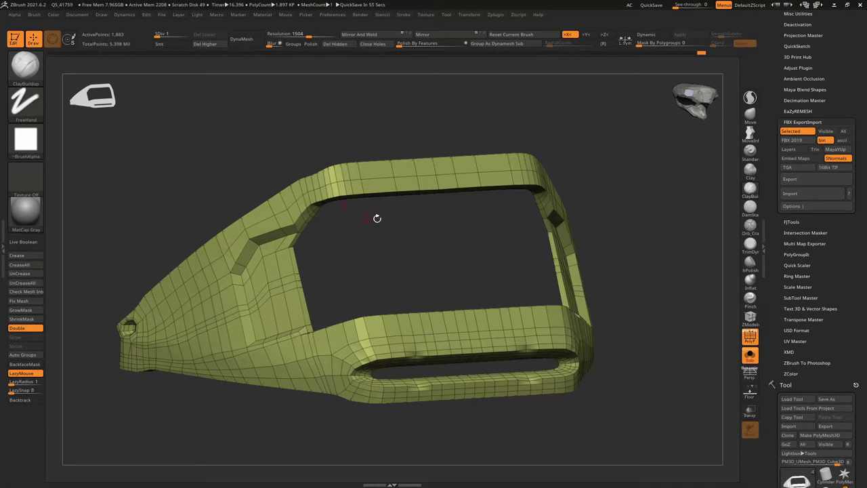
left_click_drag(377, 217, 417, 196)
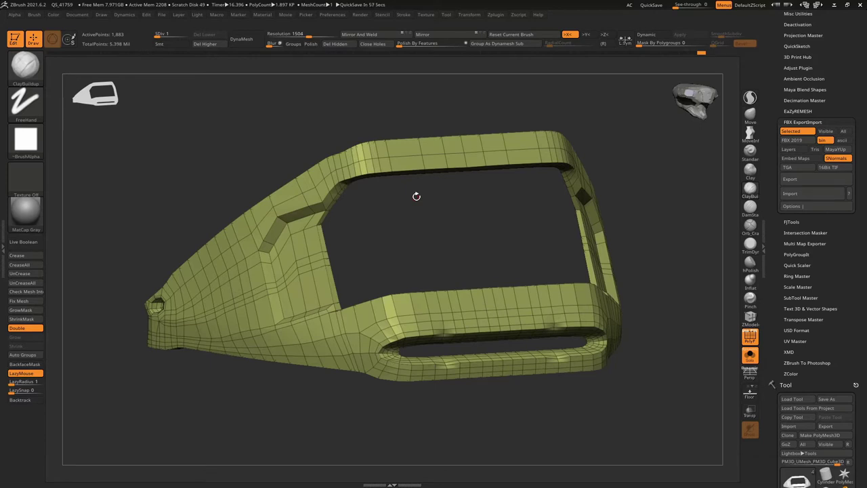
mouse_move(417, 195)
left_mouse_down()
mouse_move(358, 195)
mouse_move(298, 151)
mouse_move(302, 213)
mouse_move(314, 221)
left_mouse_up()
Export the low-poly case to the Desktop as prueba_hardsurface1.fbx, then raise its subdivision level
left_click(808, 179)
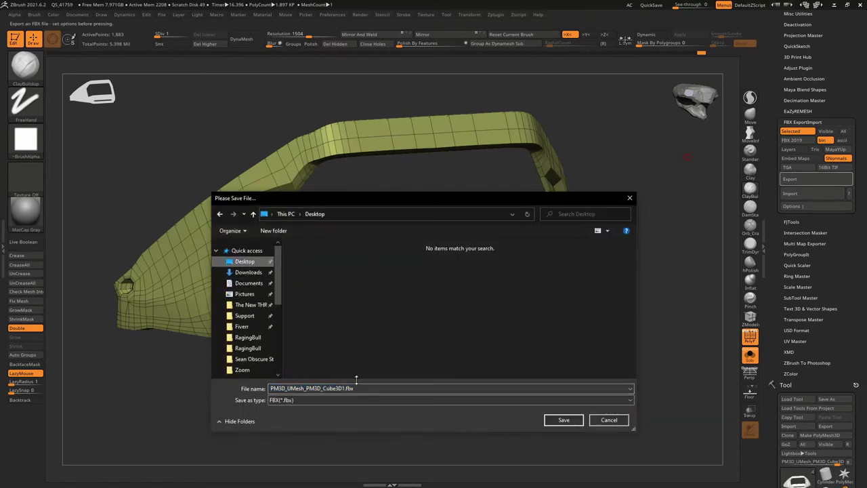
type("P")
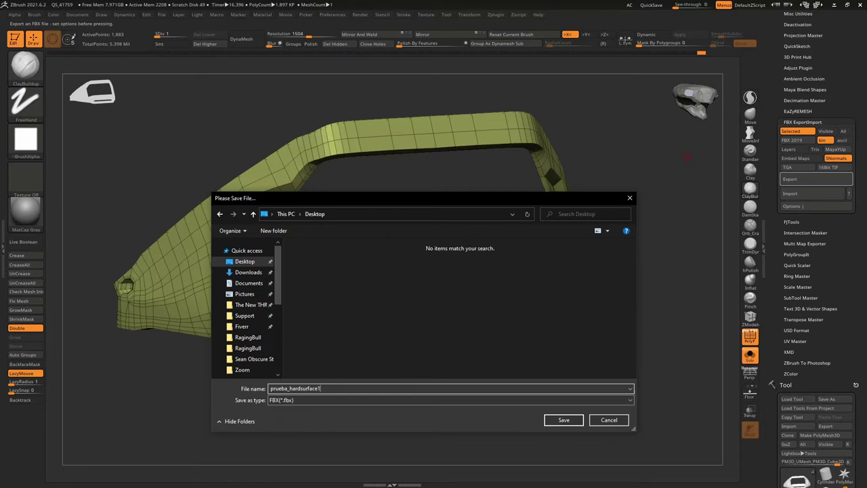
key("Return")
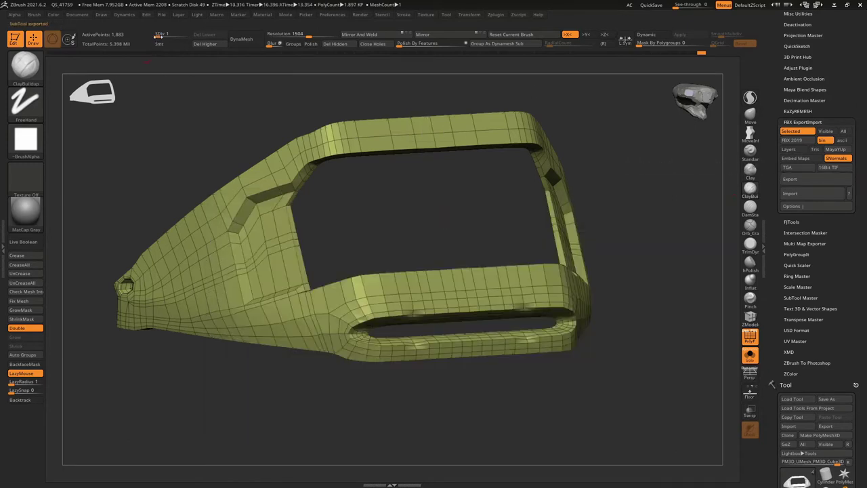
left_click_drag(158, 36, 193, 44)
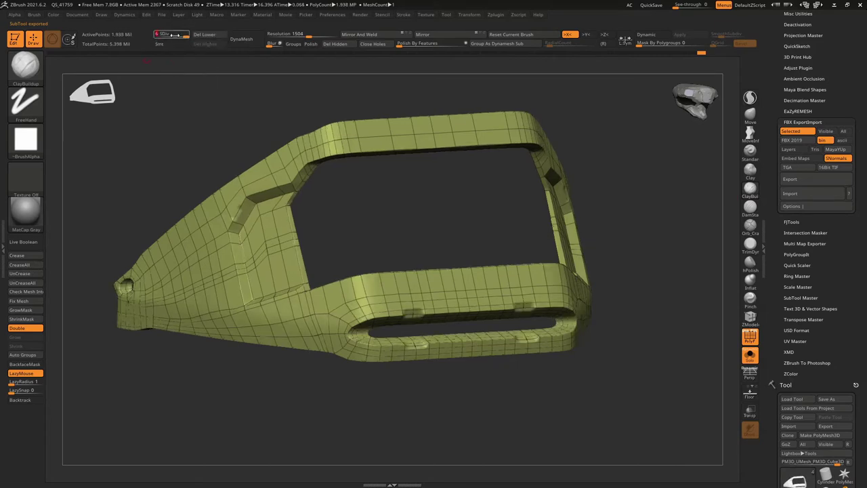
Show the case's subdivision level settings in the side tray
scroll(865, 435, "down", 3)
scroll(864, 435, "down", 2)
scroll(862, 427, "down", 1)
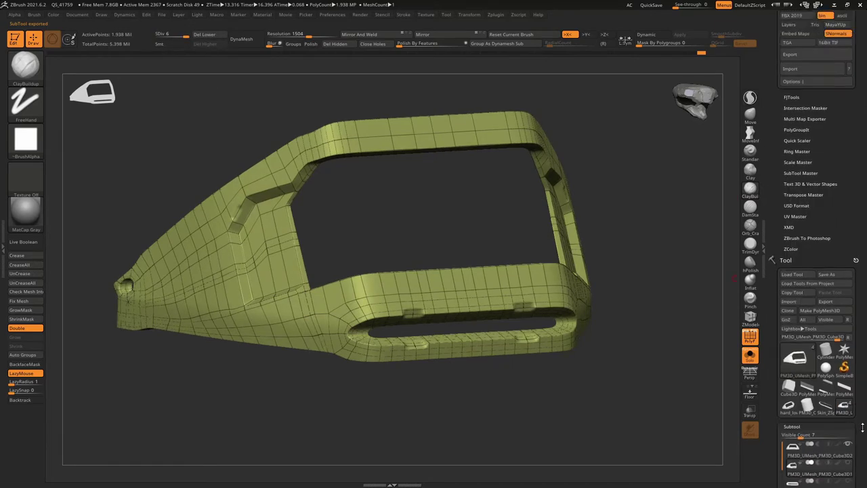
scroll(802, 203, "down", 3)
scroll(800, 201, "down", 3)
scroll(799, 198, "down", 3)
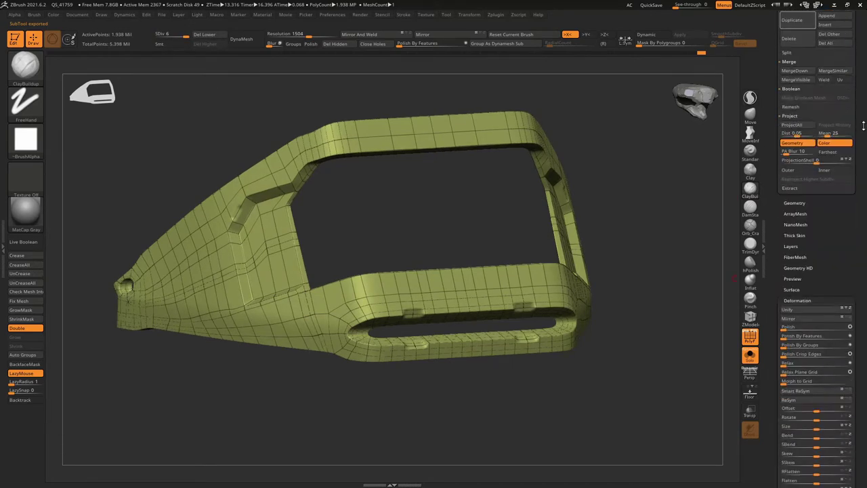
left_click(796, 202)
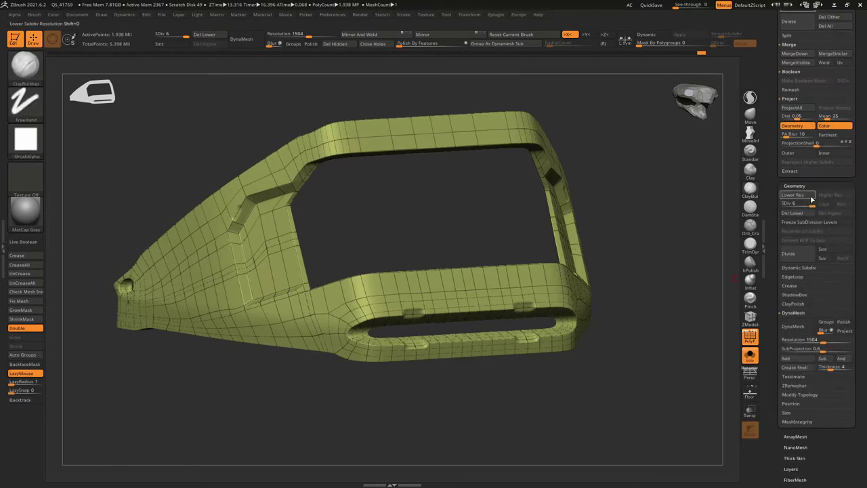
scroll(865, 148, "up", 5)
scroll(813, 149, "up", 5)
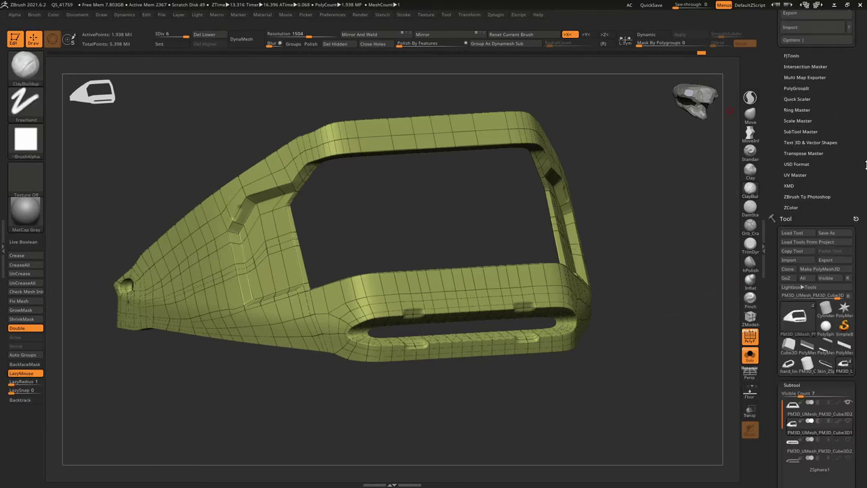
Export the high-resolution case to the Desktop as prueba_hardsurface1_highpoly.fbx
left_click(802, 137)
left_click(791, 195)
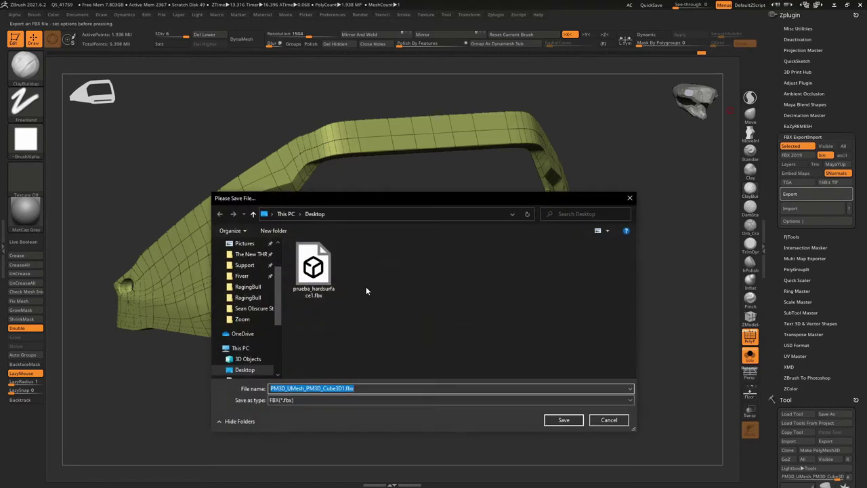
left_click(313, 270)
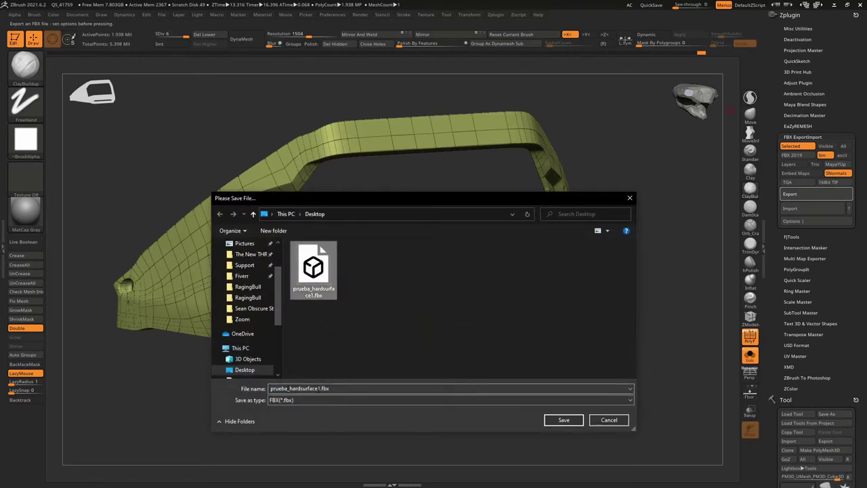
left_click(319, 388)
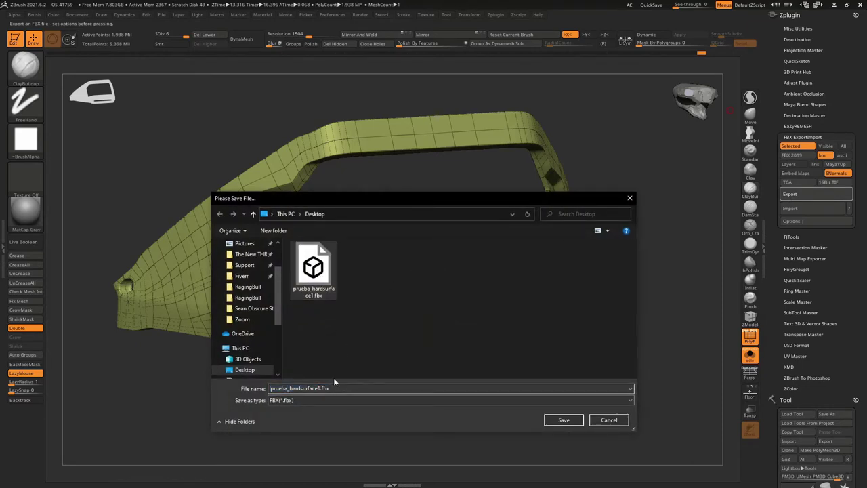
type("_highpoly")
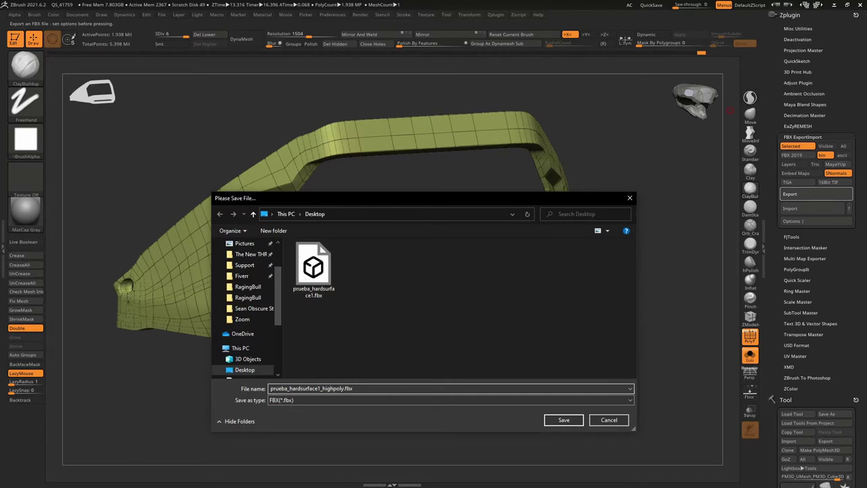
key("Return")
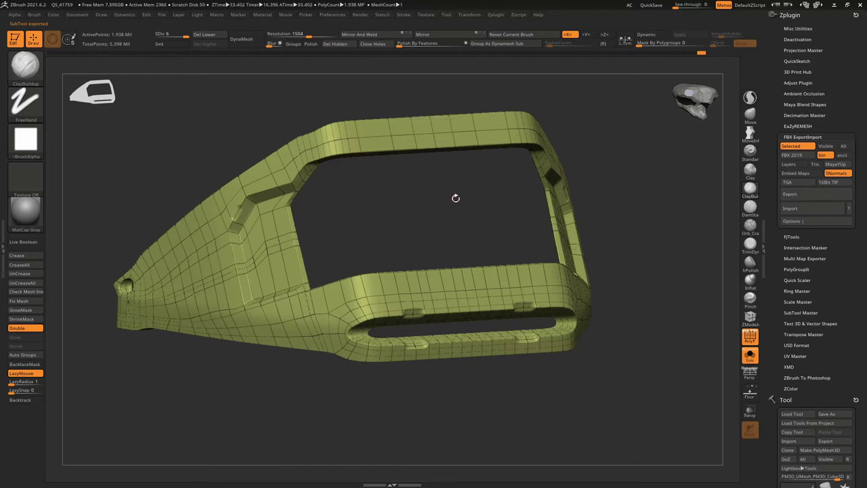
Drop the watch case from subdivision level 6 to level 1
mouse_move(455, 198)
left_mouse_down()
mouse_move(468, 223)
mouse_move(639, 192)
left_mouse_up()
scroll(865, 246, "down", 3)
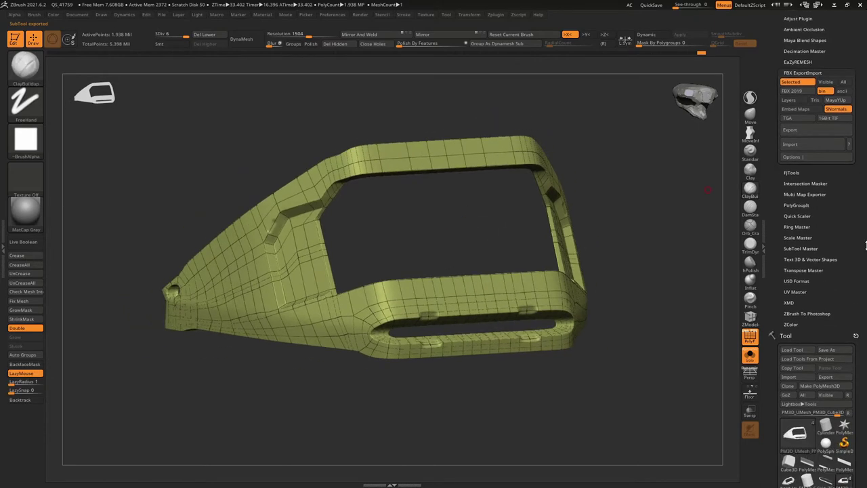
scroll(865, 245, "down", 5)
scroll(861, 248, "down", 5)
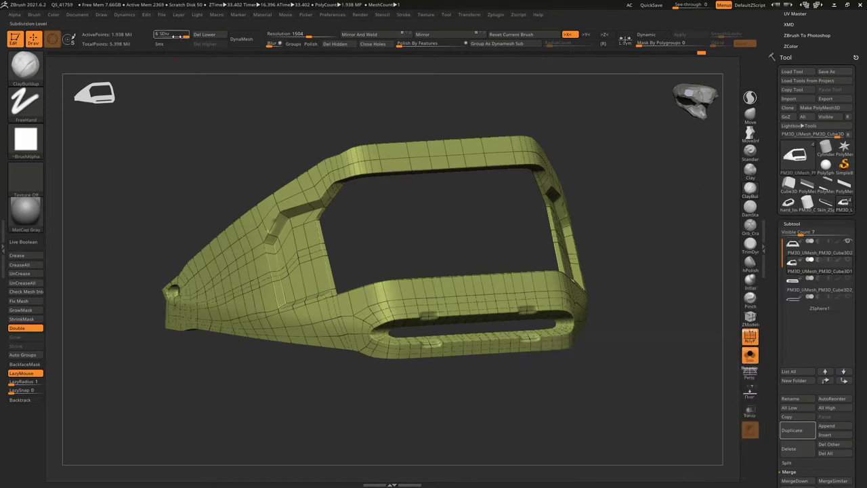
left_click_drag(176, 36, 156, 35)
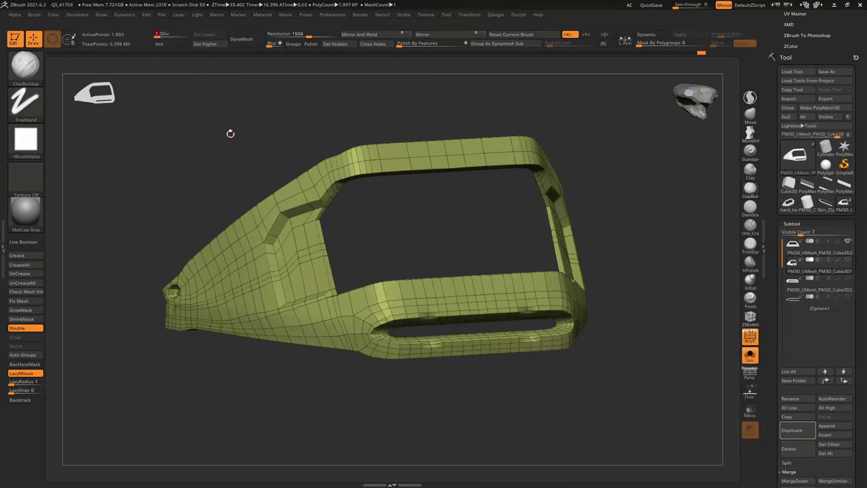
Rotate the low-poly case to a front view with the plugin options in view
mouse_move(224, 133)
left_mouse_down()
mouse_move(294, 134)
mouse_move(596, 84)
left_mouse_up()
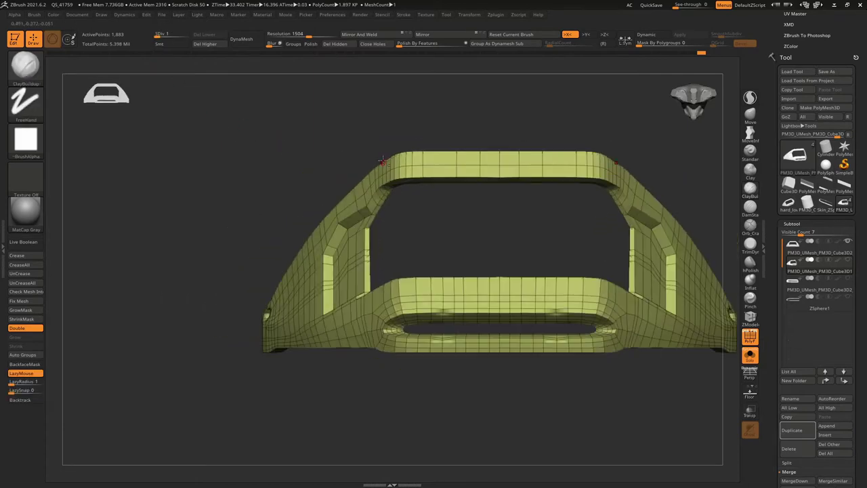
left_click(495, 14)
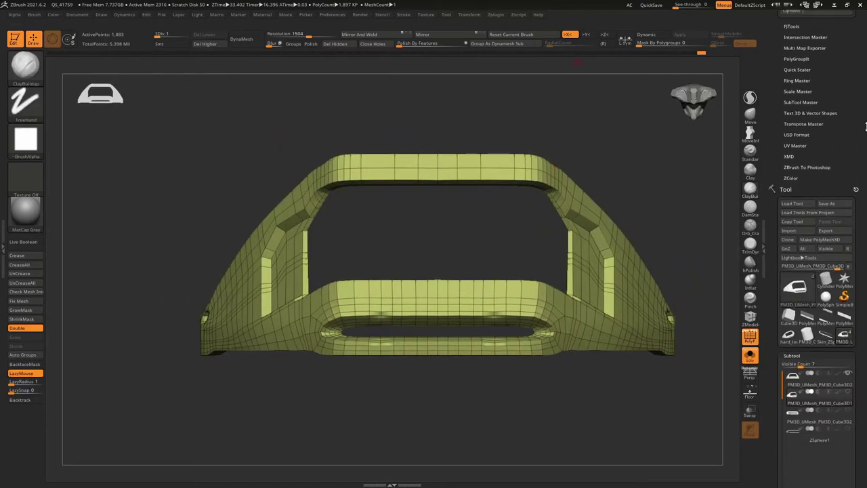
left_click_drag(640, 161, 466, 147)
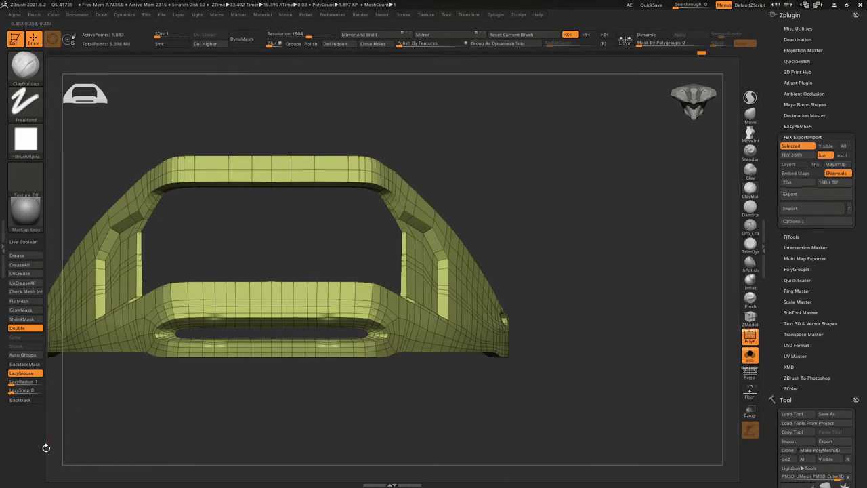
key("super")
Launch Epic Pen by searching 'epic' in the Start menu
left_click(33, 478)
type("epic")
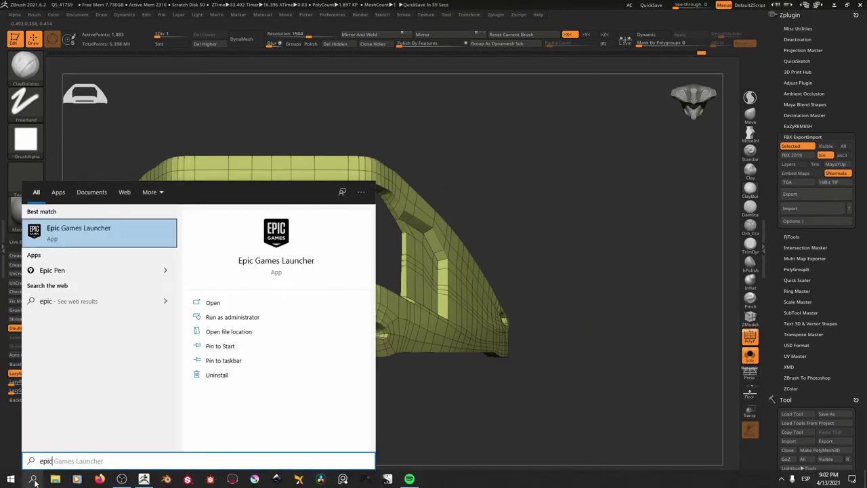
key("Return")
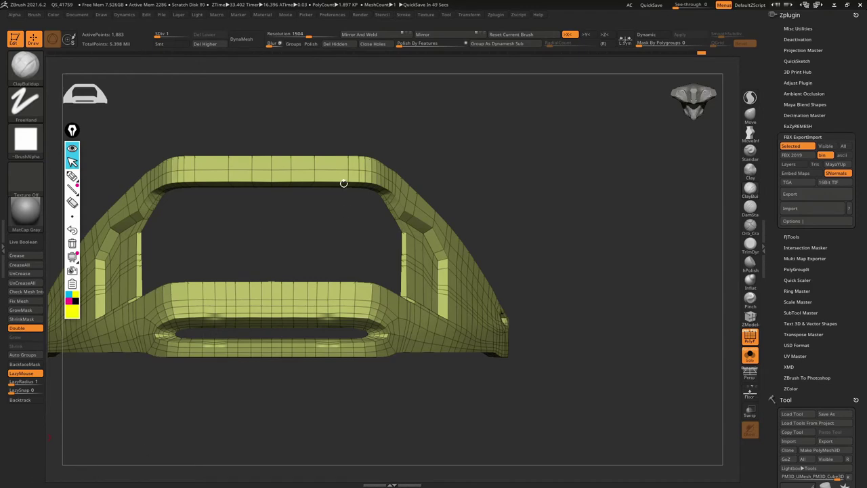
Test a yellow Epic Pen stroke and turn the case to a three-quarter view
mouse_move(343, 183)
left_mouse_down()
mouse_move(362, 131)
mouse_move(379, 132)
mouse_move(310, 131)
mouse_move(413, 134)
left_mouse_up()
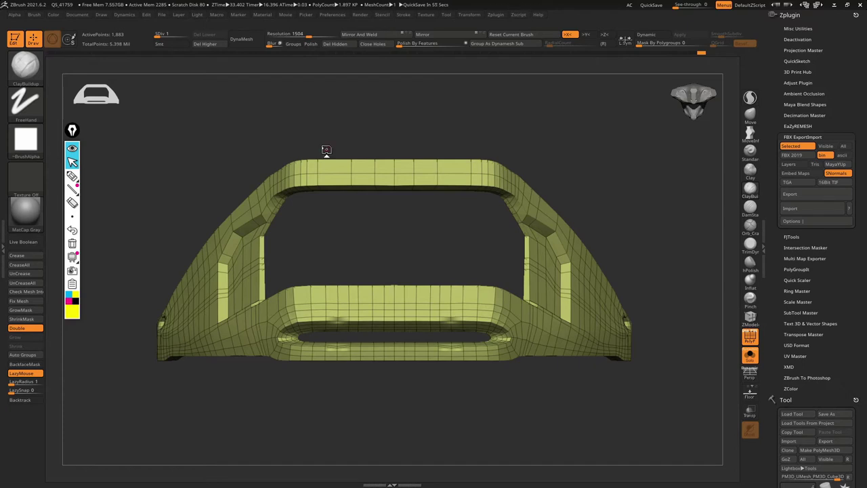
left_click(72, 175)
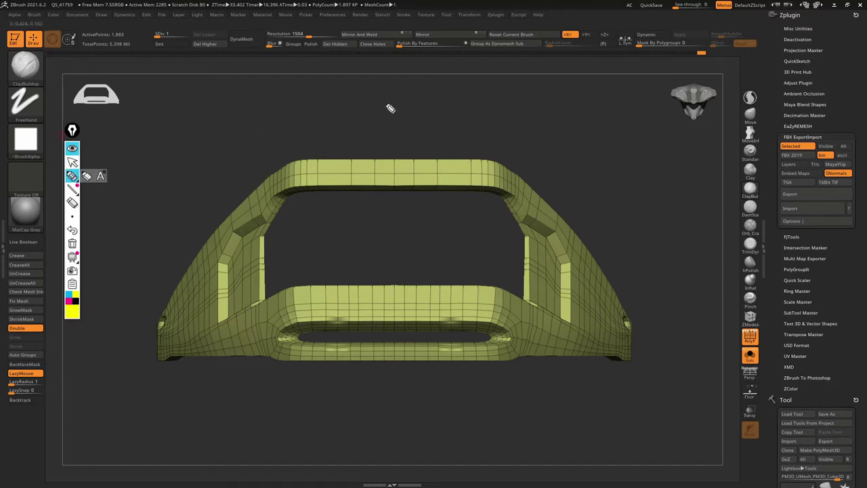
left_click_drag(516, 144, 512, 112)
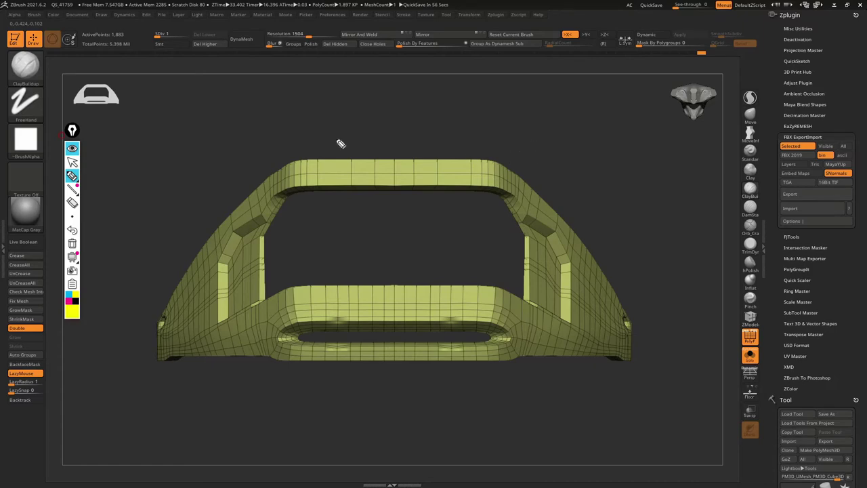
left_click(72, 148)
mouse_move(514, 149)
left_mouse_down()
mouse_move(440, 148)
mouse_move(562, 140)
mouse_move(120, 165)
left_mouse_up()
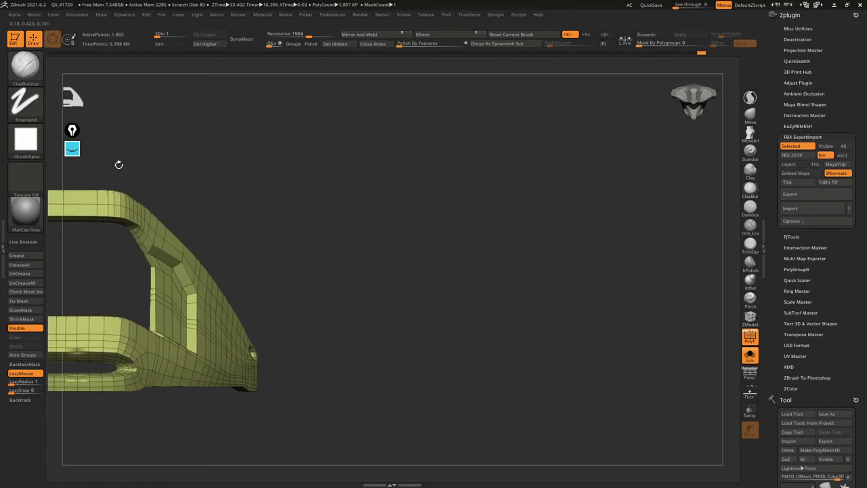
left_click(72, 148)
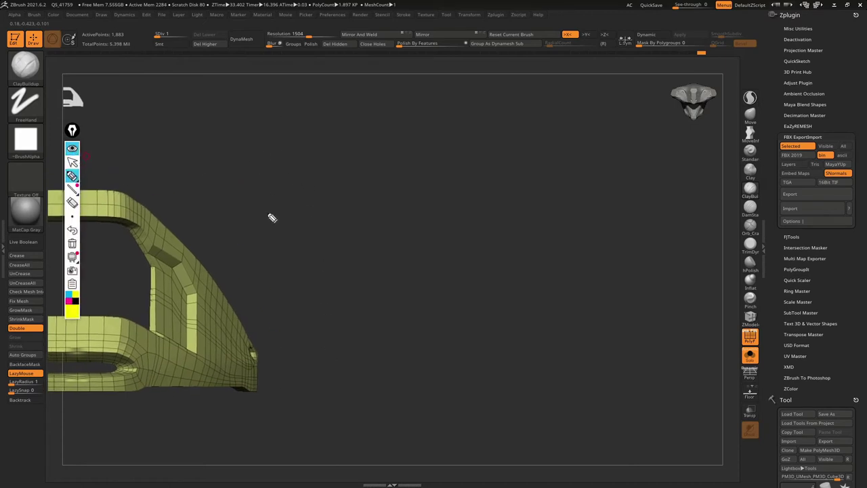
Sketch a yellow 3D cube over the viewport
mouse_move(269, 134)
left_mouse_down()
mouse_move(271, 228)
mouse_move(335, 107)
left_mouse_up()
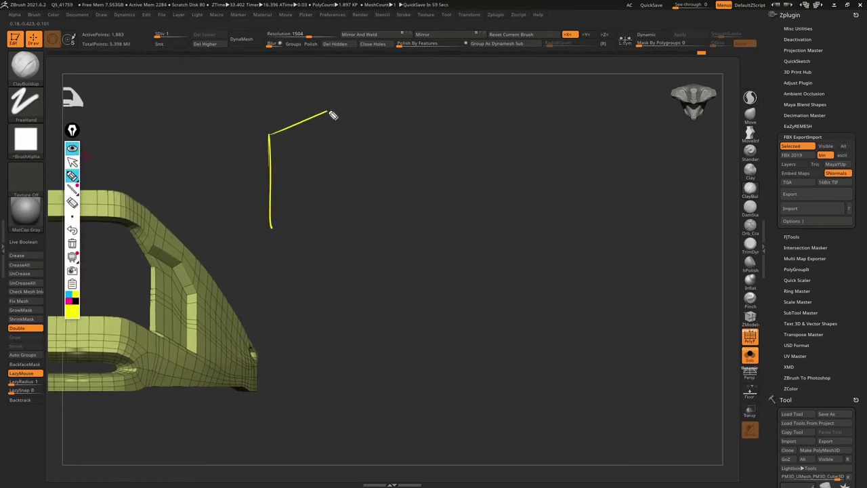
mouse_move(270, 135)
left_mouse_down()
mouse_move(380, 137)
mouse_move(406, 109)
left_mouse_up()
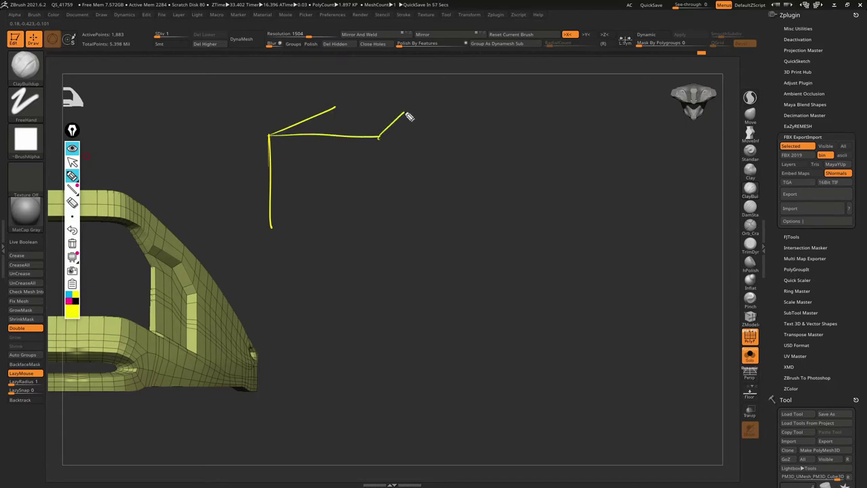
left_click_drag(323, 105, 405, 108)
left_click_drag(379, 137, 377, 221)
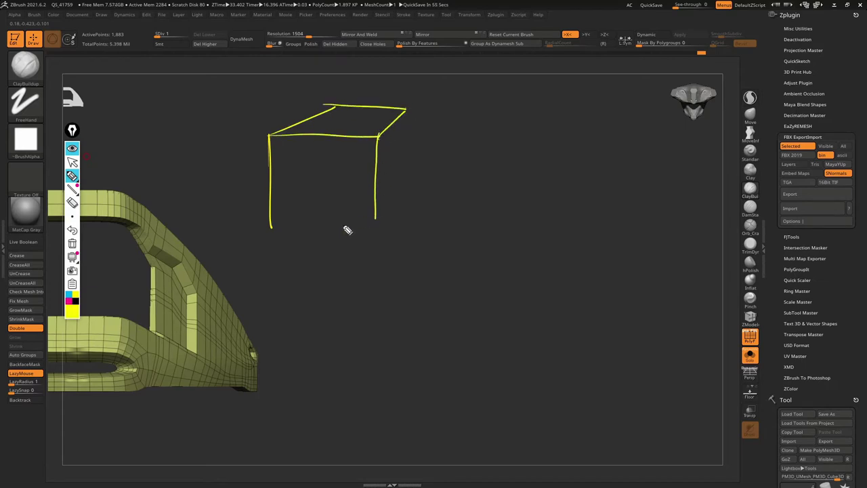
mouse_move(261, 228)
left_mouse_down()
mouse_move(371, 231)
mouse_move(411, 195)
left_mouse_up()
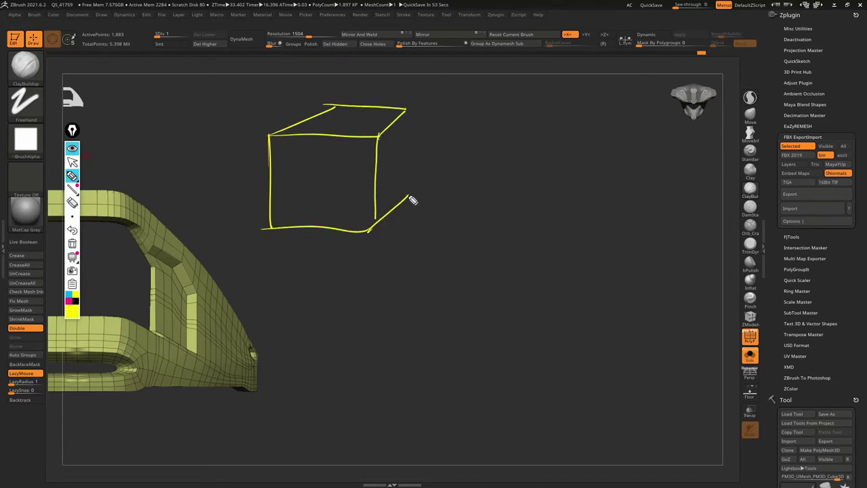
left_click_drag(407, 95, 412, 196)
Label the sketch '3D' and '2D' and number the cube's faces 1, 2 and 3
mouse_move(202, 99)
left_mouse_down()
mouse_move(202, 114)
mouse_move(231, 108)
mouse_move(266, 116)
left_mouse_up()
left_click_drag(237, 103, 265, 121)
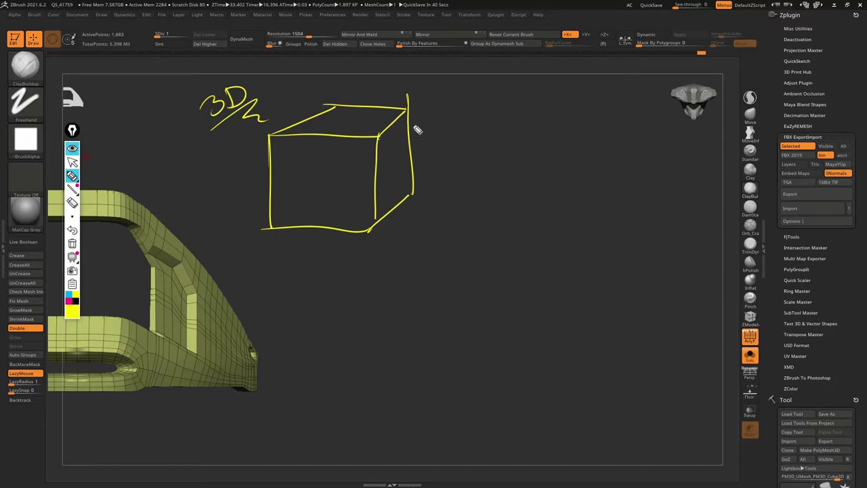
left_click_drag(470, 83, 505, 102)
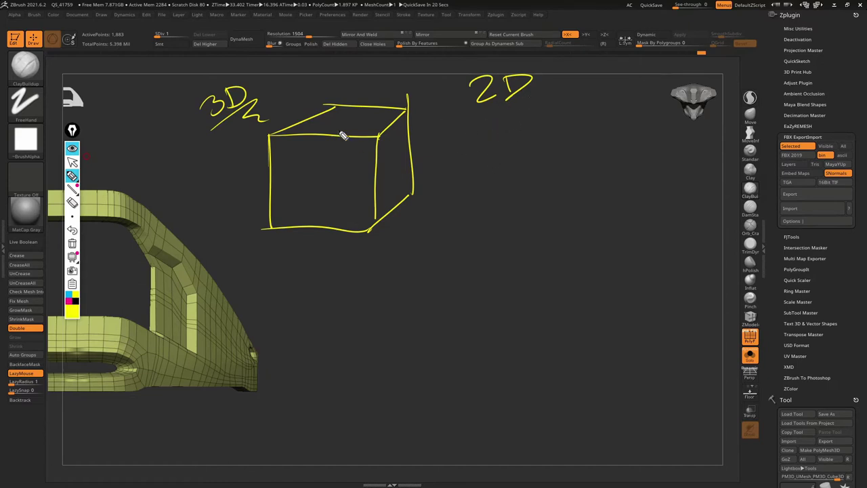
left_click_drag(316, 169, 316, 184)
left_click_drag(344, 120, 356, 129)
left_click_drag(394, 154, 397, 172)
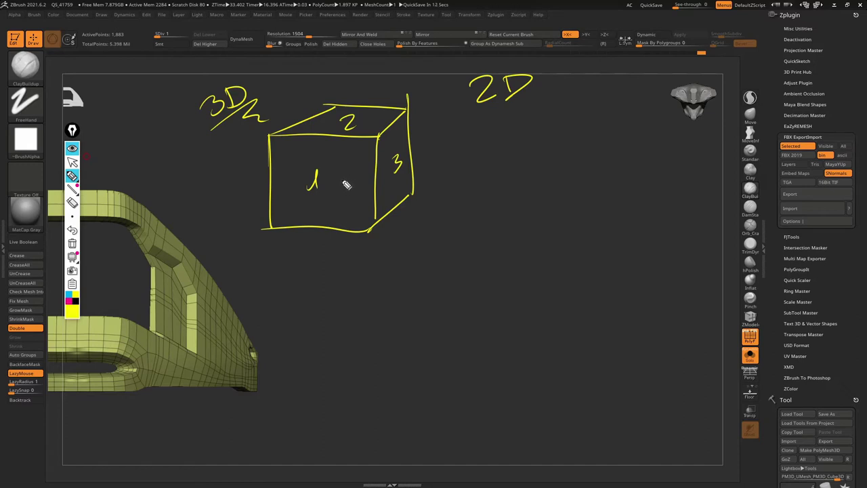
Write '6 caras =' beside the cube and draw an arrow from 2D to a net square
left_click_drag(231, 165, 245, 171)
mouse_move(162, 158)
left_mouse_down()
mouse_move(152, 175)
mouse_move(223, 150)
left_mouse_up()
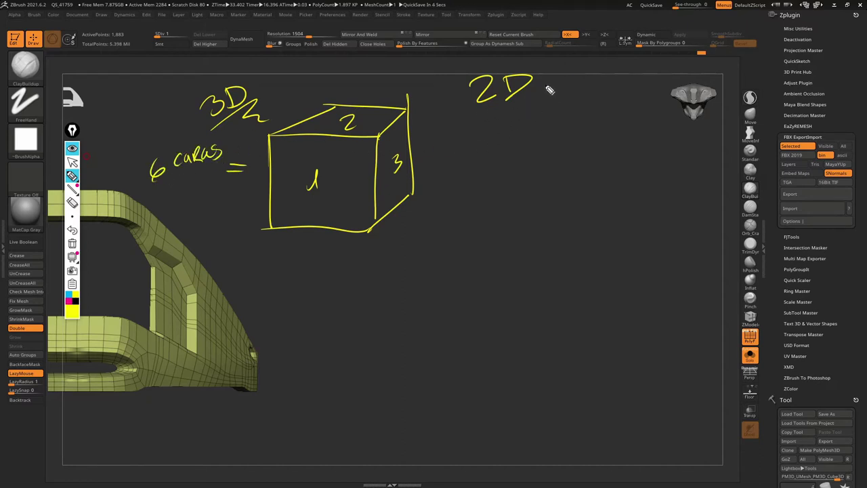
left_click_drag(535, 86, 584, 101)
mouse_move(552, 129)
left_mouse_down()
mouse_move(584, 136)
mouse_move(553, 155)
mouse_move(529, 155)
mouse_move(559, 173)
mouse_move(586, 180)
mouse_move(587, 158)
mouse_move(615, 155)
mouse_move(603, 182)
mouse_move(559, 213)
mouse_move(586, 203)
mouse_move(587, 176)
left_mouse_up()
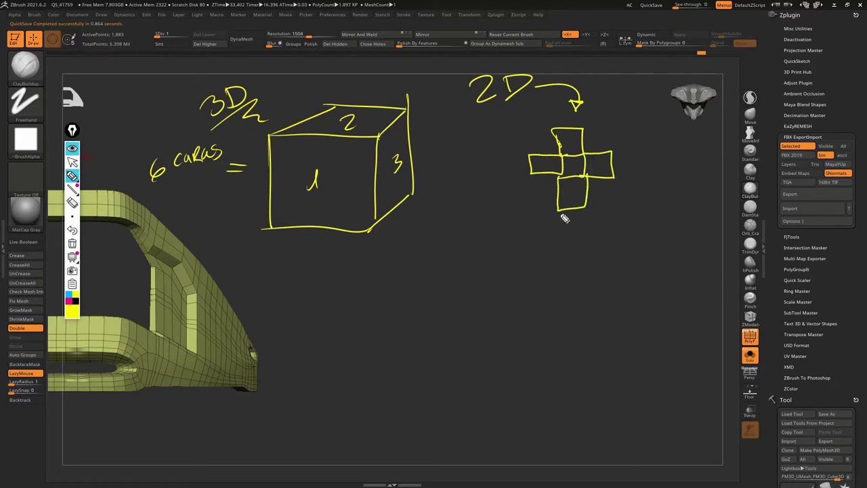
Extend the cube net with another square and add arrows around it
mouse_move(562, 215)
left_mouse_down()
mouse_move(590, 229)
mouse_move(590, 206)
left_mouse_up()
mouse_move(515, 147)
left_mouse_down()
mouse_move(536, 126)
mouse_move(535, 134)
left_mouse_up()
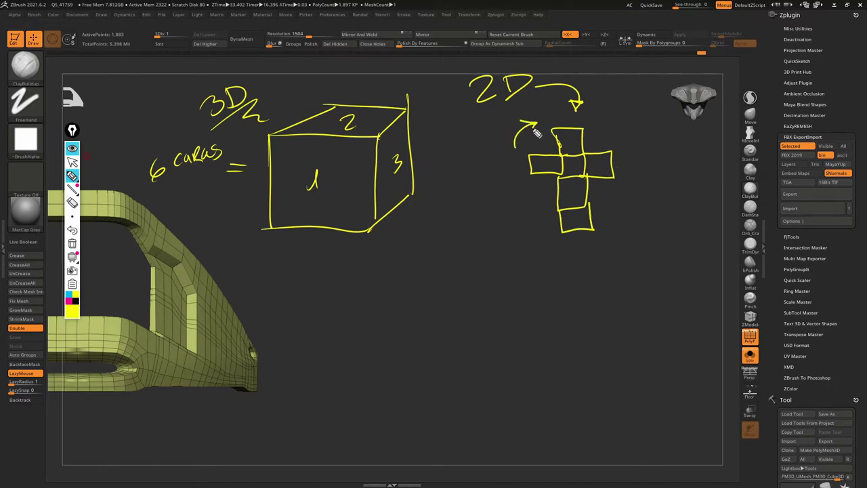
mouse_move(622, 184)
left_mouse_down()
mouse_move(611, 216)
mouse_move(623, 211)
left_mouse_up()
mouse_move(550, 235)
left_mouse_down()
mouse_move(486, 262)
mouse_move(491, 245)
mouse_move(484, 271)
mouse_move(508, 265)
left_mouse_up()
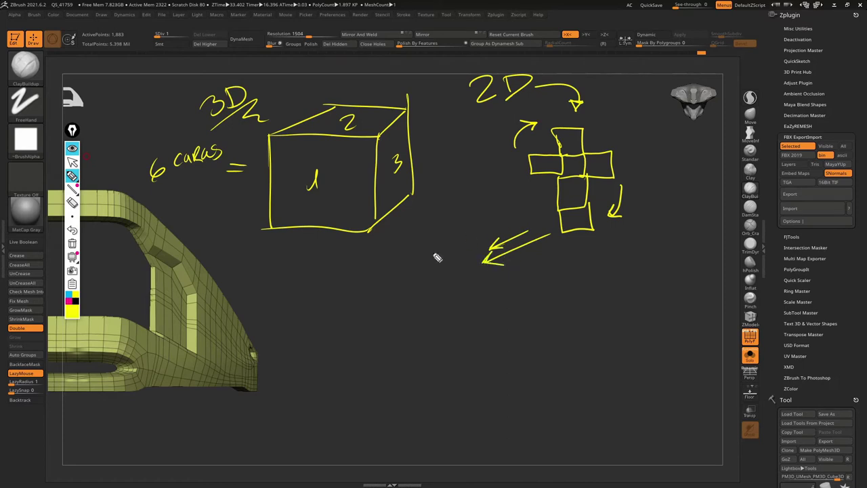
Write 'Unwrap' below the cube, then clear all the annotations
mouse_move(344, 274)
left_mouse_down()
mouse_move(364, 291)
mouse_move(422, 298)
left_mouse_up()
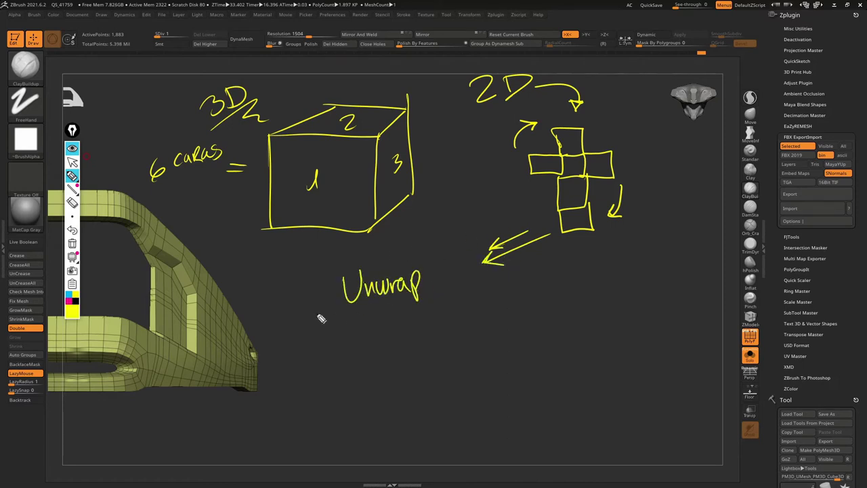
mouse_move(340, 320)
left_mouse_down()
mouse_move(420, 290)
mouse_move(427, 309)
left_mouse_up()
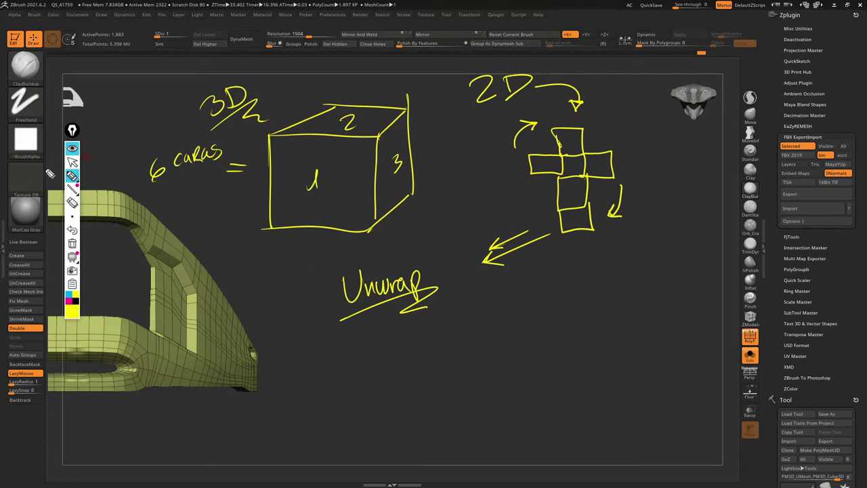
left_click(72, 148)
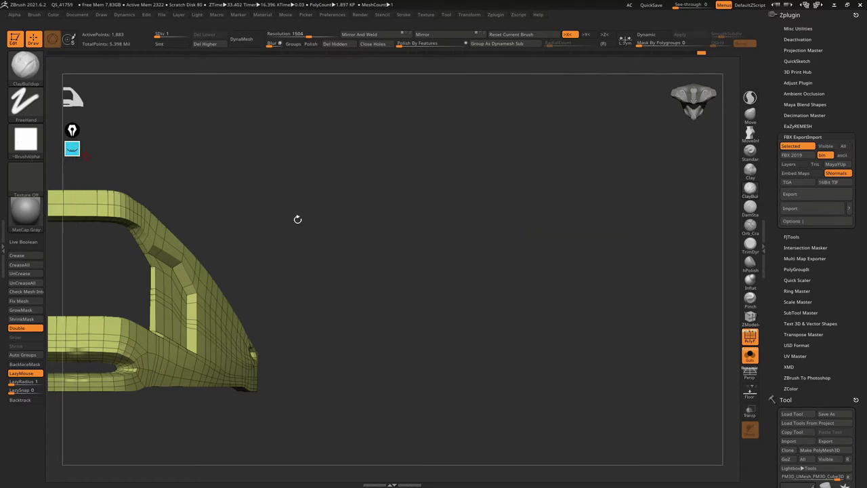
Snap the case to a front view, collapse FBX ExportImport and expand UV Master
mouse_move(257, 200)
left_mouse_down()
mouse_move(364, 224)
mouse_move(273, 214)
mouse_move(201, 187)
mouse_move(573, 162)
left_mouse_up()
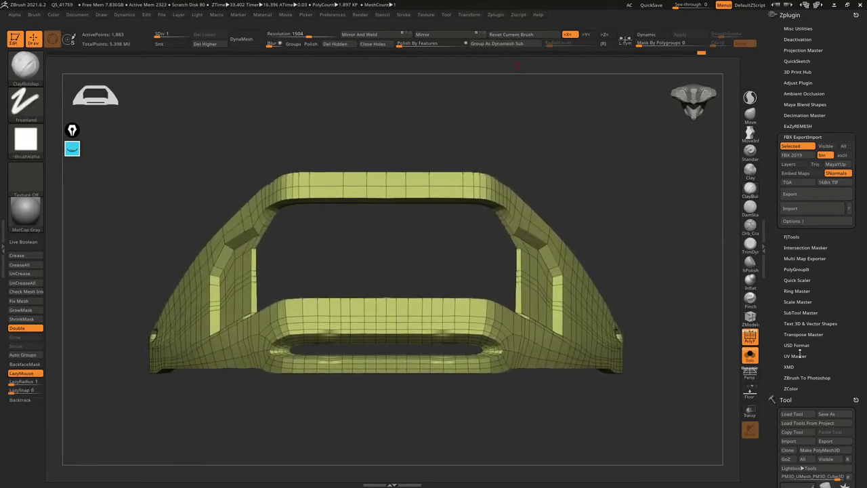
key("shift")
left_click(803, 135)
left_click(795, 267)
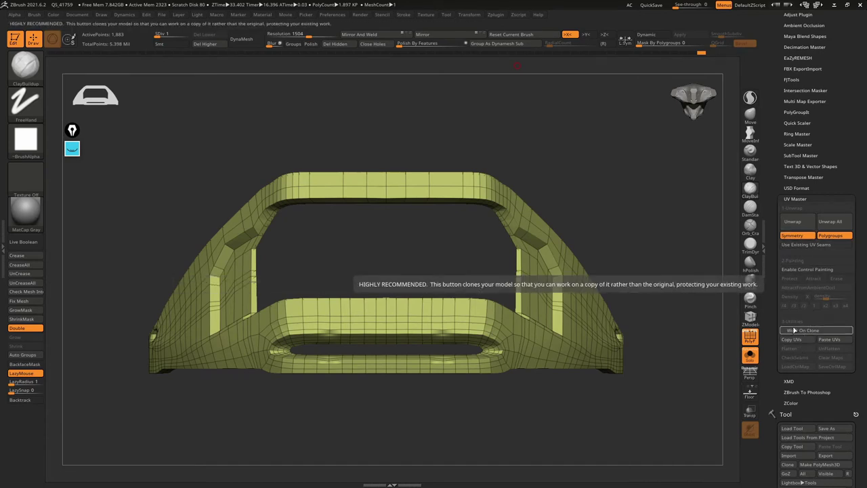
Make a working clone via Work On Clone and inspect it from several angles
left_click(799, 332)
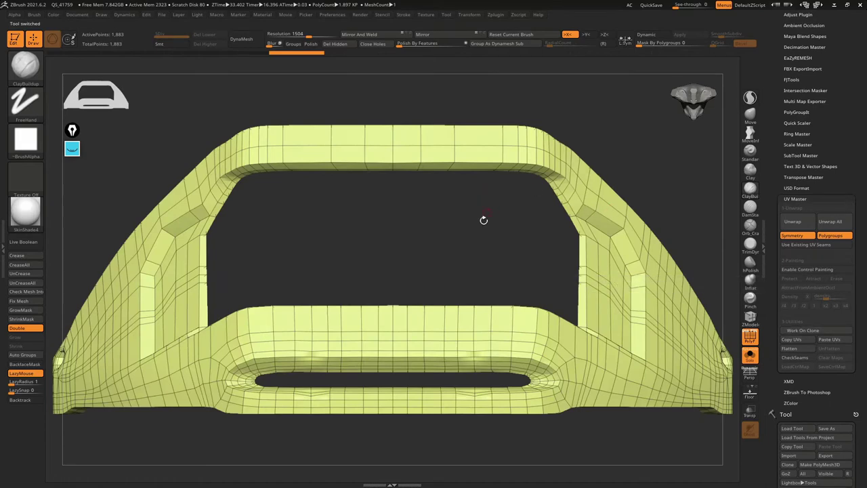
left_click_drag(486, 201, 529, 173)
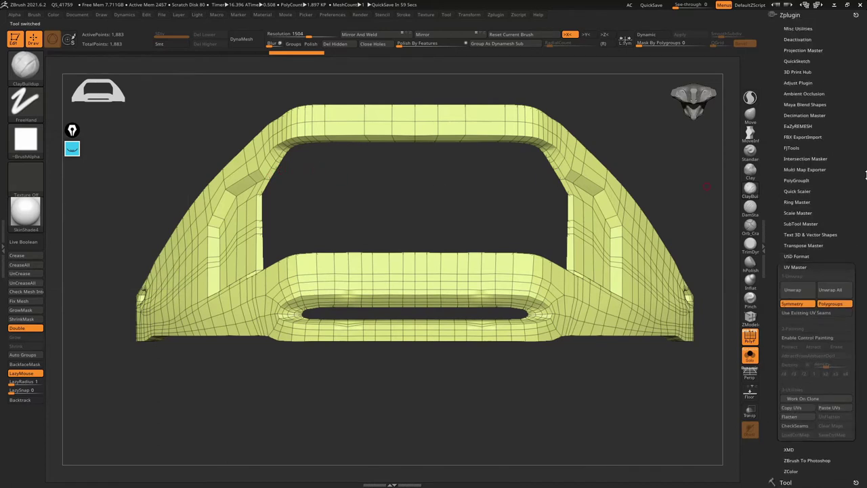
scroll(864, 44, "down", 3)
scroll(865, 44, "down", 3)
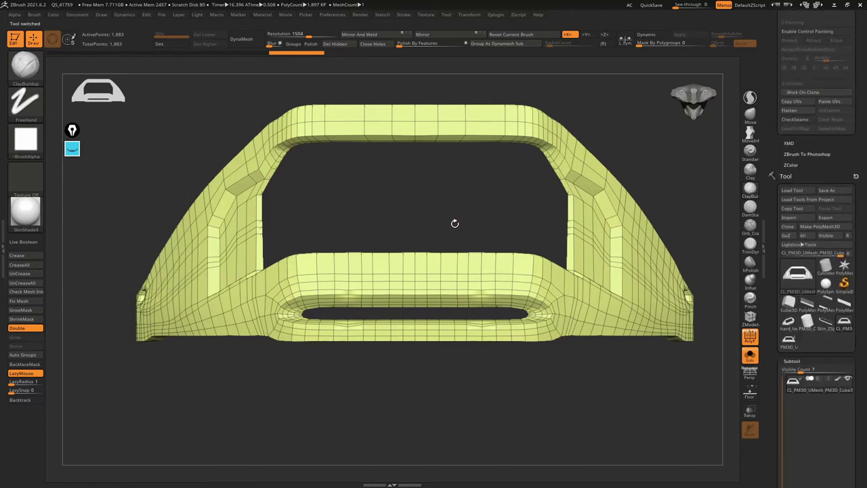
mouse_move(370, 221)
left_mouse_down()
mouse_move(397, 196)
mouse_move(418, 195)
mouse_move(402, 206)
mouse_move(385, 196)
mouse_move(381, 210)
mouse_move(396, 210)
left_mouse_up()
scroll(813, 231, "up", 3)
scroll(813, 231, "up", 3)
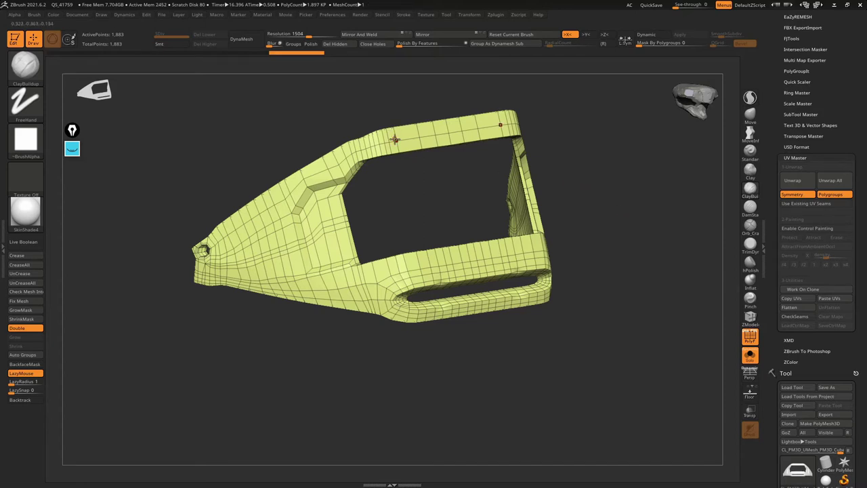
mouse_move(445, 185)
right_mouse_down("ctrl")
mouse_move(373, 168)
mouse_move(418, 205)
mouse_move(433, 205)
right_mouse_up("ctrl")
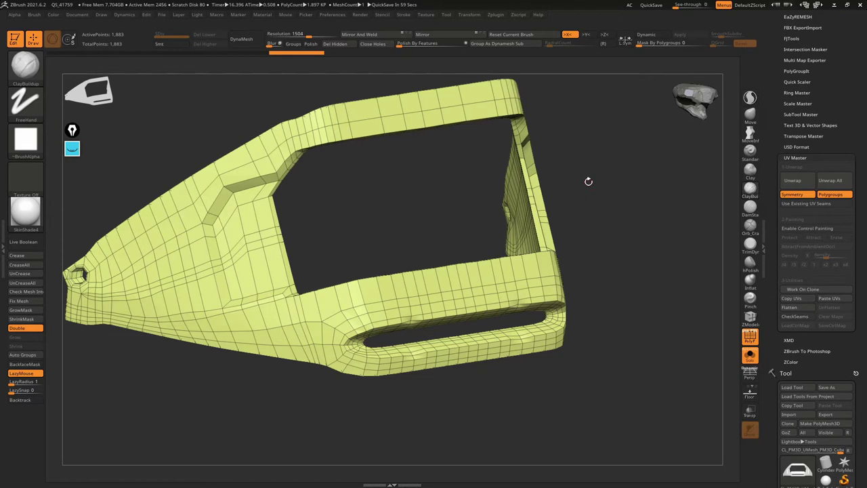
left_click_drag(568, 180, 591, 197)
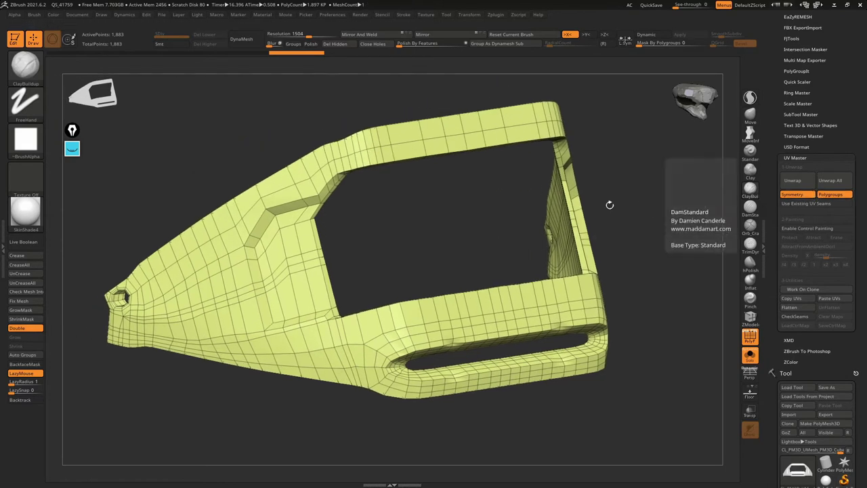
left_click_drag(658, 209, 704, 197)
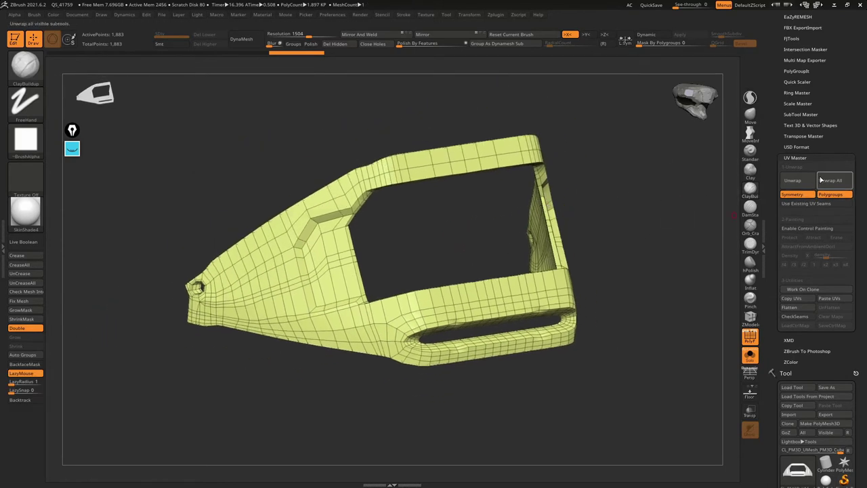
Unwrap the clone, preview its flattened UV layout, then UnFlatten and orbit it
left_click(800, 181)
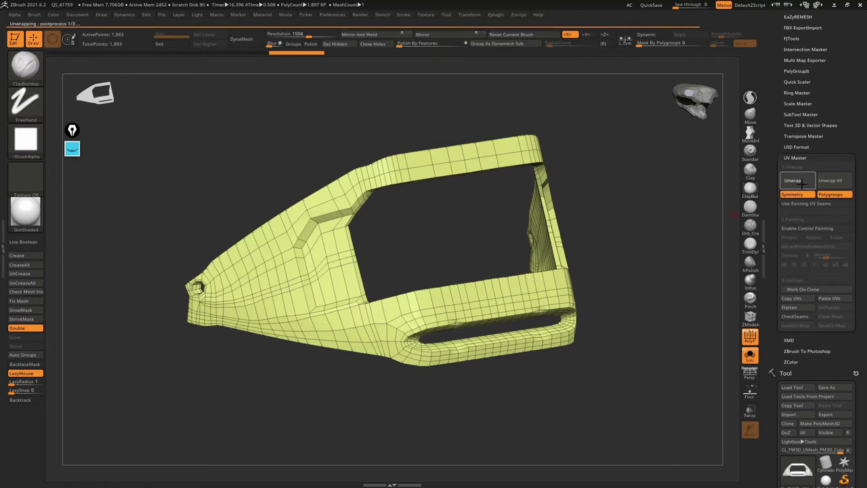
left_click(791, 308)
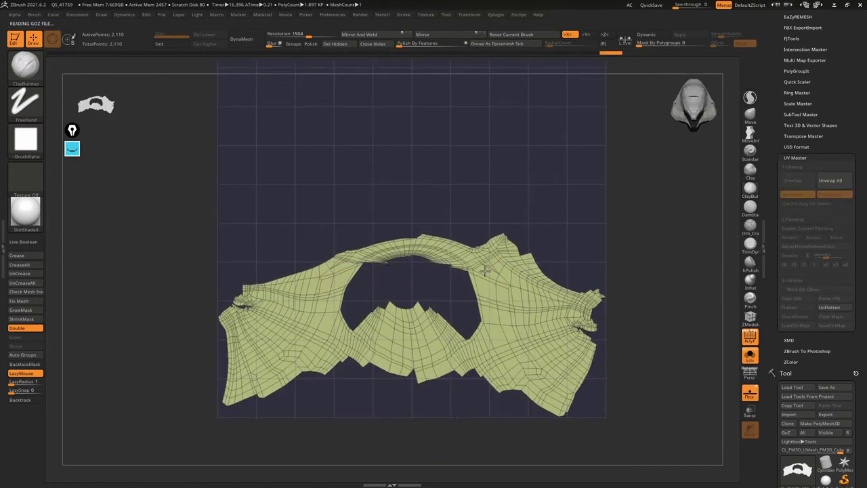
mouse_move(485, 270)
right_mouse_down("alt")
mouse_move(522, 255)
mouse_move(486, 193)
mouse_move(404, 201)
mouse_move(447, 178)
mouse_move(625, 233)
mouse_move(508, 238)
mouse_move(535, 248)
right_mouse_up("alt")
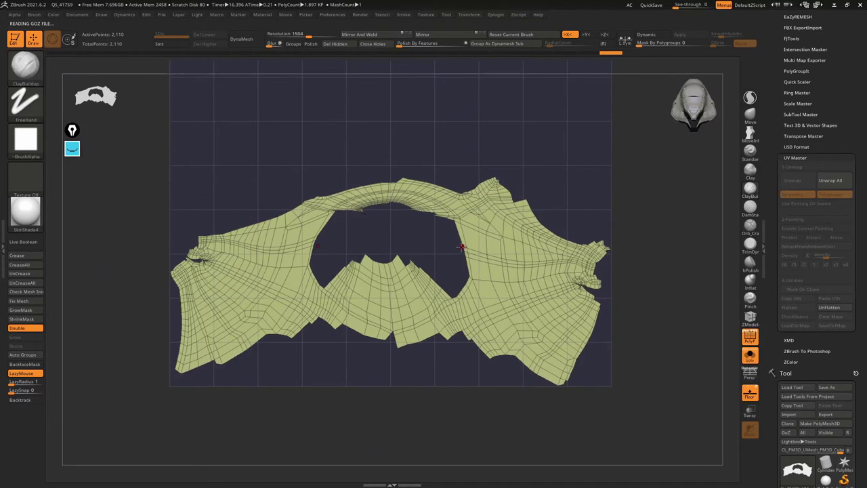
left_click(828, 307)
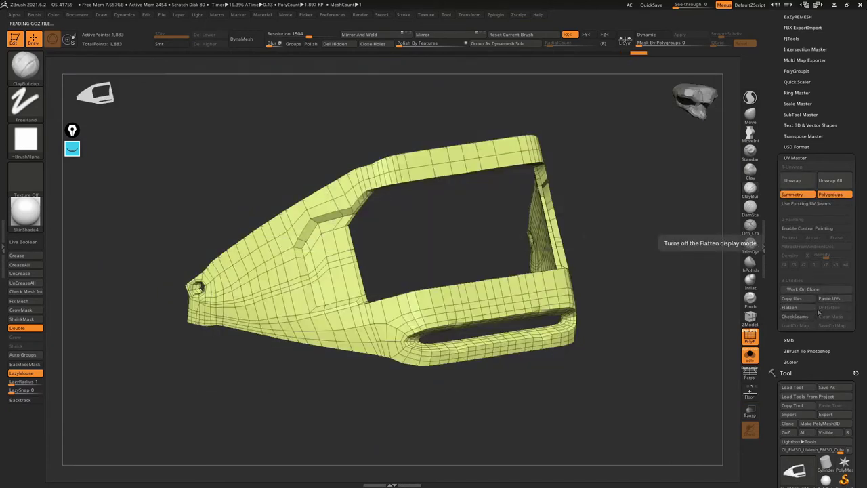
mouse_move(654, 174)
right_mouse_down()
mouse_move(605, 207)
mouse_move(451, 223)
mouse_move(432, 216)
right_mouse_up()
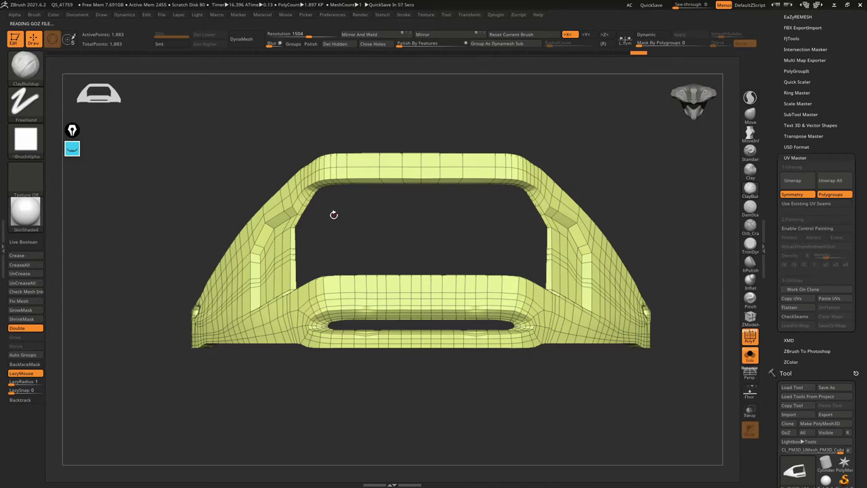
mouse_move(447, 205)
right_mouse_down()
mouse_move(393, 237)
mouse_move(330, 228)
right_mouse_up()
Split the watch case into polygroups by face normals and orbit to inspect the colored groups
mouse_move(248, 265)
right_mouse_down()
mouse_move(277, 209)
mouse_move(251, 278)
mouse_move(300, 226)
right_mouse_up()
key("shift+f")
key("shift+f")
scroll(862, 207, "down", 5)
scroll(863, 207, "down", 5)
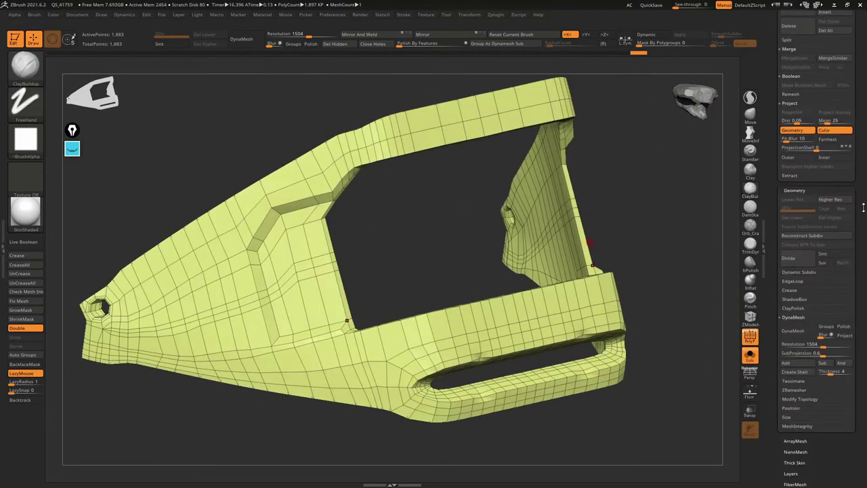
scroll(863, 207, "down", 3)
scroll(863, 203, "down", 3)
scroll(864, 190, "down", 3)
scroll(864, 169, "down", 3)
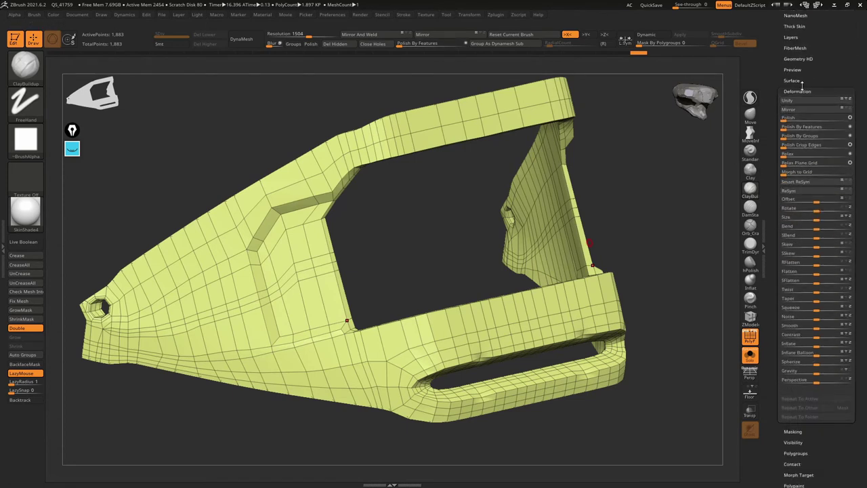
left_click_drag(792, 455, 809, 419)
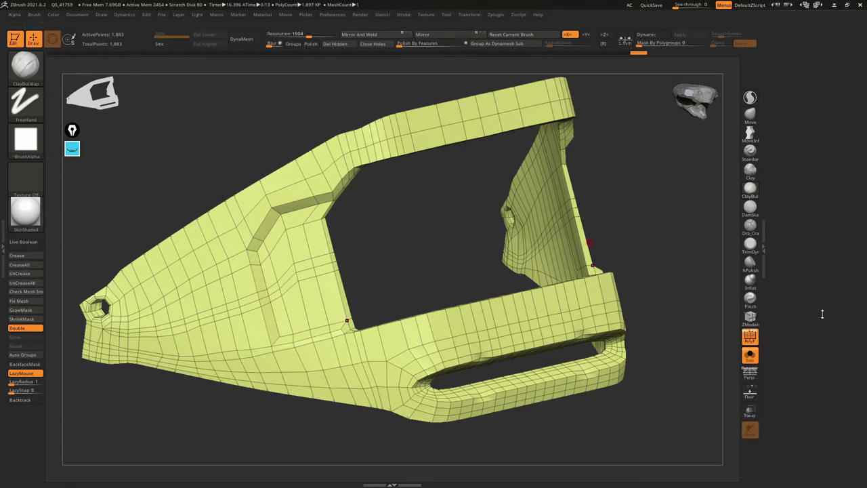
left_click_drag(822, 314, 819, 371)
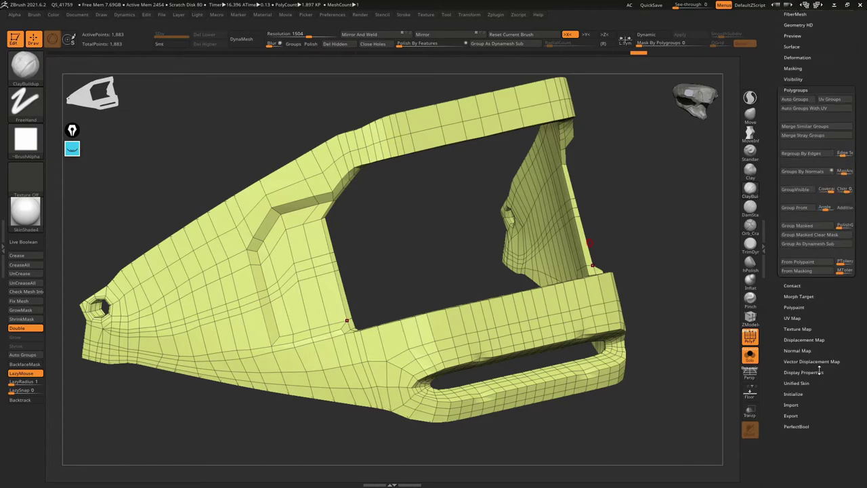
left_click(799, 171)
mouse_move(345, 275)
left_mouse_down()
mouse_move(354, 284)
mouse_move(294, 315)
mouse_move(307, 278)
mouse_move(367, 188)
mouse_move(265, 197)
mouse_move(362, 162)
mouse_move(519, 269)
mouse_move(422, 335)
mouse_move(450, 177)
left_mouse_up()
With ZModeler's PolyGroup action, assign a new polygroup to a face strip on one prong
left_click(749, 324)
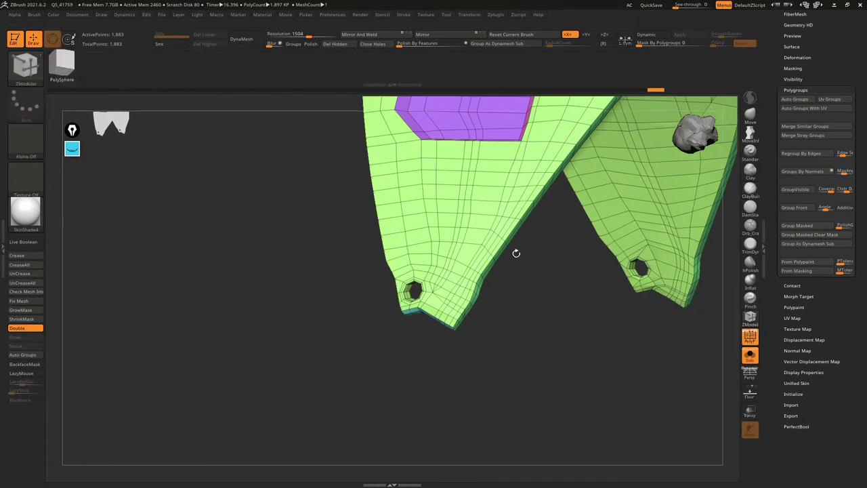
mouse_move(517, 251)
left_mouse_down()
mouse_move(461, 265)
mouse_move(493, 184)
left_mouse_up()
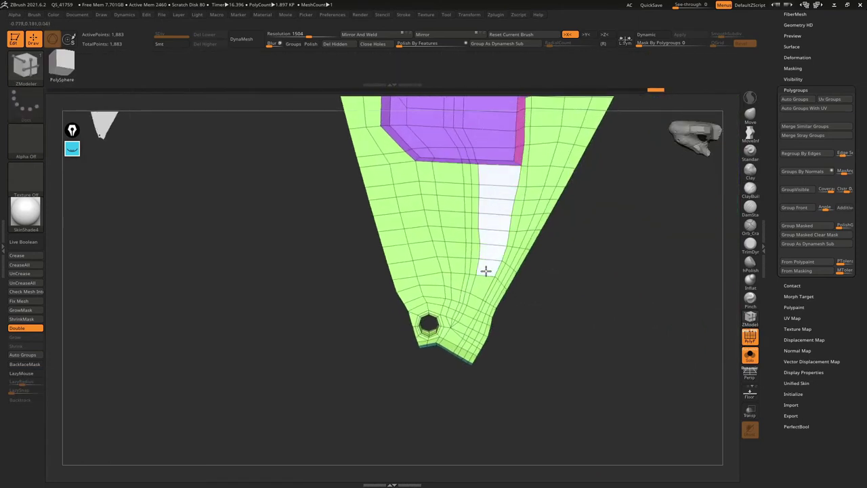
key("space")
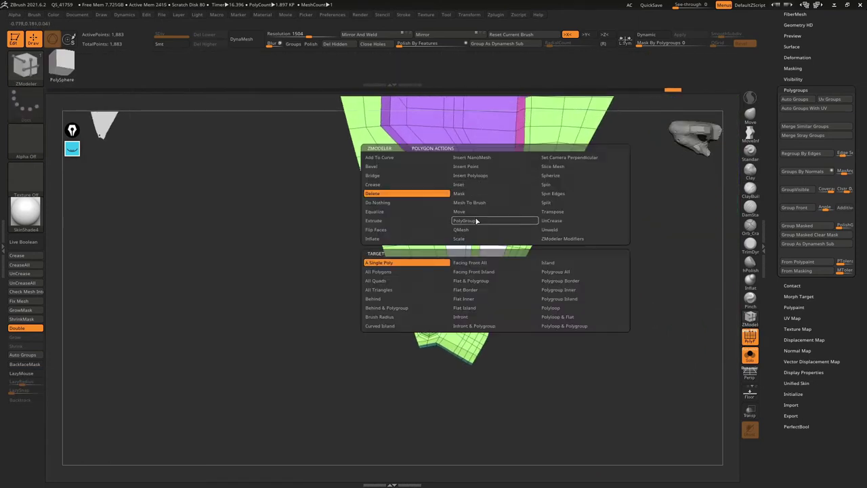
left_click(477, 222)
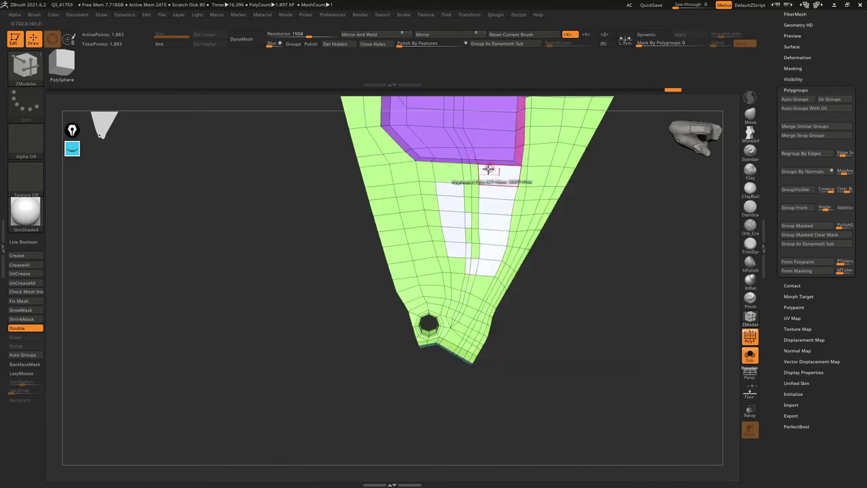
left_click(492, 176)
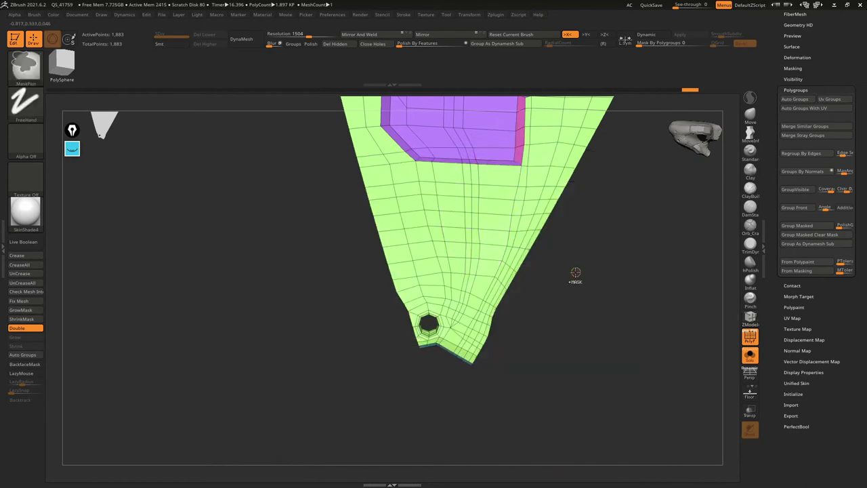
mouse_move(565, 281)
left_mouse_down()
mouse_move(515, 254)
mouse_move(516, 223)
mouse_move(434, 313)
mouse_move(483, 241)
mouse_move(412, 329)
mouse_move(429, 356)
mouse_move(405, 250)
mouse_move(375, 341)
mouse_move(413, 219)
mouse_move(429, 300)
mouse_move(383, 277)
mouse_move(416, 300)
mouse_move(447, 285)
mouse_move(404, 284)
mouse_move(364, 244)
mouse_move(380, 215)
mouse_move(418, 270)
mouse_move(409, 273)
left_mouse_up()
key("shift+f")
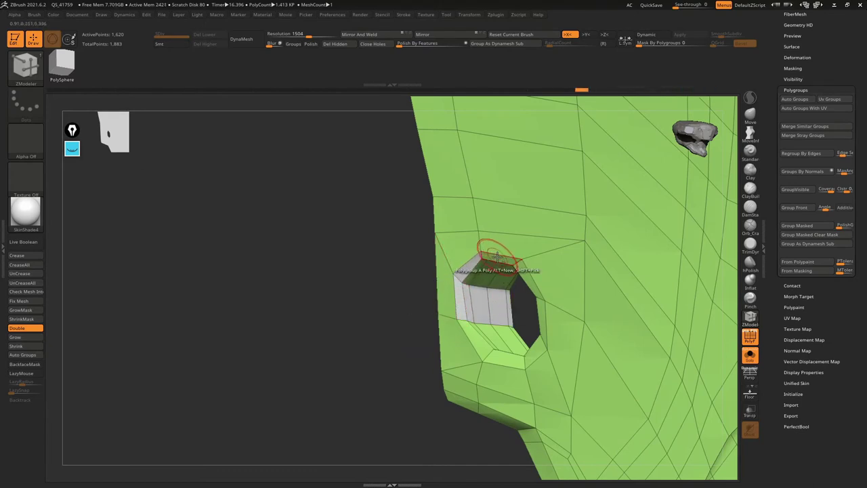
Give the mount hole's inner walls a new polygroup with ZModeler
left_click_drag(515, 264, 635, 304)
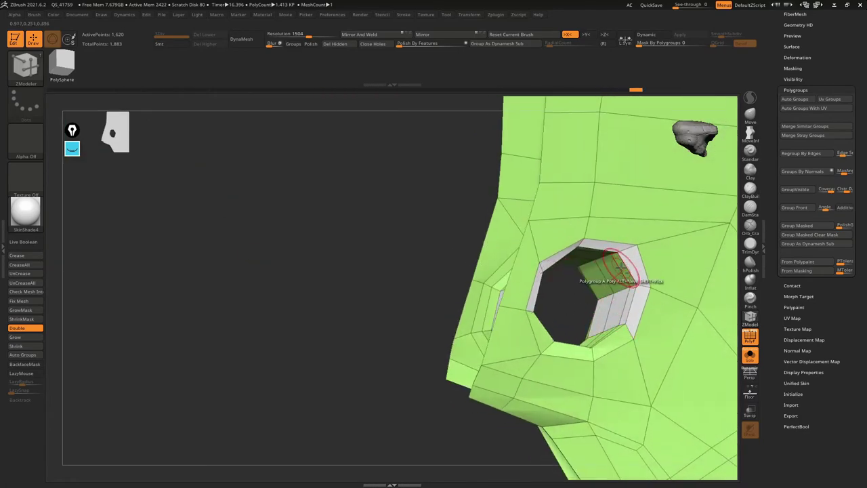
mouse_move(591, 283)
left_mouse_down()
mouse_move(563, 235)
mouse_move(517, 228)
left_mouse_up()
left_click(565, 226)
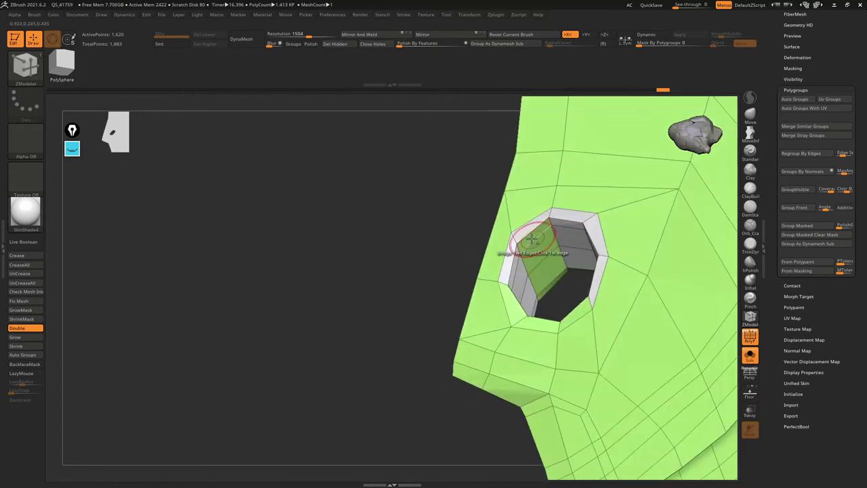
mouse_move(545, 284)
left_mouse_down()
mouse_move(474, 226)
mouse_move(478, 377)
mouse_move(518, 234)
mouse_move(476, 304)
mouse_move(498, 304)
left_mouse_up()
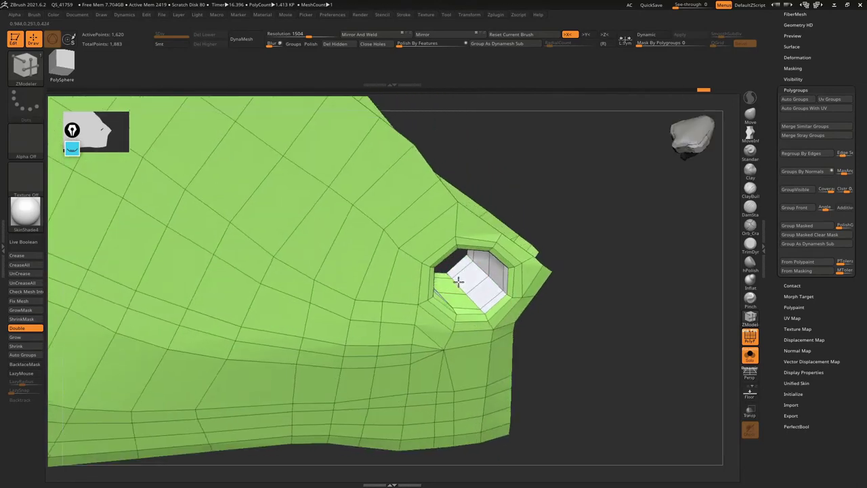
left_click_drag(457, 276, 451, 314)
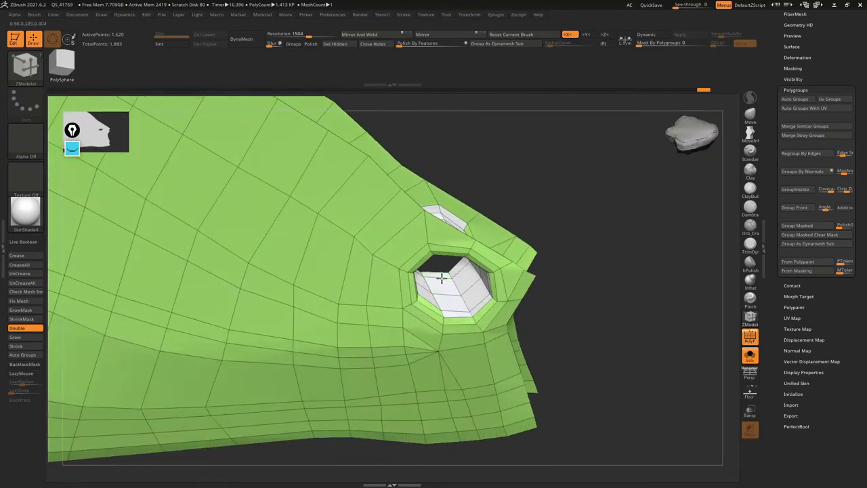
mouse_move(441, 278)
left_mouse_down()
mouse_move(441, 291)
mouse_move(420, 311)
mouse_move(391, 279)
mouse_move(391, 200)
mouse_move(438, 257)
mouse_move(486, 269)
mouse_move(501, 242)
left_mouse_up()
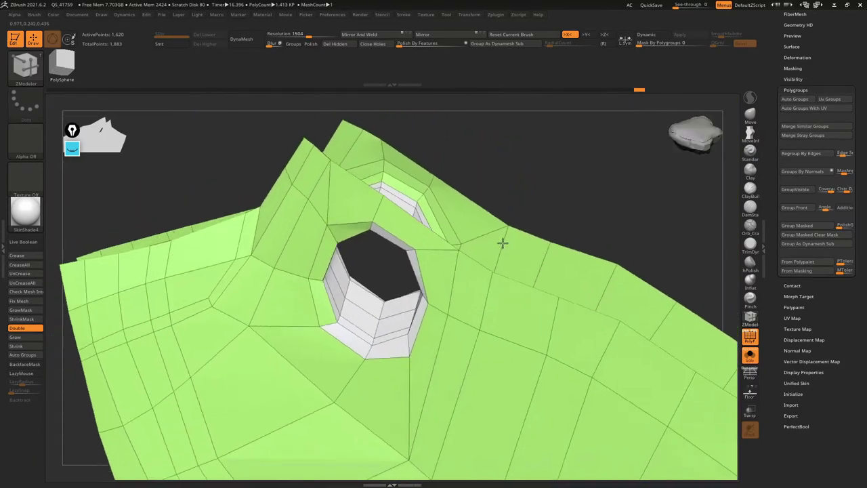
Polygroup the small hole's rim ring and its inner wall loops
left_click(333, 317)
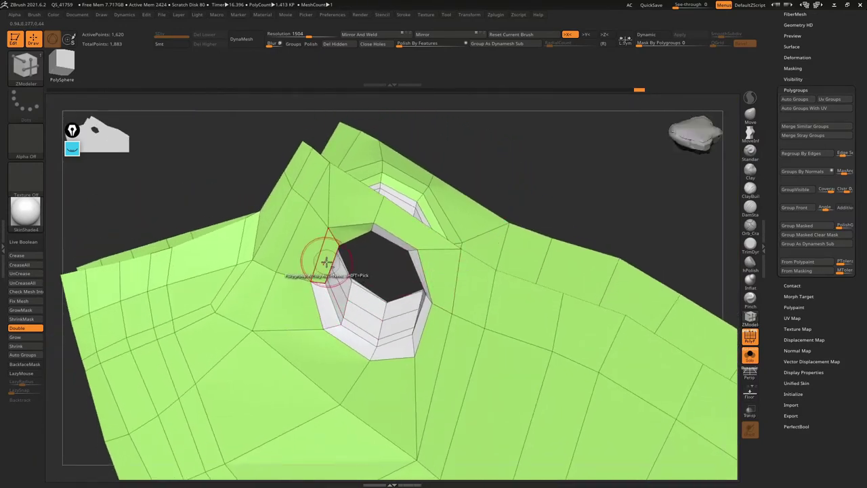
left_click(361, 317)
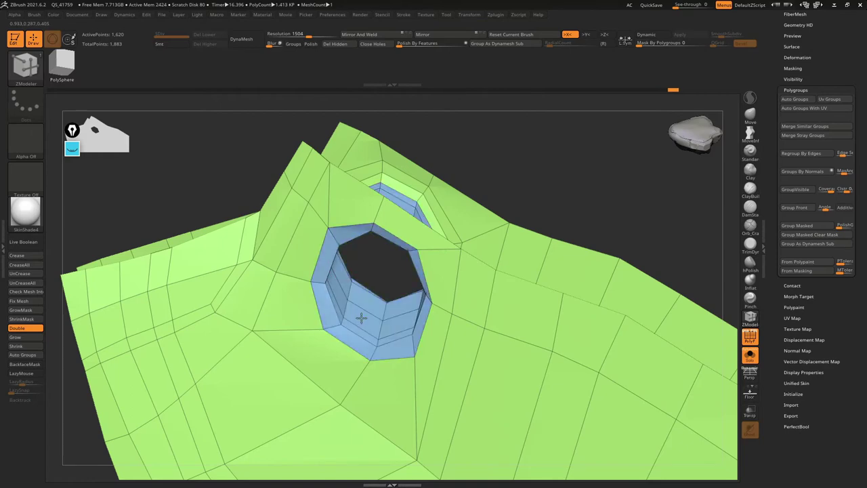
left_click(360, 316)
left_click_drag(382, 309, 464, 262)
Hide the yellow inner patch and Auto Group the visible mesh into one cyan polygroup
left_click(429, 287, "ctrl+alt+shift")
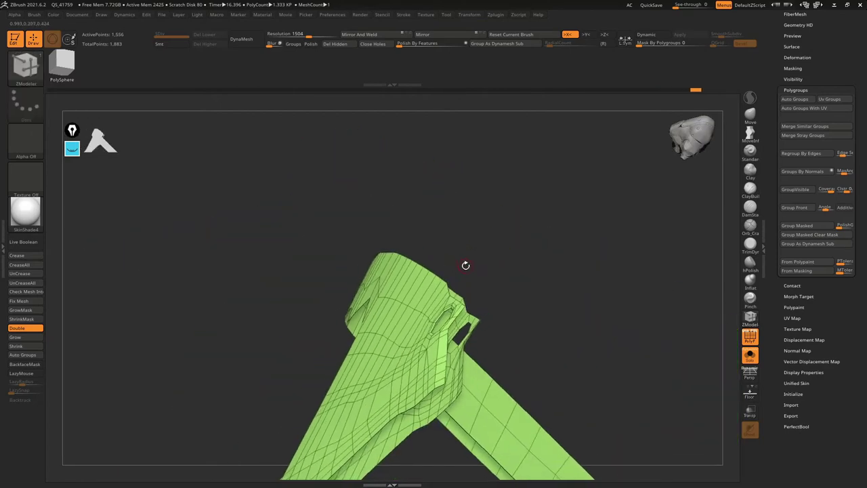
key("ctrl+shift")
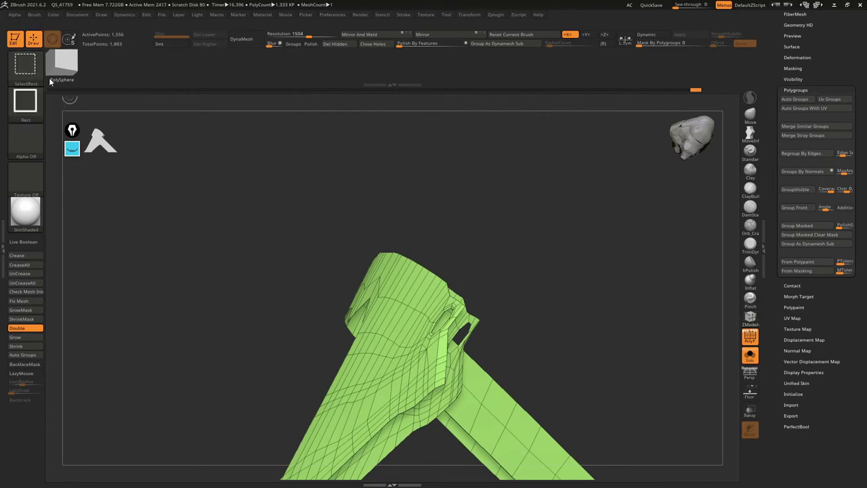
mouse_move(283, 248)
left_mouse_down()
mouse_move(290, 230)
mouse_move(114, 212)
left_mouse_up()
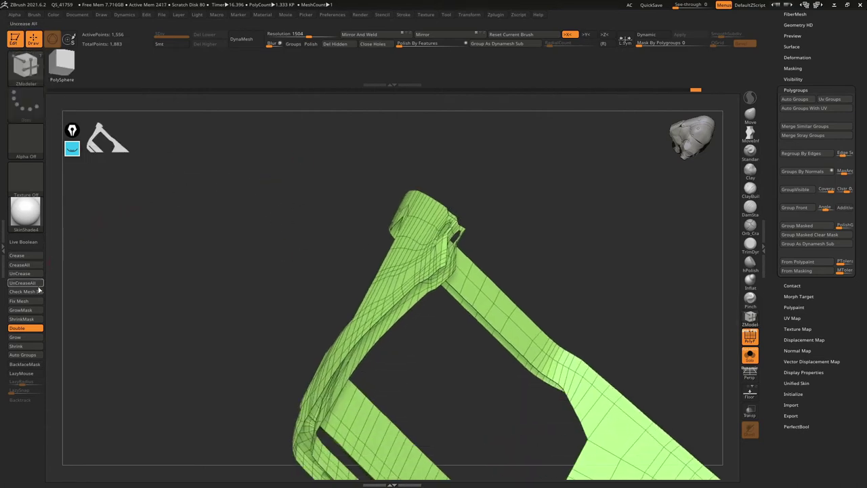
left_click(27, 354)
mouse_move(203, 285)
left_mouse_down()
mouse_move(332, 188)
mouse_move(336, 214)
mouse_move(361, 159)
mouse_move(412, 250)
mouse_move(389, 244)
mouse_move(379, 261)
mouse_move(333, 282)
mouse_move(557, 146)
mouse_move(316, 215)
left_mouse_up()
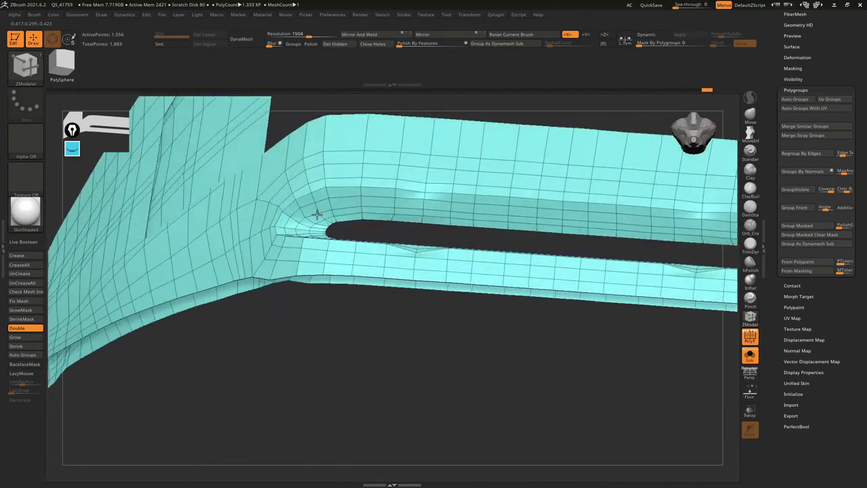
Orbit and zoom to a top-down view of the long slot's left end
right_click_drag(316, 215, 336, 218)
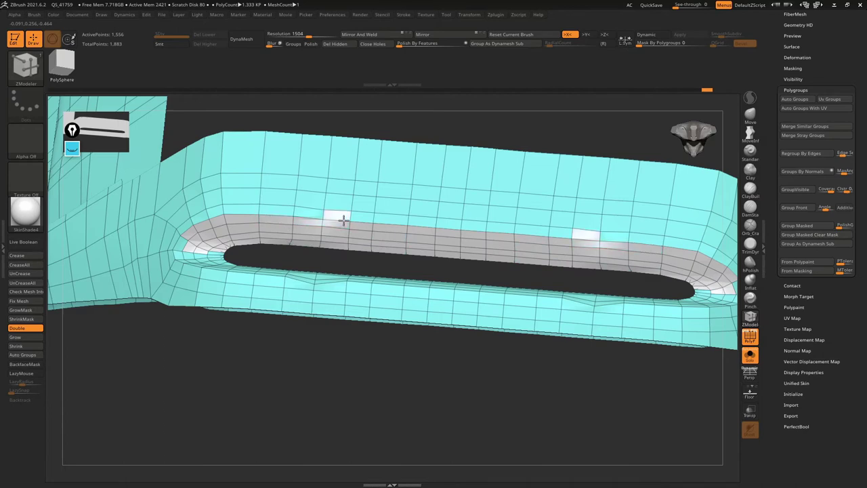
mouse_move(351, 213)
right_mouse_down()
mouse_move(258, 242)
mouse_move(335, 184)
right_mouse_up()
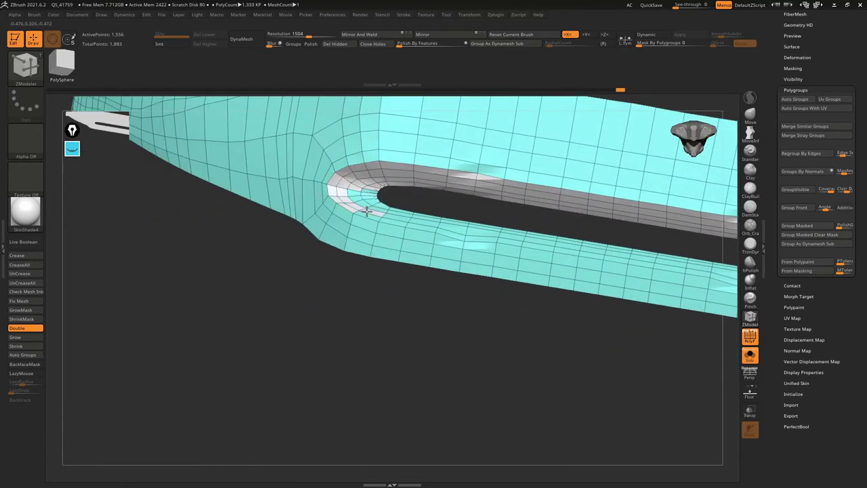
mouse_move(455, 227)
right_mouse_down()
mouse_move(305, 228)
mouse_move(300, 221)
right_mouse_up()
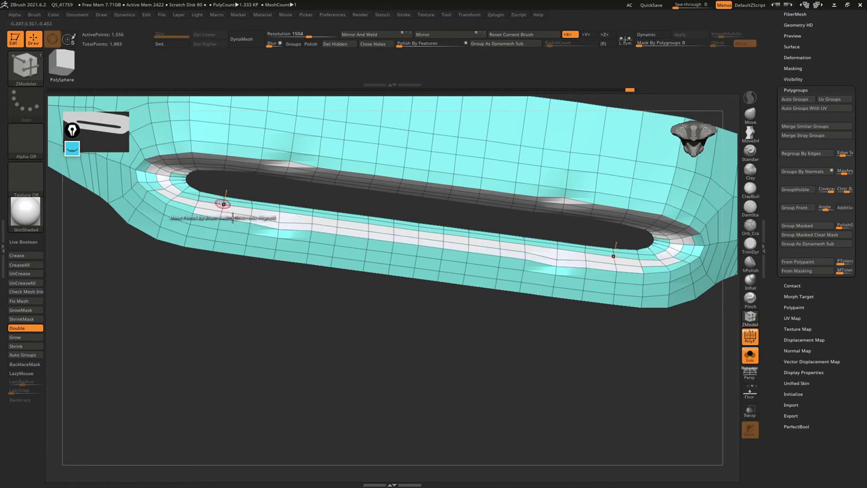
right_click_drag(232, 218, 284, 259)
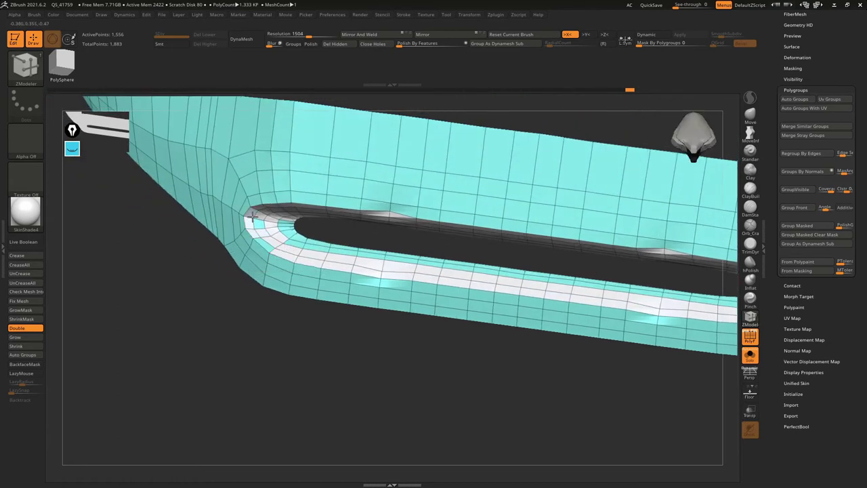
right_click_drag(267, 245, 285, 224)
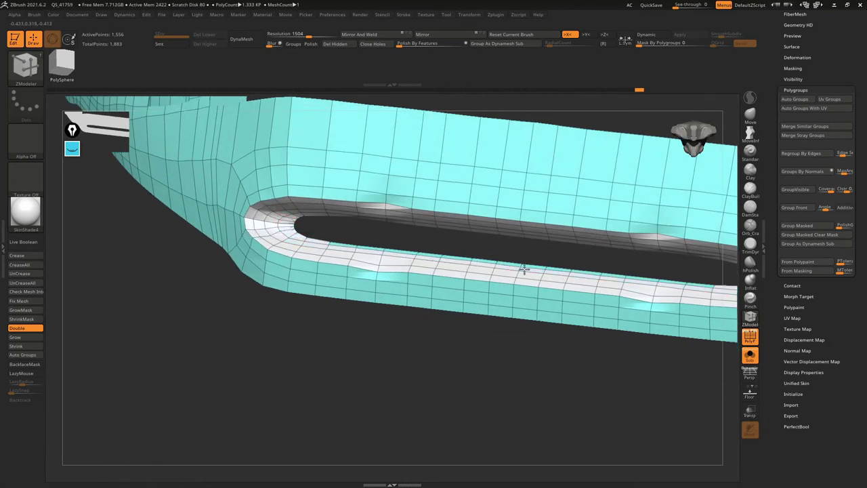
mouse_move(536, 273)
right_mouse_down()
mouse_move(567, 282)
mouse_move(534, 312)
right_mouse_up()
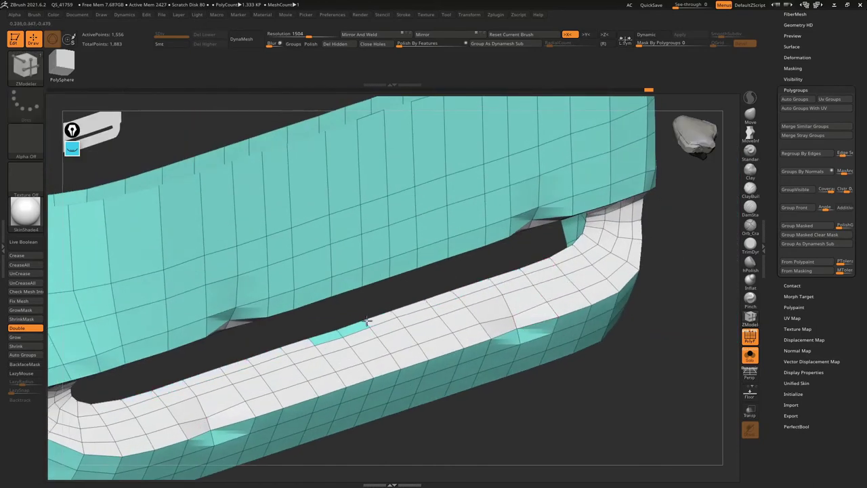
right_click_drag(333, 332, 333, 339)
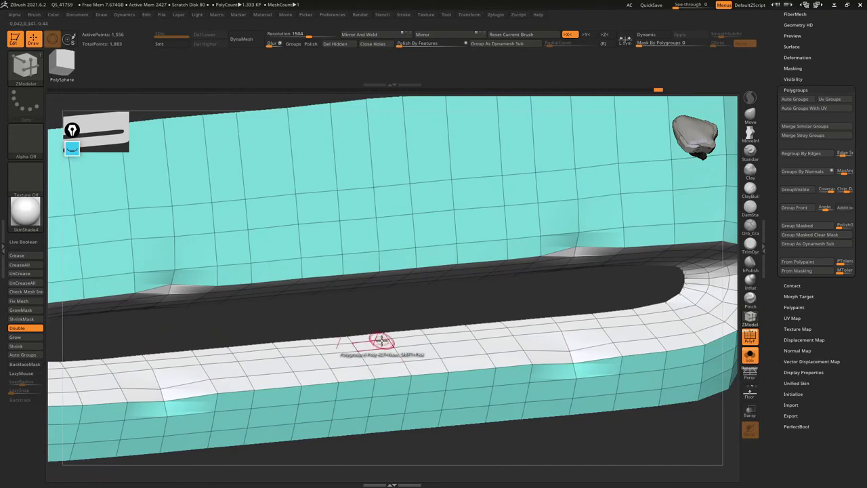
mouse_move(381, 363)
right_mouse_down()
mouse_move(430, 426)
mouse_move(412, 212)
mouse_move(347, 278)
mouse_move(325, 259)
mouse_move(409, 300)
mouse_move(490, 264)
right_mouse_up()
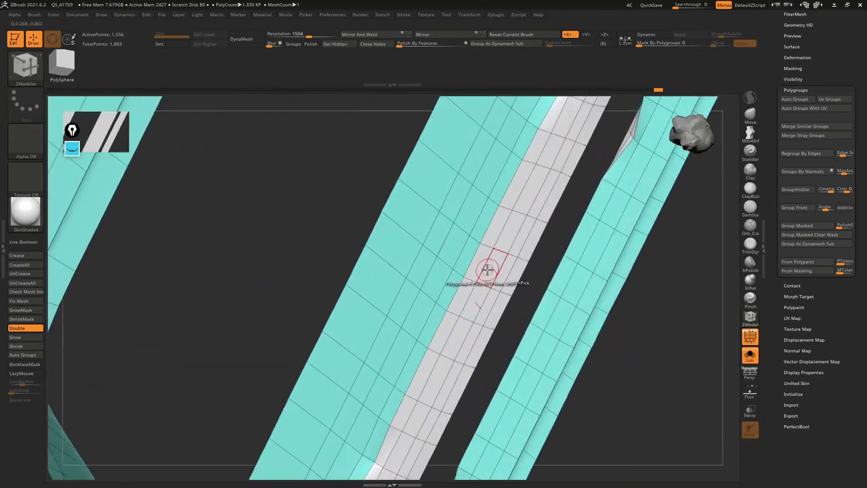
Polygroup the strip inside the slot, hide it, and Auto Group the rest
left_click(480, 263)
left_click(495, 261)
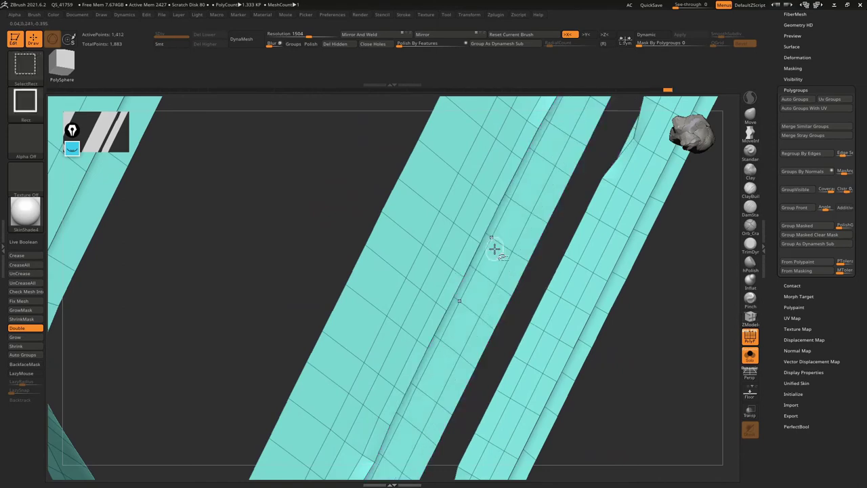
mouse_move(480, 277)
right_mouse_down()
mouse_move(506, 210)
mouse_move(182, 279)
right_mouse_up()
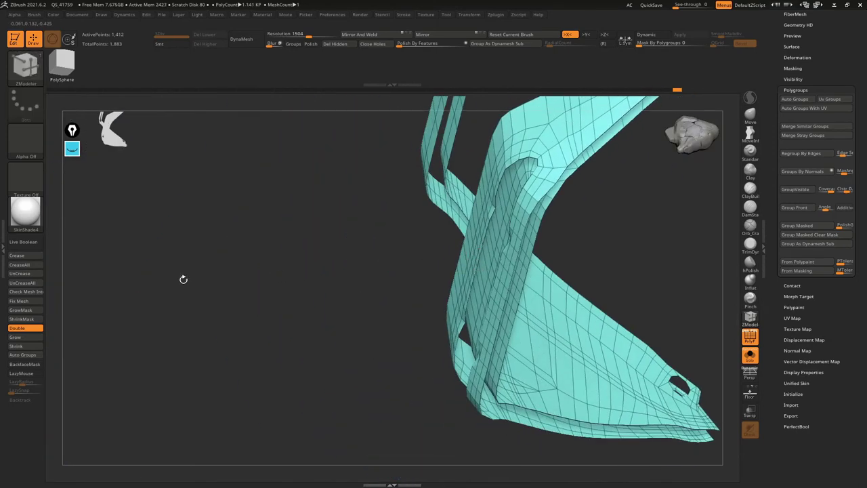
left_click(41, 354)
right_click_drag(339, 304, 535, 251)
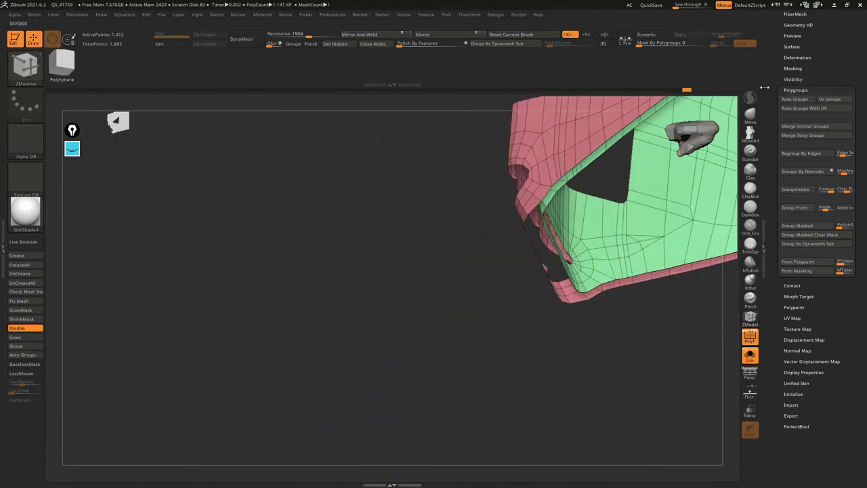
Unhide the entire watch case and zoom in on its inner side panels
mouse_move(519, 206)
right_mouse_down()
mouse_move(589, 252)
mouse_move(502, 269)
mouse_move(340, 75)
right_mouse_up()
left_click(589, 252, "ctrl+shift")
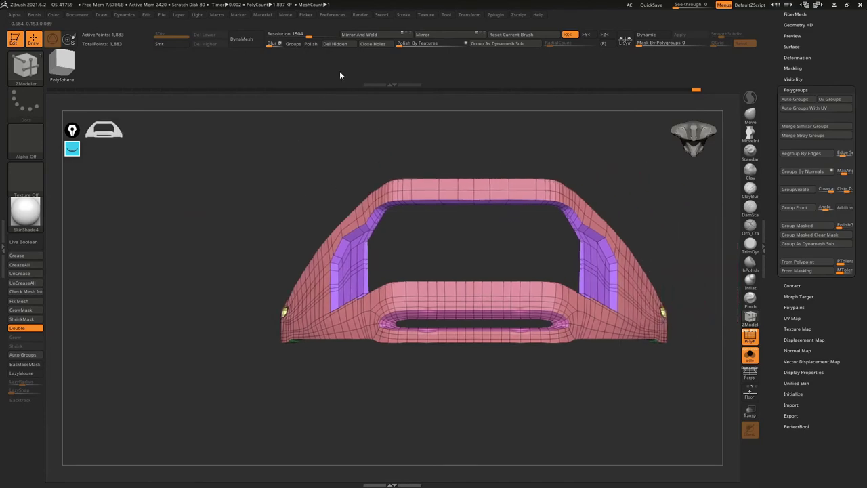
right_click_drag(460, 239, 610, 285)
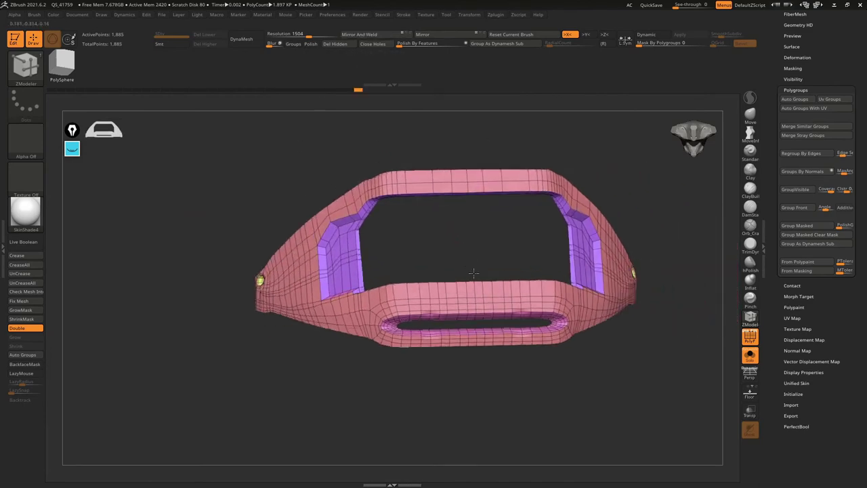
mouse_move(532, 300)
right_mouse_down()
mouse_move(513, 325)
mouse_move(474, 284)
right_mouse_up()
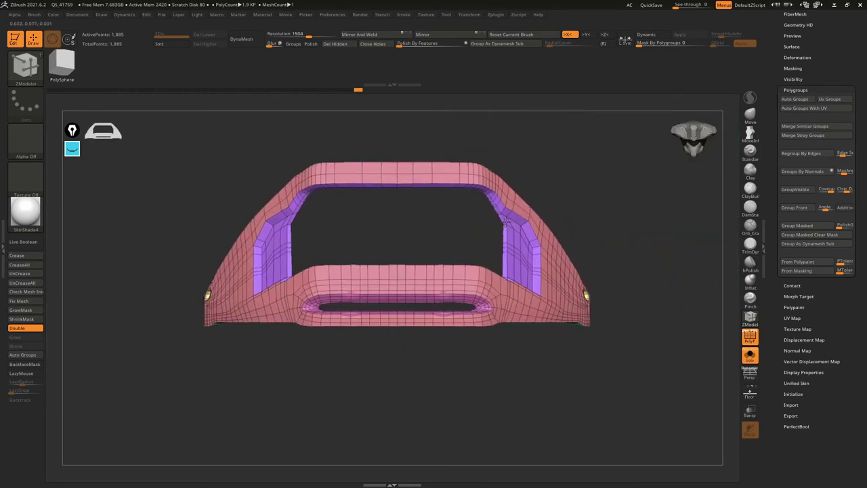
scroll(864, 183, "up", 5)
scroll(864, 183, "up", 5)
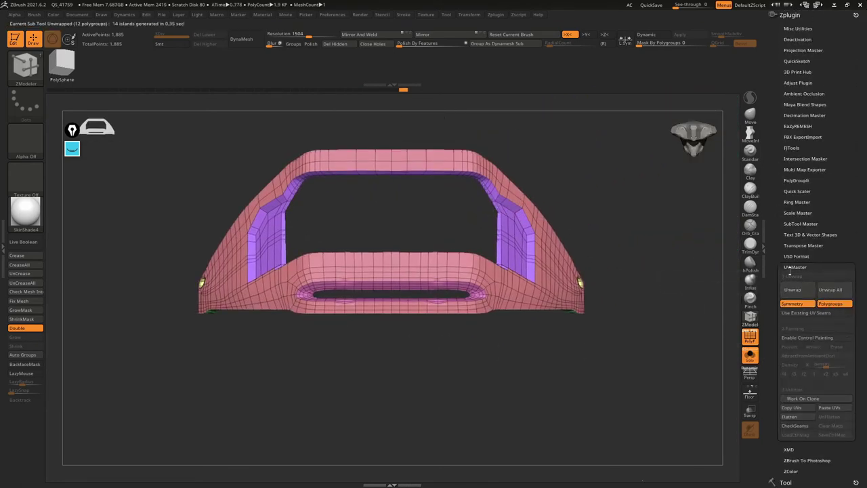
left_click(796, 419)
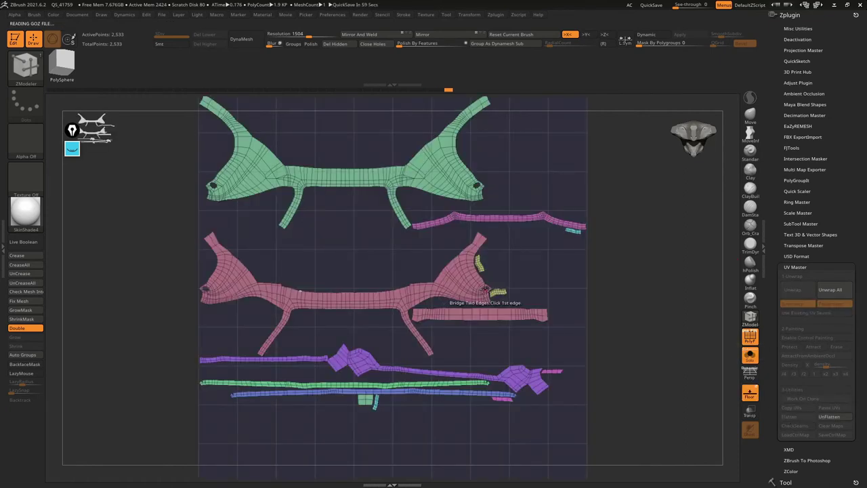
right_click_drag(493, 318, 507, 362, "alt")
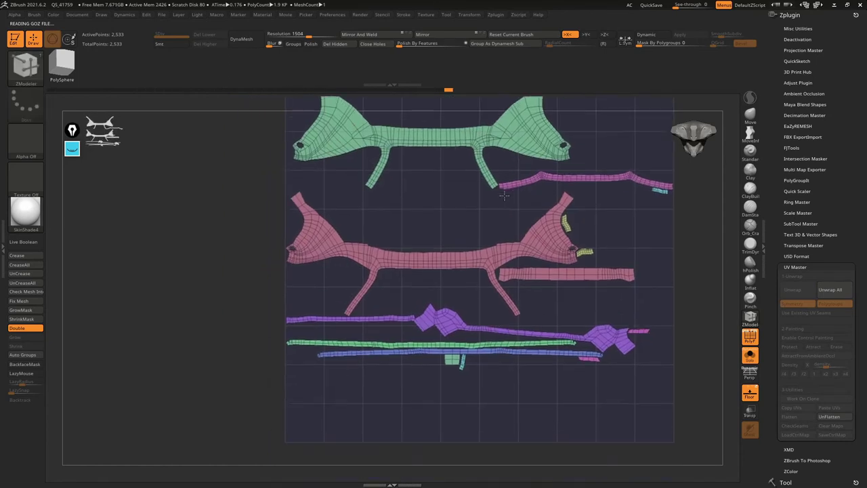
right_click_drag(587, 207, 425, 298, "alt")
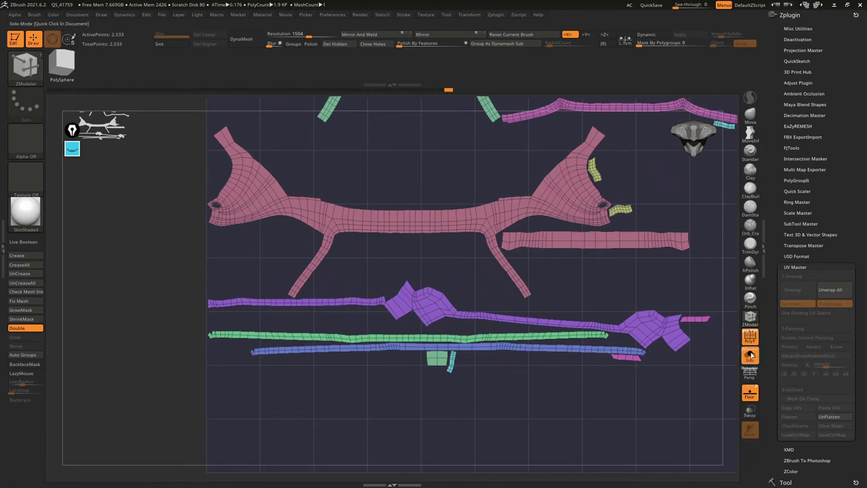
Back in 3D, regroup the purple side panel's wall strips, unhide all, and unwrap
left_click(832, 418)
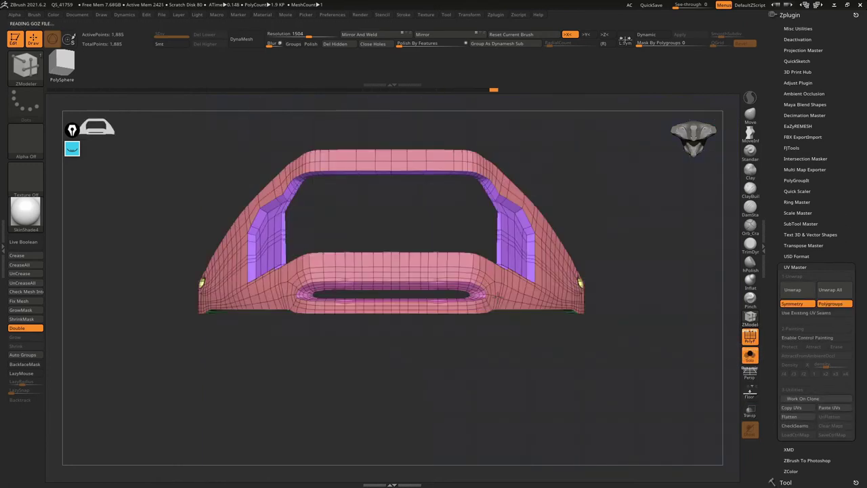
mouse_move(509, 250)
left_mouse_down()
mouse_move(497, 349)
mouse_move(487, 225)
mouse_move(497, 219)
mouse_move(494, 228)
left_mouse_up()
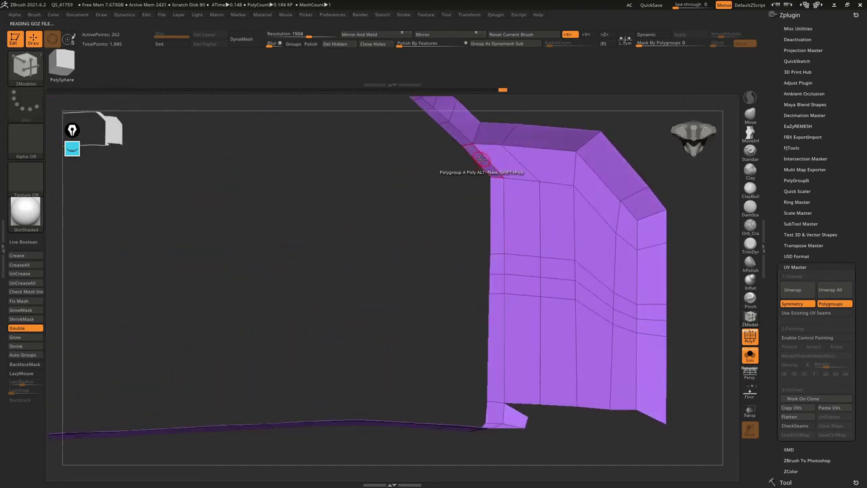
mouse_move(481, 158)
left_mouse_down()
mouse_move(600, 193)
mouse_move(623, 243)
mouse_move(627, 383)
mouse_move(522, 386)
mouse_move(495, 356)
mouse_move(495, 232)
mouse_move(587, 252)
left_mouse_up()
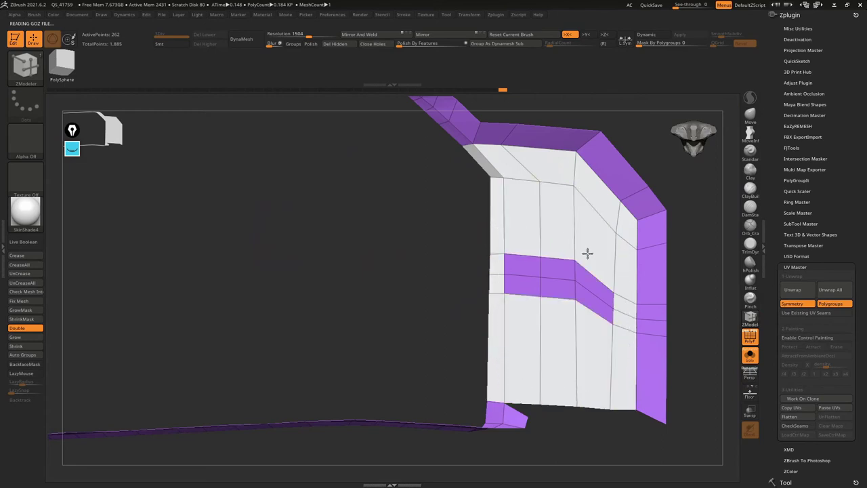
left_click_drag(520, 279, 522, 278)
mouse_move(522, 278)
right_mouse_down()
mouse_move(533, 243)
mouse_move(458, 264)
right_mouse_up()
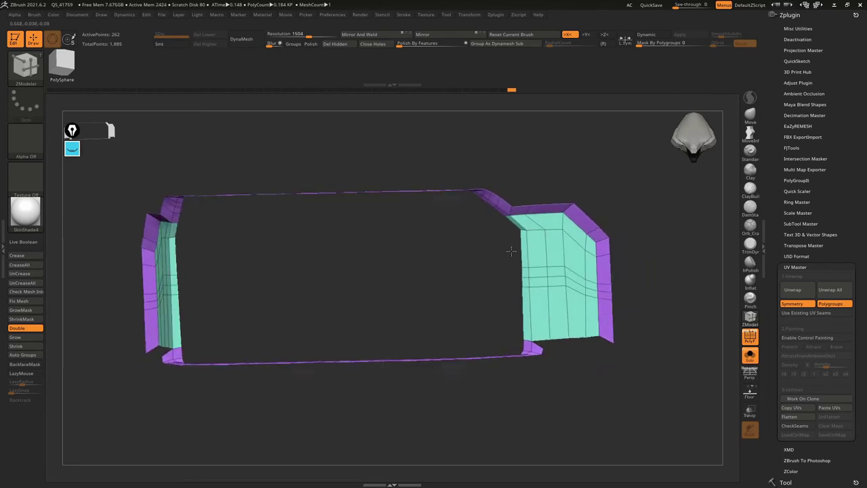
left_click(459, 265, "ctrl+shift")
left_click(802, 295)
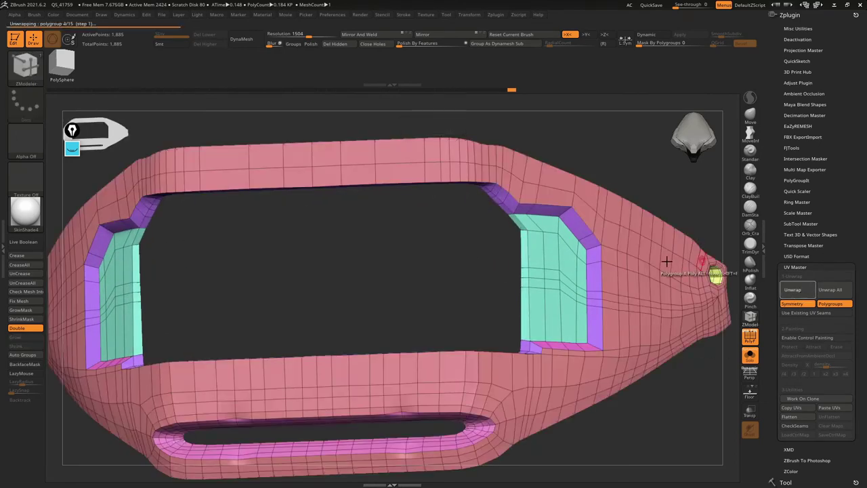
Regroup the opening's right, bottom and top edge strips and re-unwrap into 17 UV islands
mouse_move(486, 238)
right_mouse_down()
mouse_move(576, 233)
mouse_move(519, 242)
mouse_move(488, 228)
right_mouse_up()
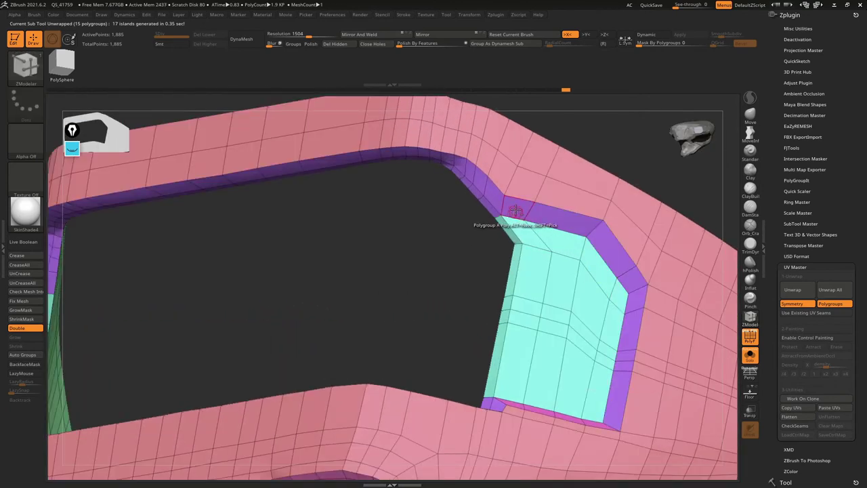
left_click_drag(637, 367, 531, 441)
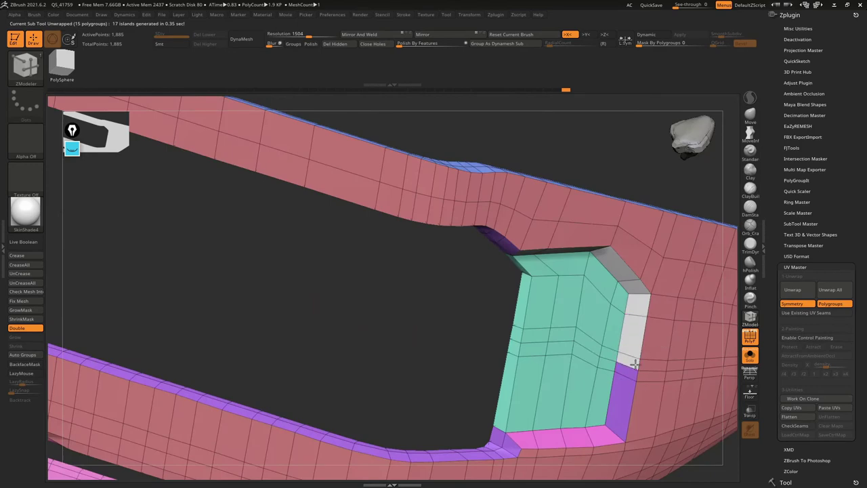
mouse_move(530, 441)
right_mouse_down()
mouse_move(581, 294)
mouse_move(559, 233)
right_mouse_up()
left_click(558, 231)
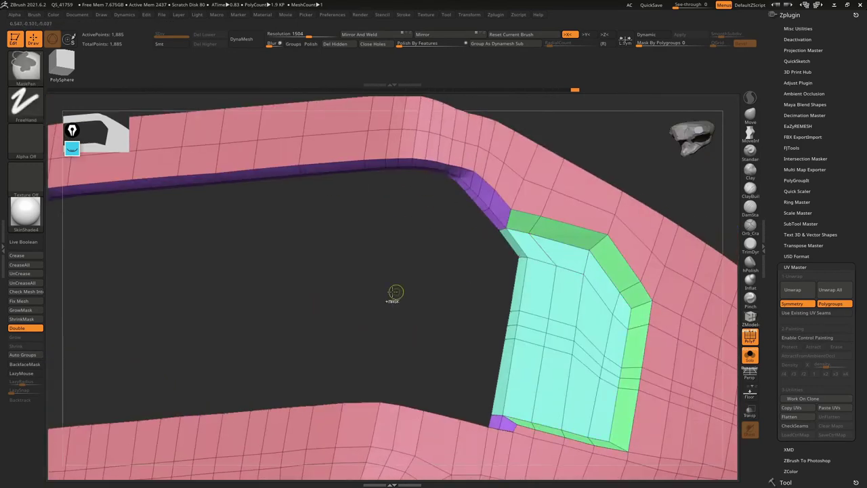
left_click_drag(385, 284, 430, 281, "shift")
key("f")
left_click(811, 296)
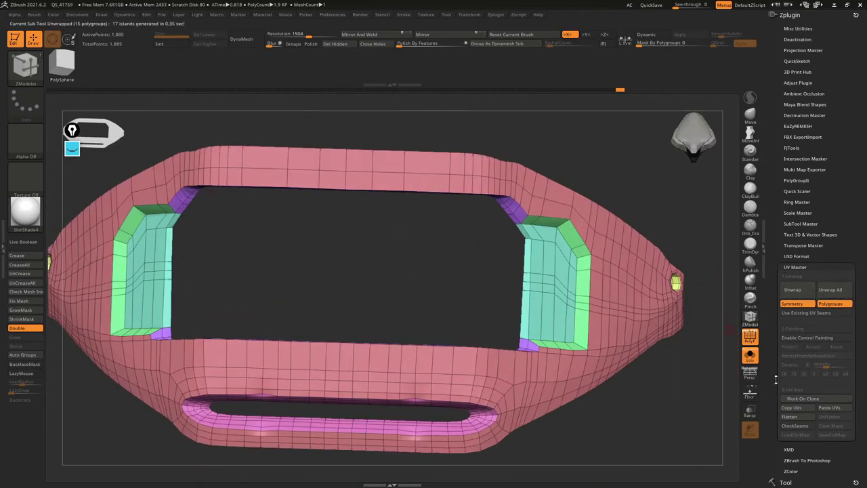
Inspect and annotate the flattened UV layout, then return to 3D and copy the UVs
left_click(789, 416)
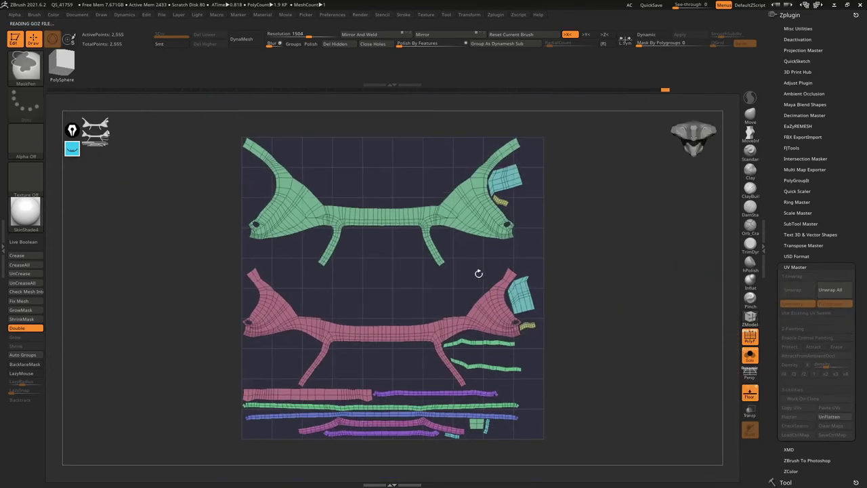
right_click_drag(500, 235, 344, 253, "alt")
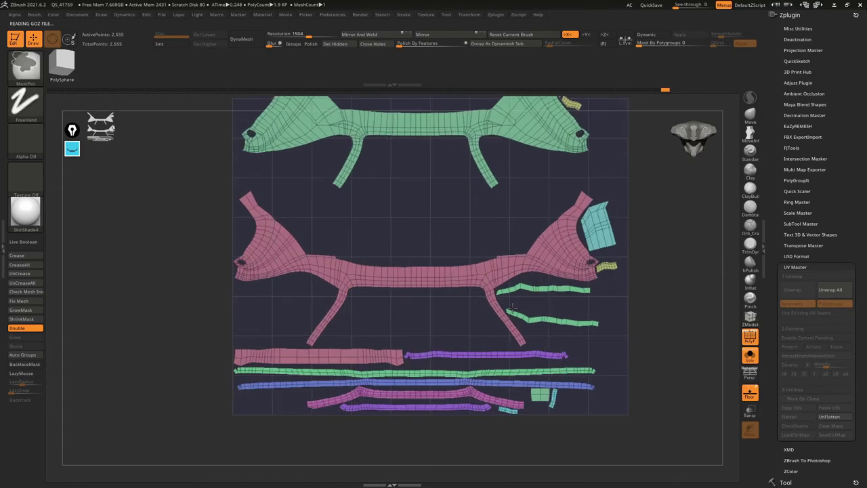
mouse_move(327, 222)
right_mouse_down("alt")
mouse_move(550, 273)
mouse_move(530, 201)
right_mouse_up("alt")
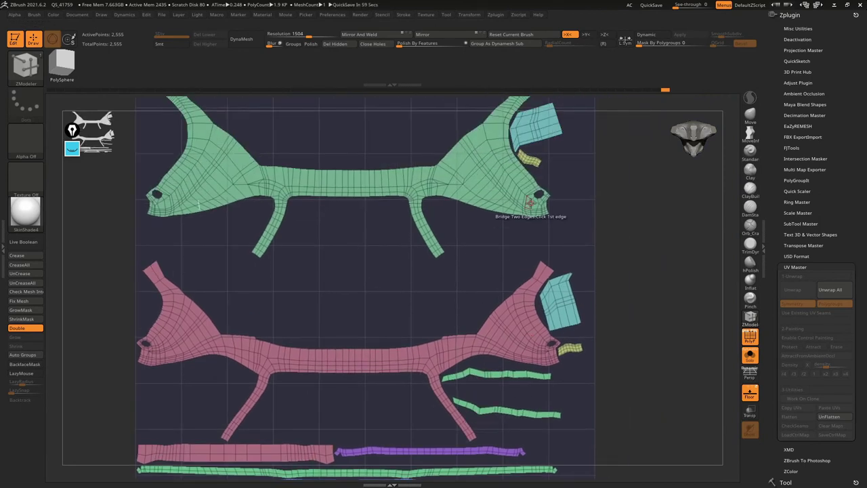
left_click(71, 148)
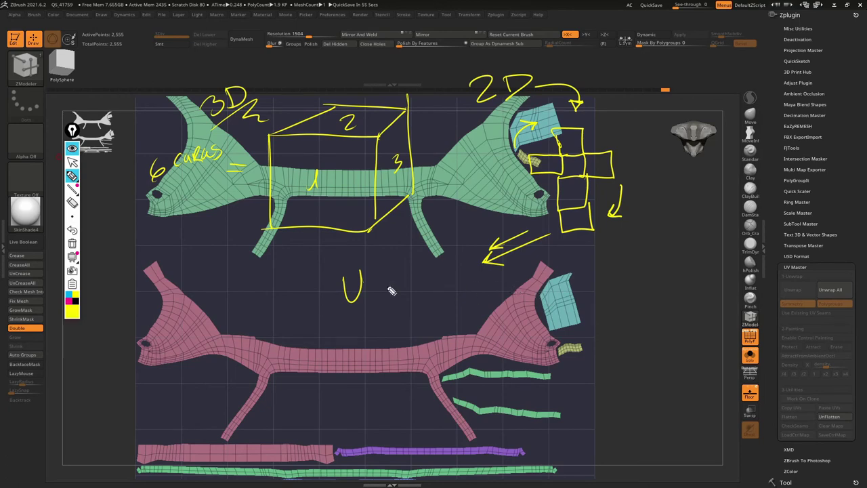
left_click(72, 148)
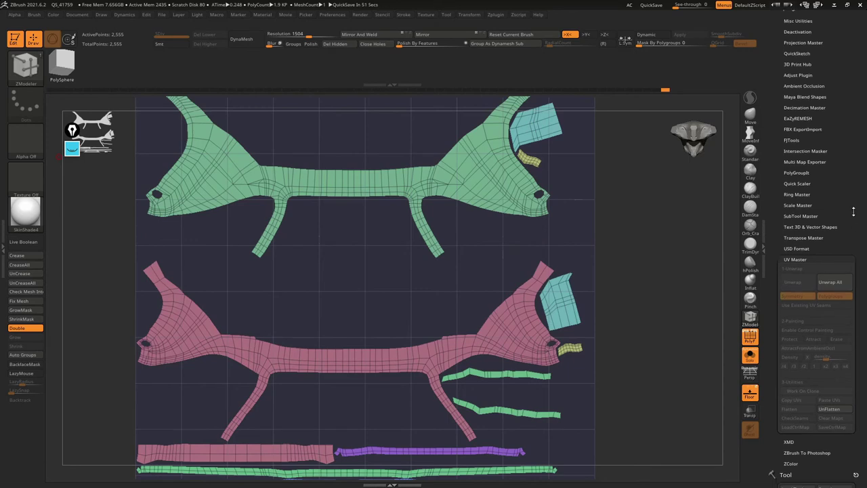
scroll(862, 225, "down", 5)
left_click(830, 213)
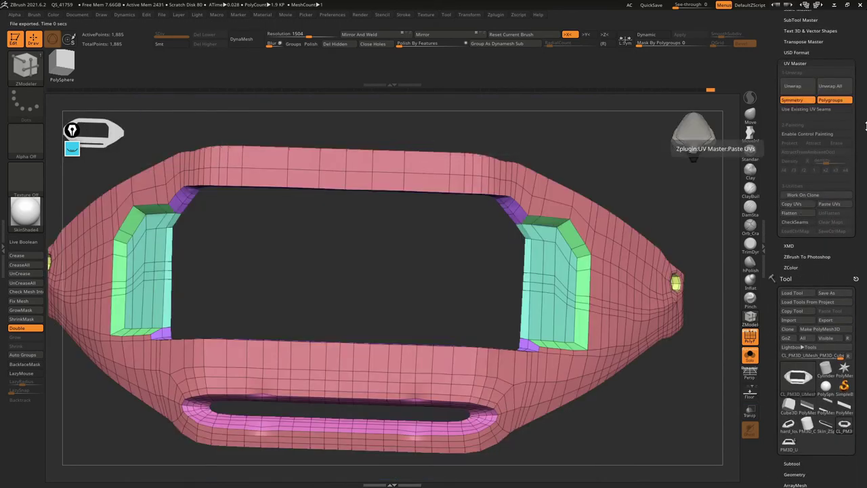
Switch to the yellow multi-subtool watch case tool and rotate it to a front view
left_click_drag(837, 256, 837, 136)
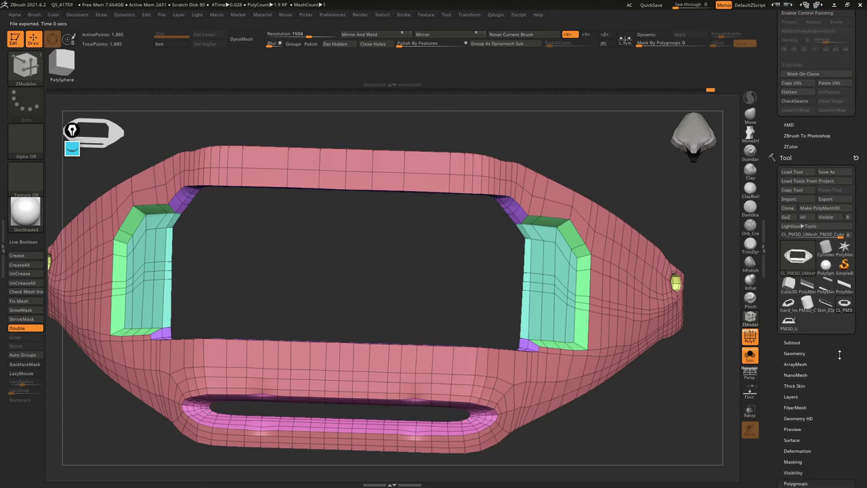
left_click(791, 343)
left_click_drag(859, 348, 860, 289)
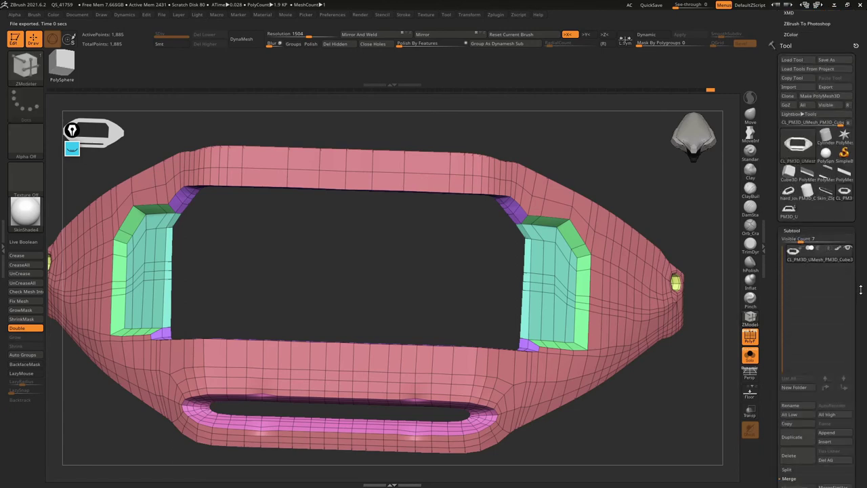
left_click(794, 210)
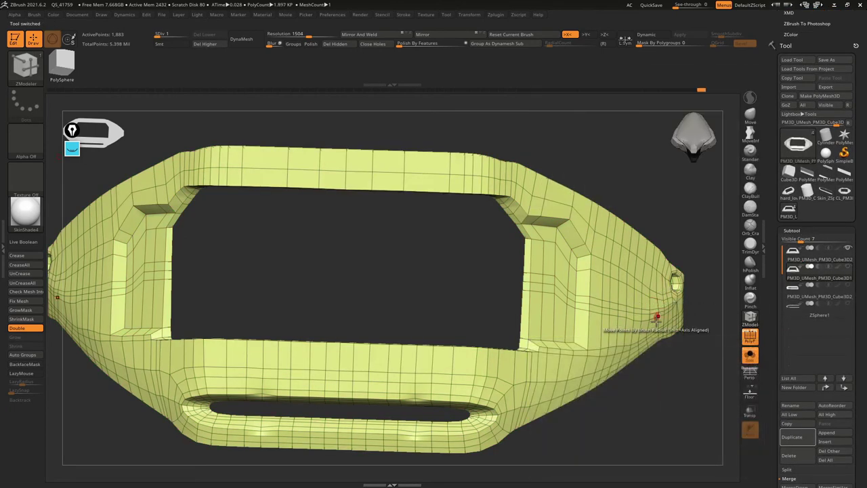
mouse_move(422, 271)
left_mouse_down()
mouse_move(425, 258)
mouse_move(490, 213)
left_mouse_up()
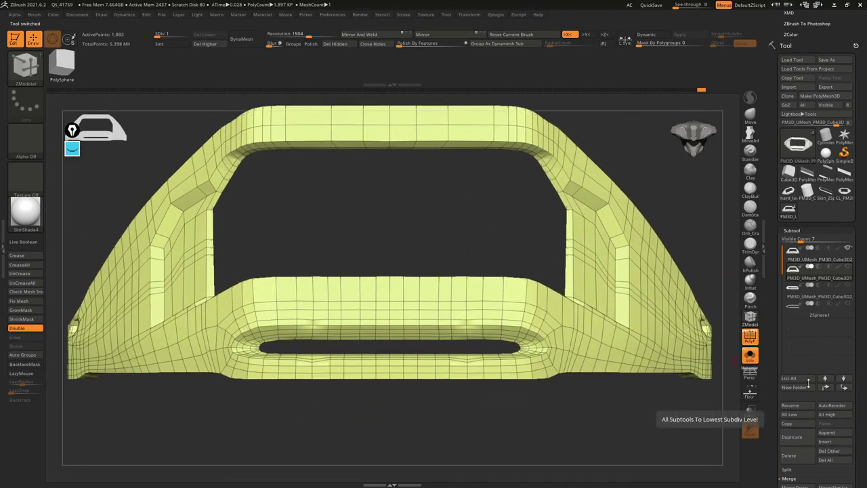
scroll(837, 210, "up", 5)
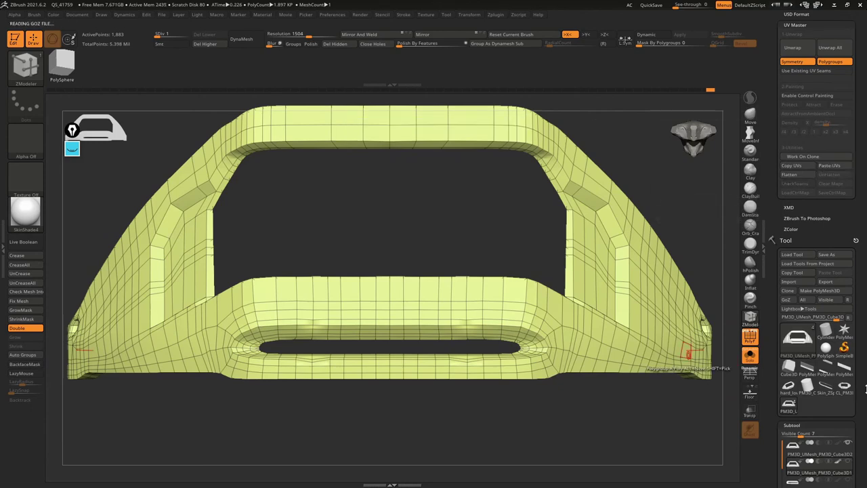
left_click_drag(865, 388, 865, 252)
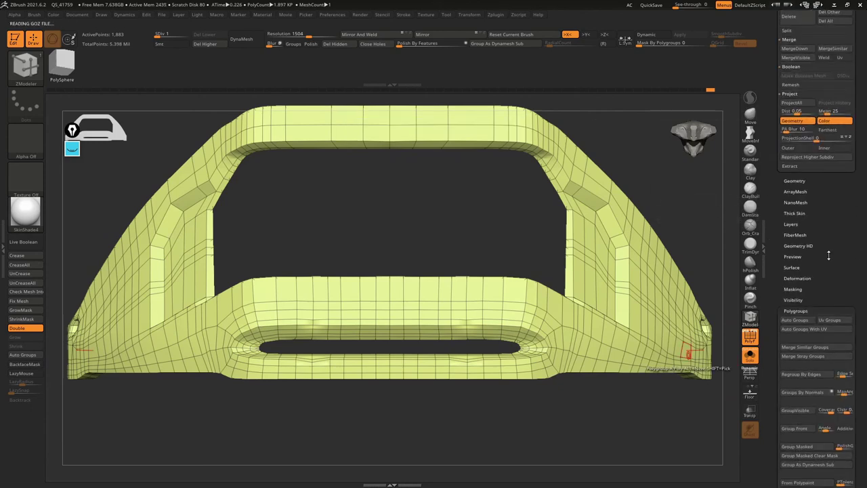
Expand UV Map and toggle Morph UV on and off to preview the existing UVs
scroll(819, 258, "down", 4)
scroll(841, 191, "down", 1)
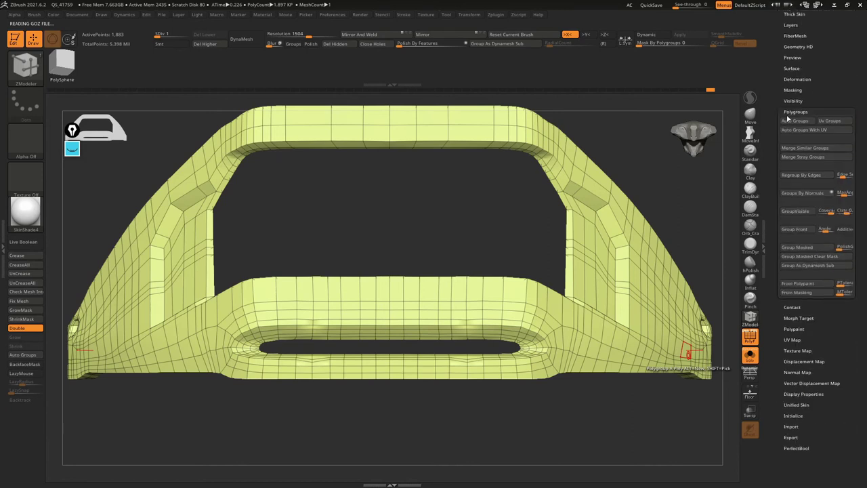
left_click(793, 340)
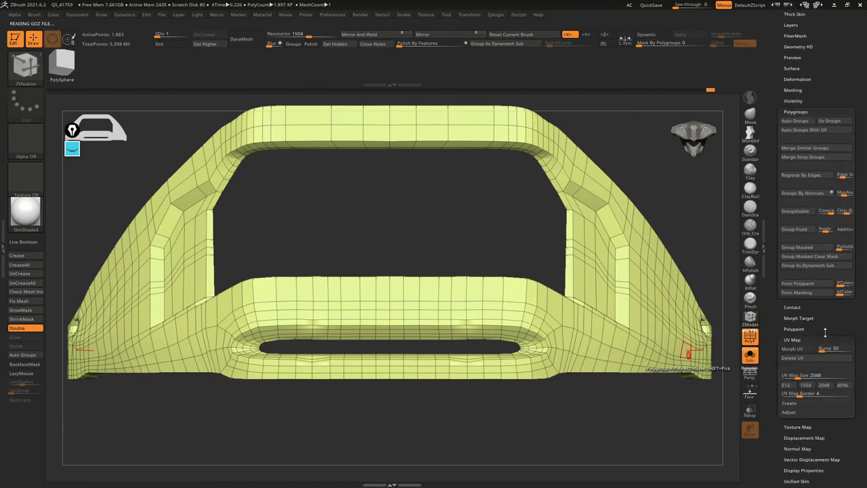
scroll(820, 271, "down", 2)
scroll(820, 261, "down", 1)
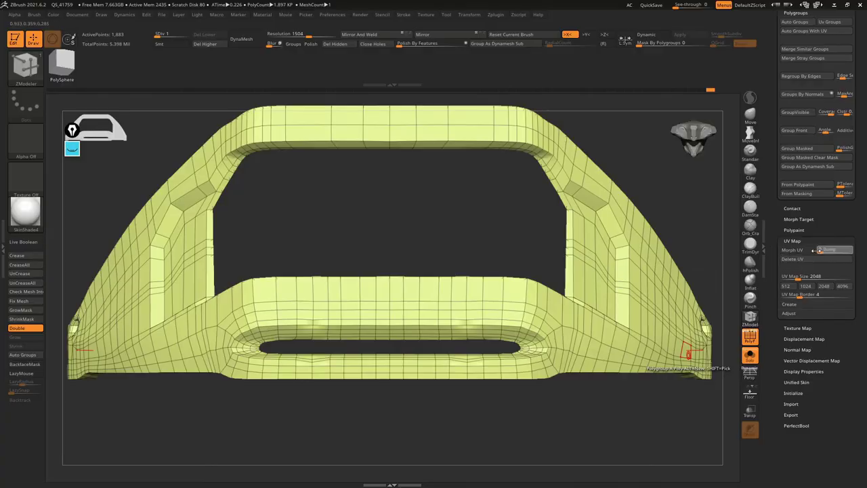
left_click(808, 251)
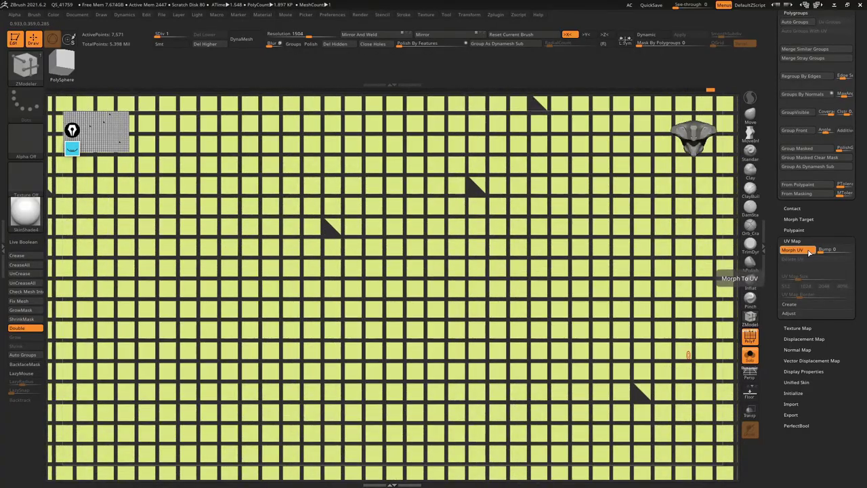
left_click(807, 250)
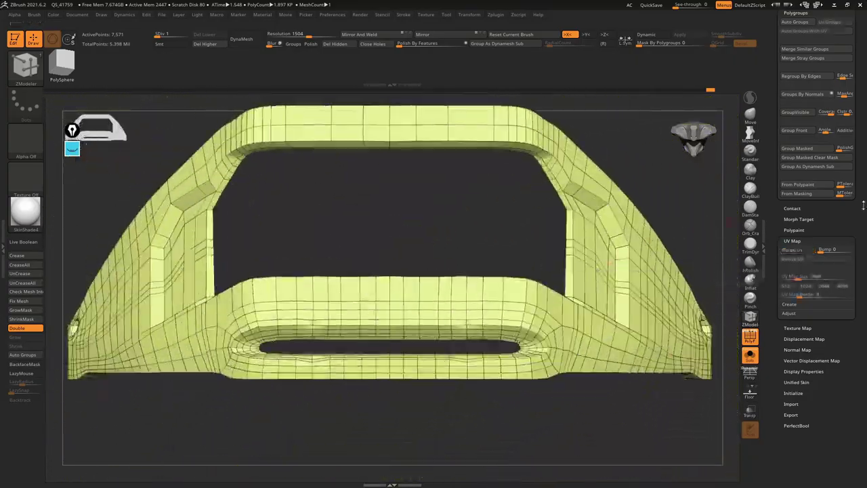
Paste the copied UVs onto the yellow case, preview them flat, then delete the UVs
left_click_drag(863, 205, 858, 298)
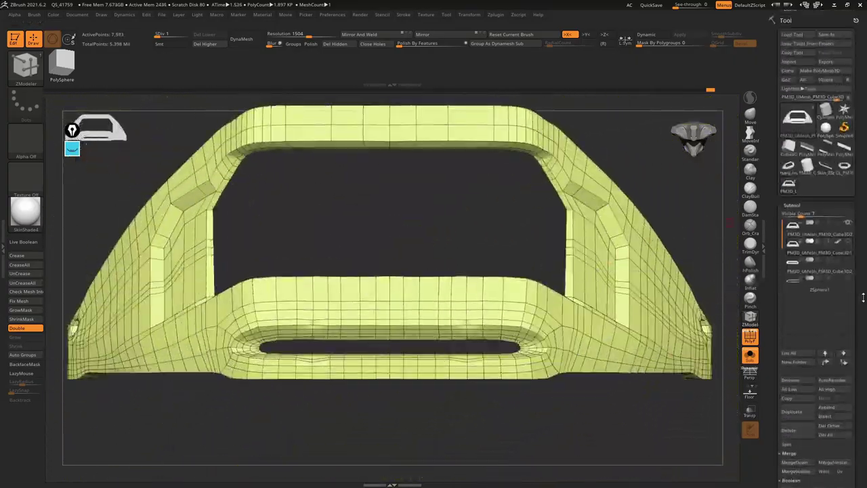
left_click(829, 166)
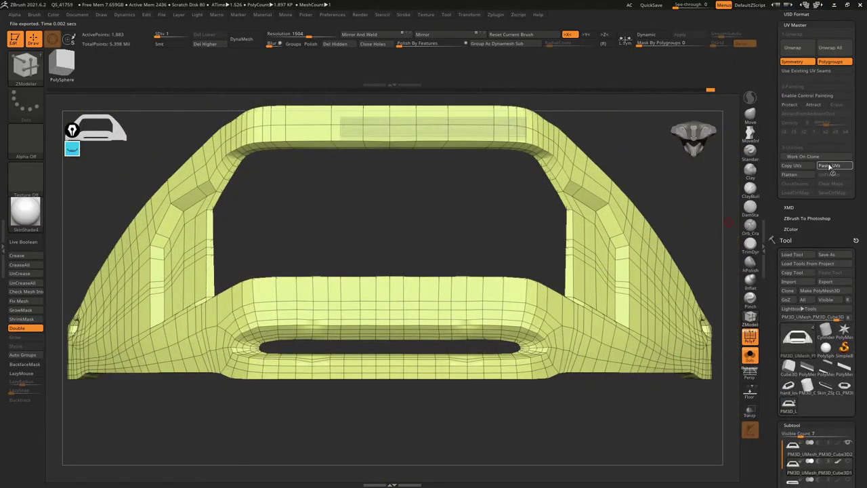
left_click_drag(862, 334, 855, 166)
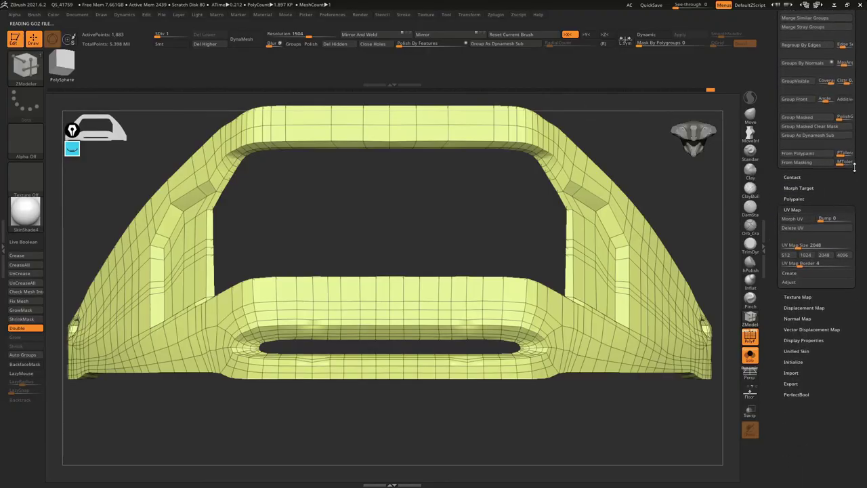
left_click(792, 219)
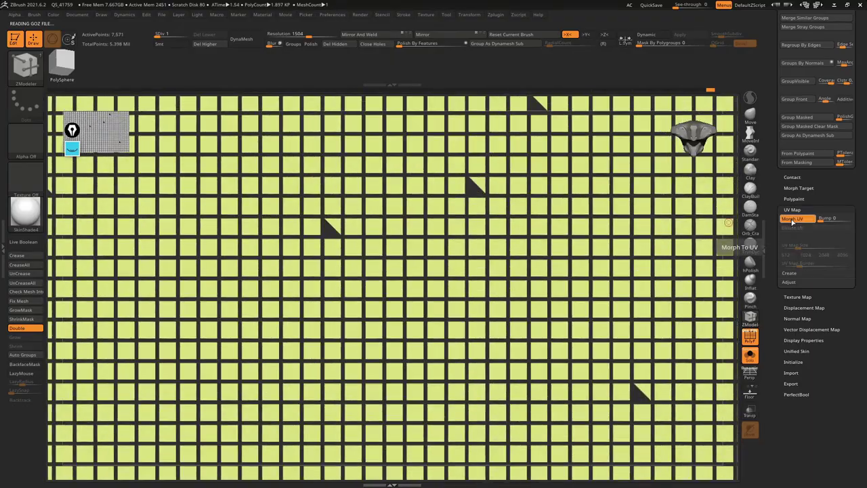
left_click(792, 219)
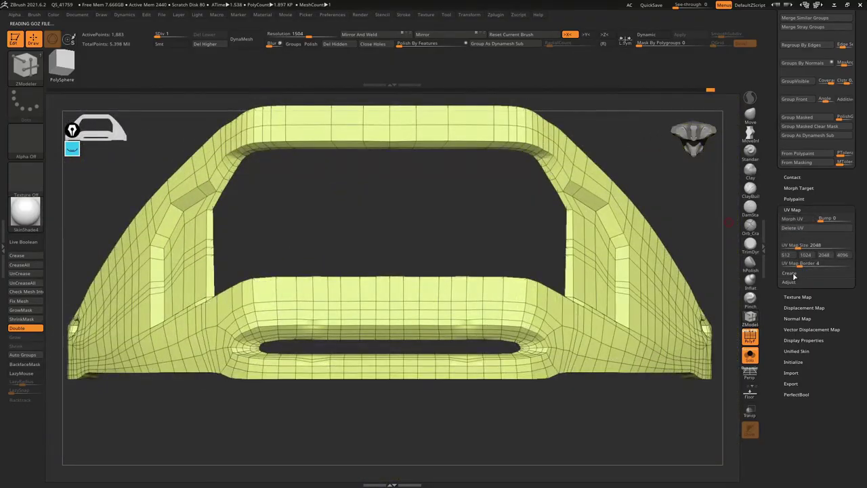
left_click(810, 229)
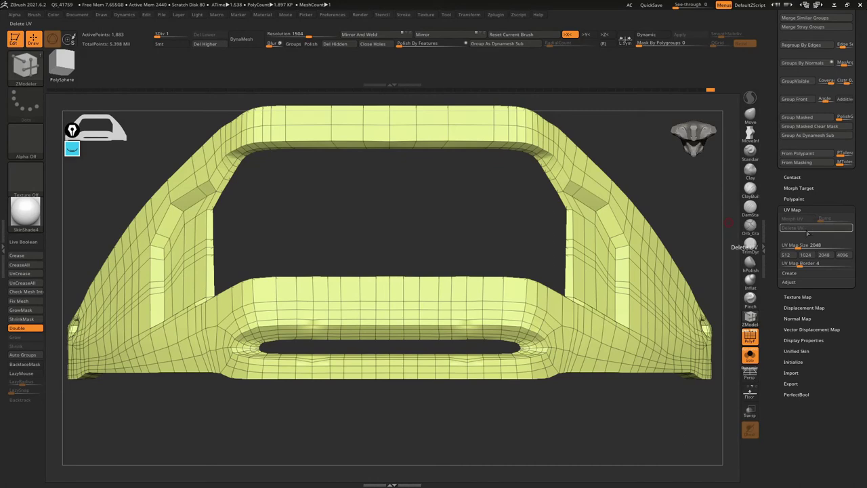
Copy the watch case's current UVs in UV Master
scroll(813, 271, "up", 5)
scroll(819, 271, "up", 5)
scroll(840, 278, "up", 5)
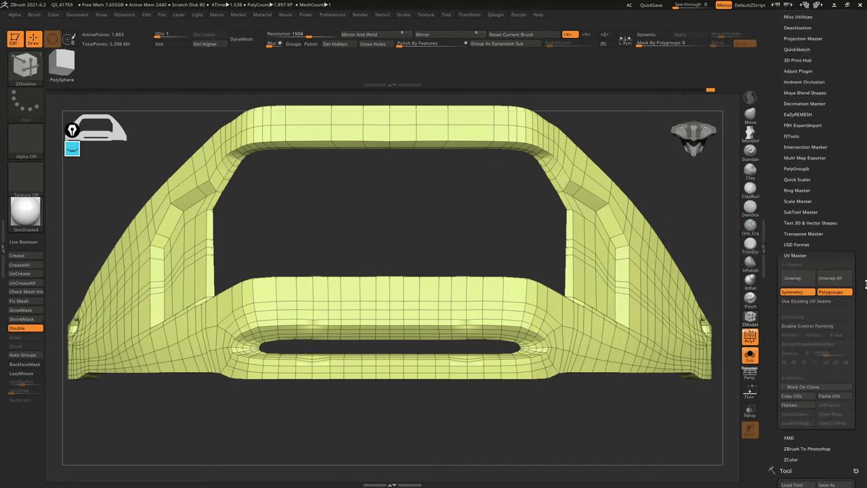
scroll(865, 284, "up", 1)
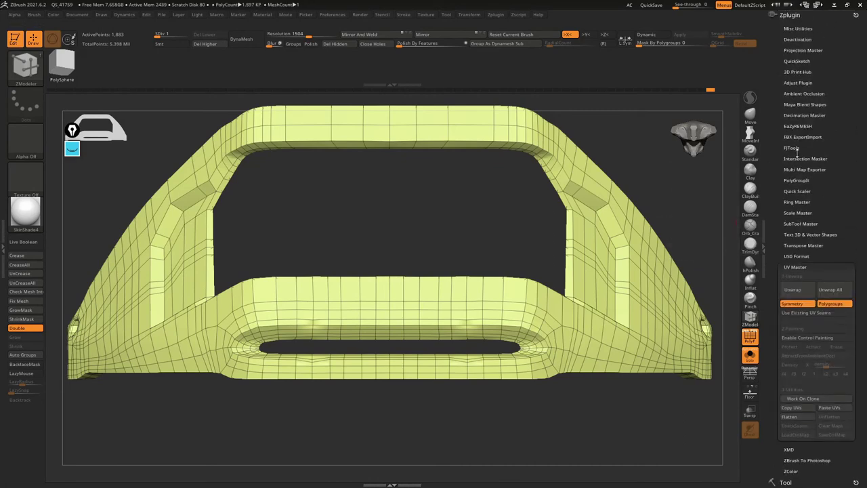
scroll(787, 199, "down", 3)
scroll(787, 198, "down", 3)
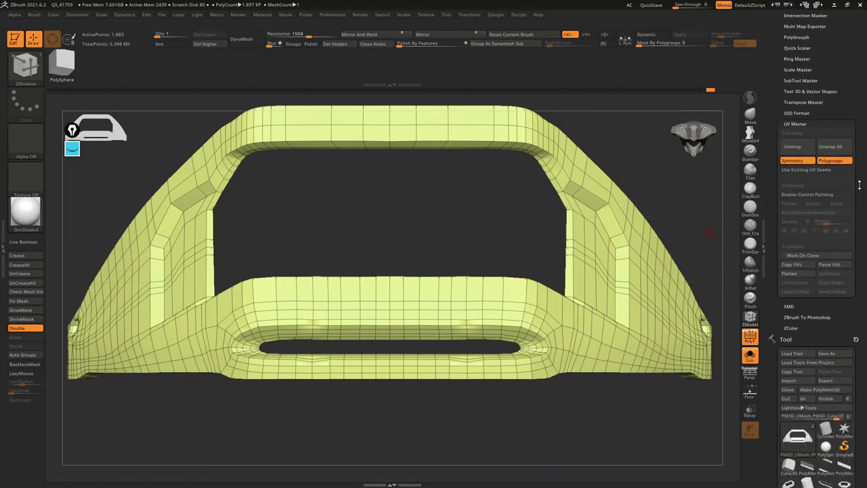
left_click(791, 264)
Morph the watch case flat into its UV layout of square per-face tiles
scroll(865, 281, "down", 2)
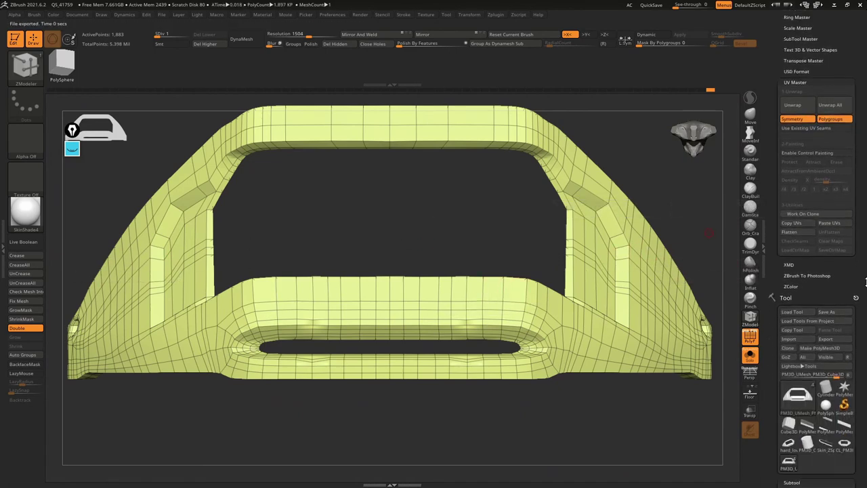
scroll(864, 281, "down", 3)
scroll(864, 257, "down", 3)
scroll(862, 223, "down", 3)
scroll(858, 192, "down", 3)
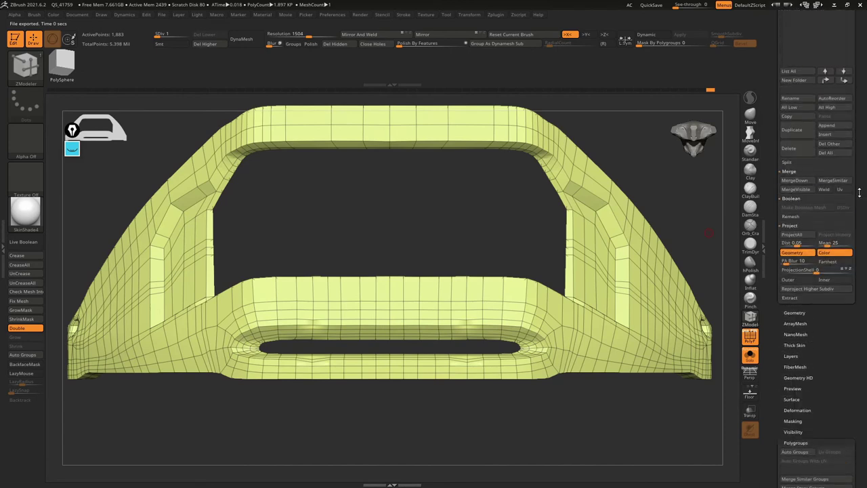
scroll(859, 196, "up", 3)
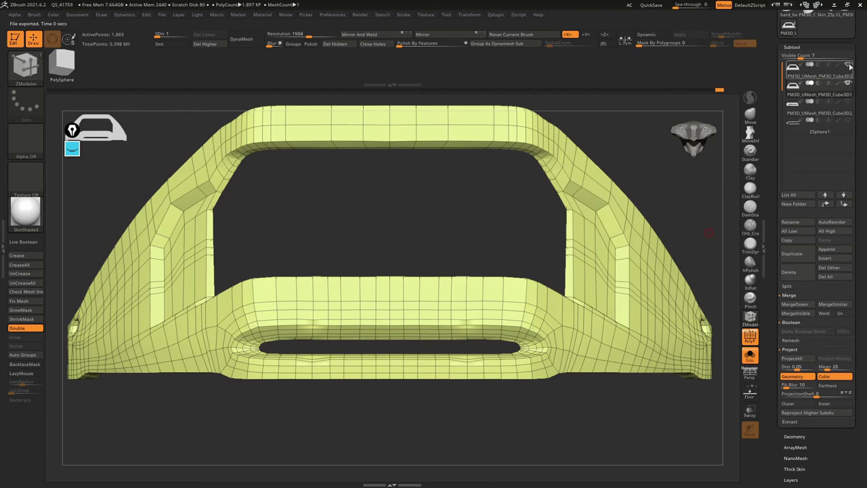
scroll(865, 119, "down", 1)
scroll(865, 119, "down", 5)
scroll(864, 203, "down", 5)
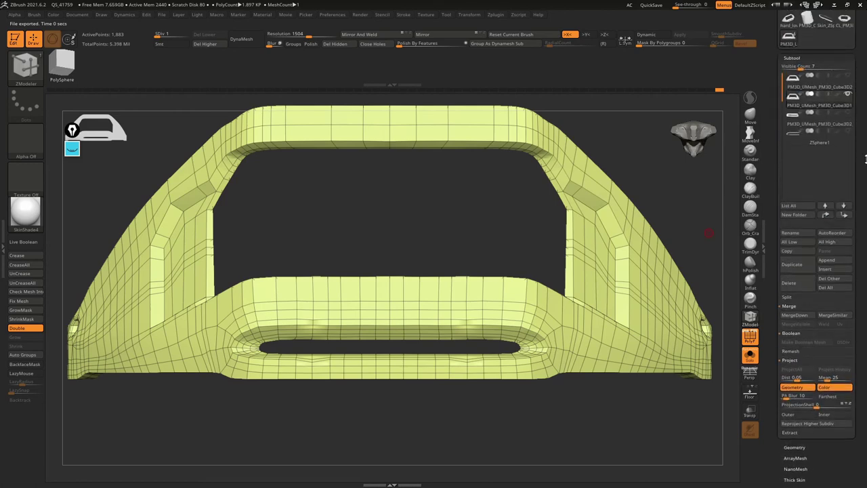
scroll(865, 285, "down", 5)
scroll(865, 319, "down", 5)
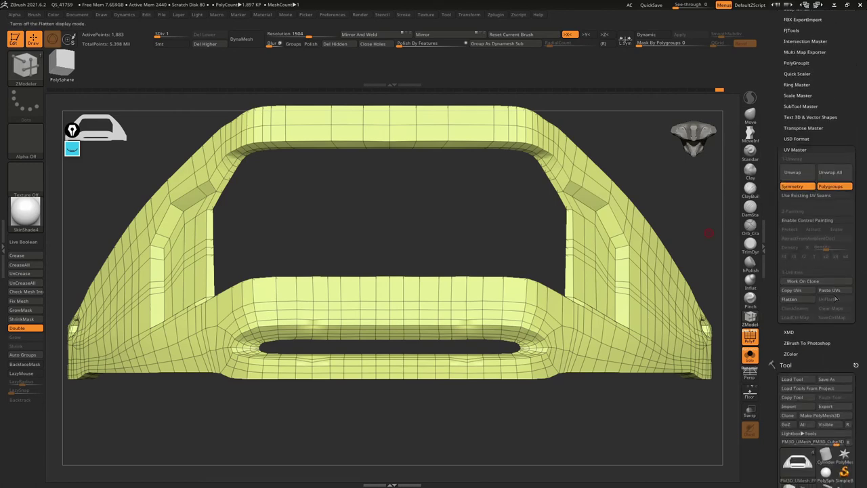
scroll(861, 323, "down", 5)
scroll(840, 271, "down", 3)
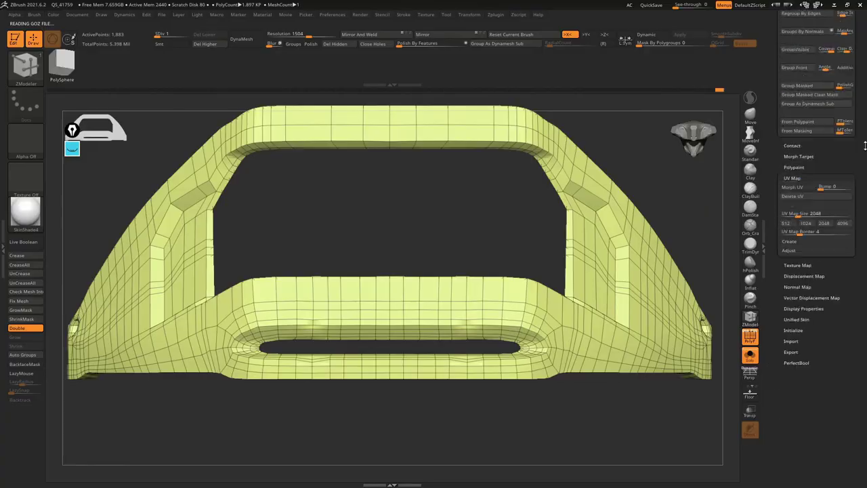
scroll(813, 224, "up", 1)
left_click(805, 215)
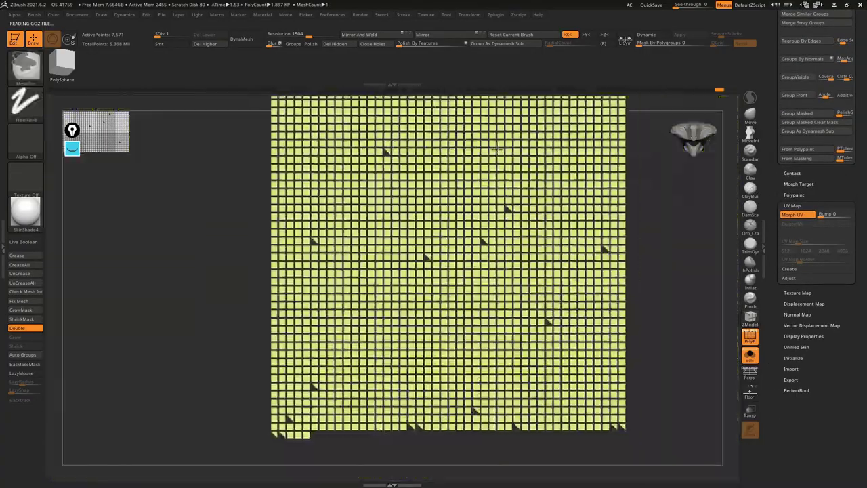
Select the CL_PM3D_UMesh clone tool and orbit it to inspect its polygroups
scroll(865, 278, "up", 8)
scroll(865, 278, "up", 5)
scroll(860, 346, "up", 5)
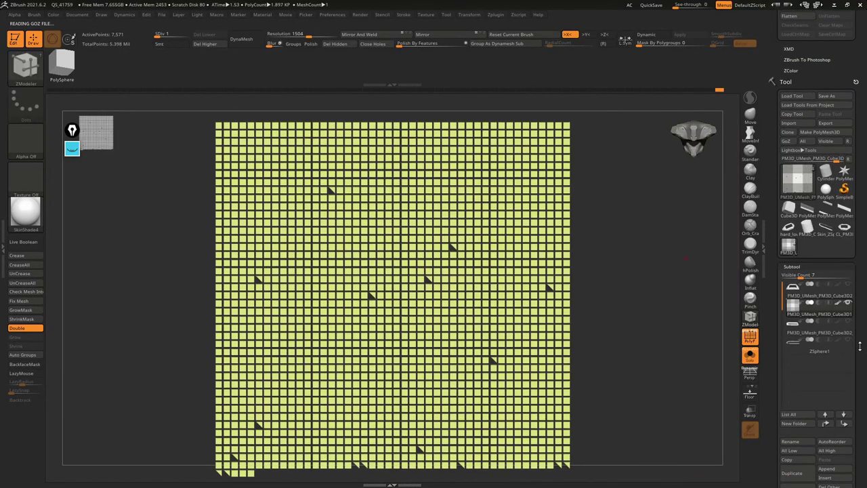
mouse_move(825, 228)
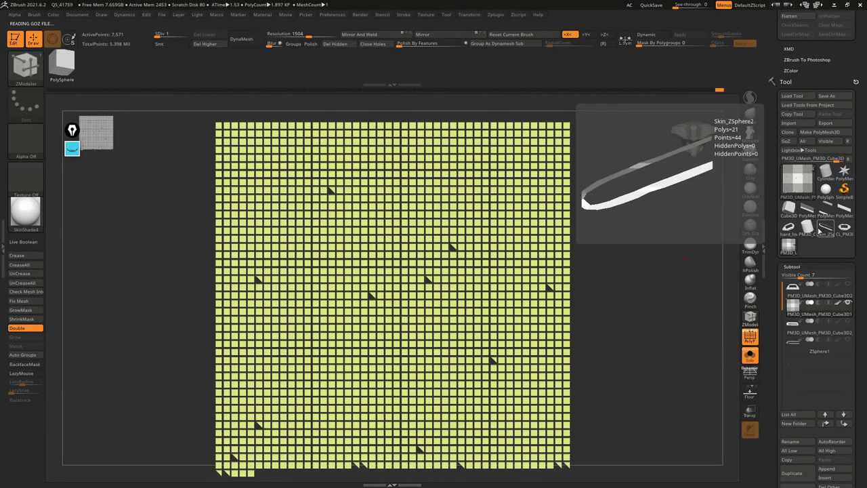
left_click(845, 233)
left_click_drag(709, 242, 554, 227)
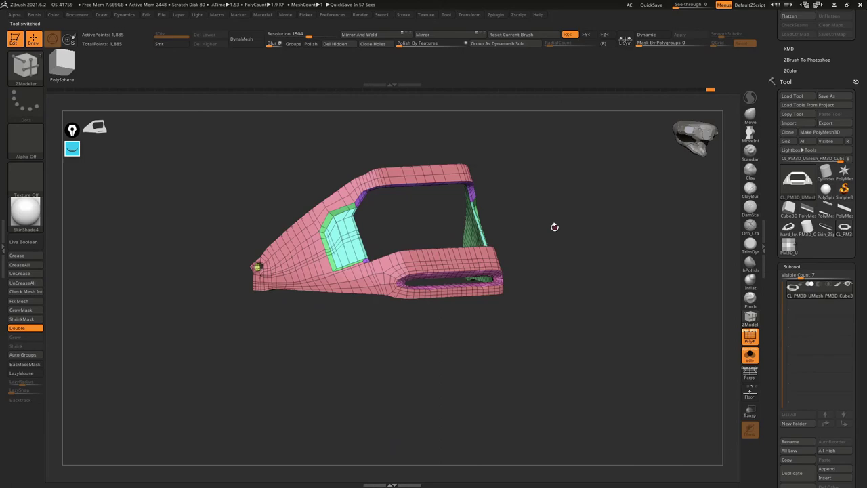
left_click_drag(865, 177, 866, 134)
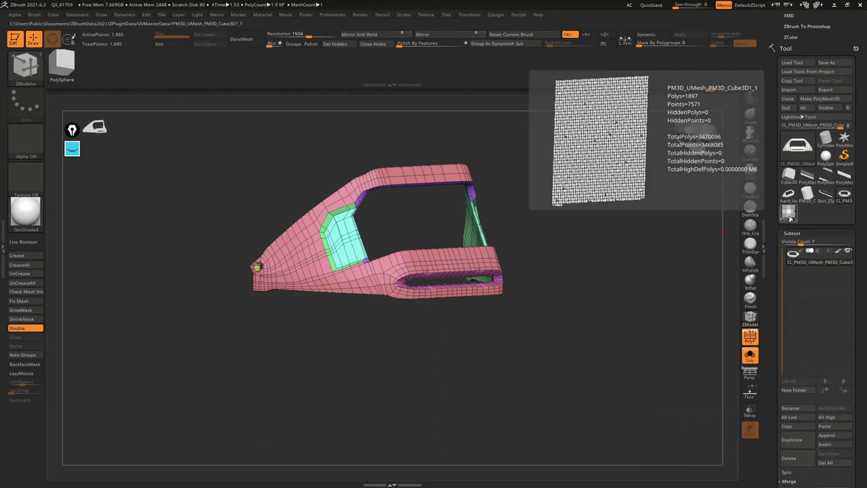
Insert the clone into the original watch case tool as a subtool and frame it
left_click(835, 274)
left_click_drag(657, 313, 624, 251, "shift")
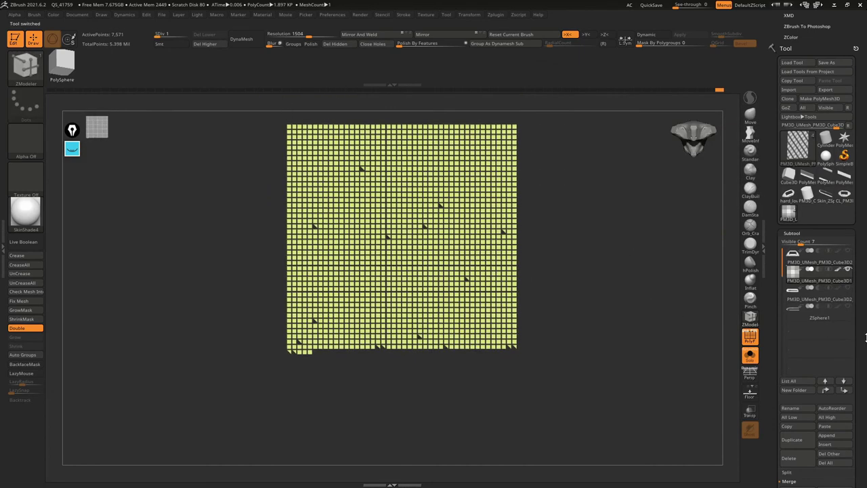
left_click(824, 425)
mouse_move(658, 325)
left_mouse_down()
mouse_move(611, 273)
mouse_move(616, 267)
left_mouse_up()
key("f")
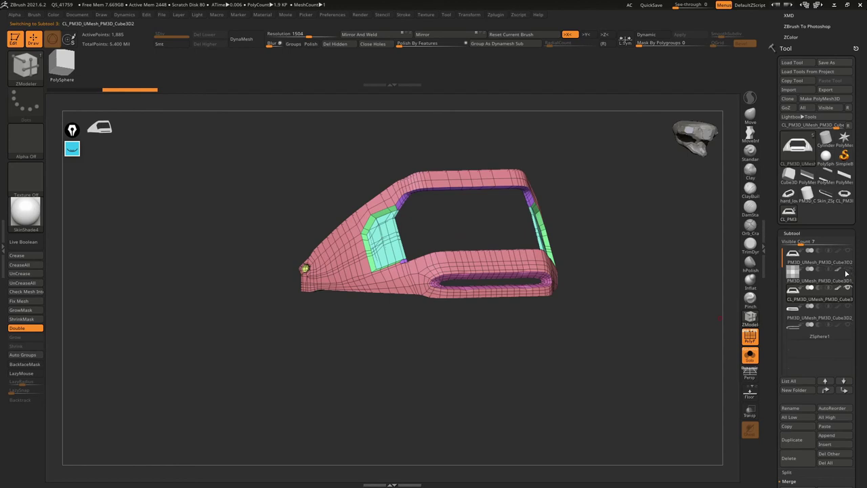
mouse_move(820, 313)
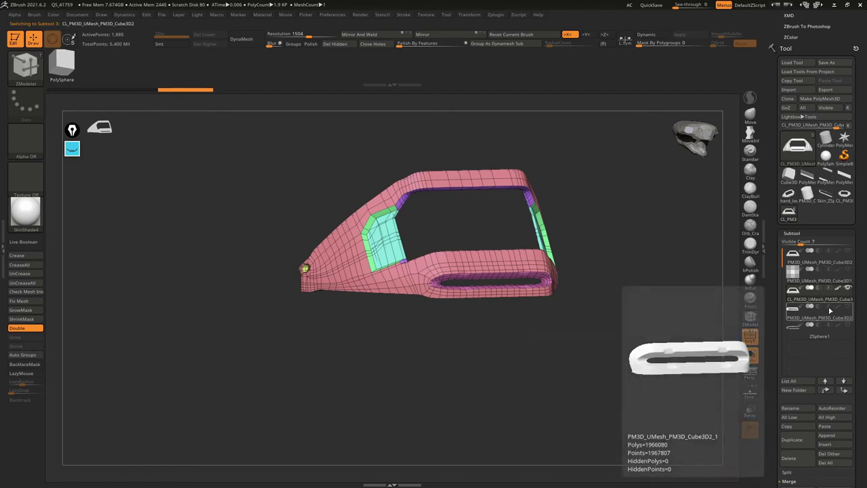
Set the Tool UV Map Bump value to 0
scroll(865, 158, "down", 5)
scroll(865, 157, "down", 5)
scroll(865, 158, "down", 5)
scroll(865, 158, "down", 2)
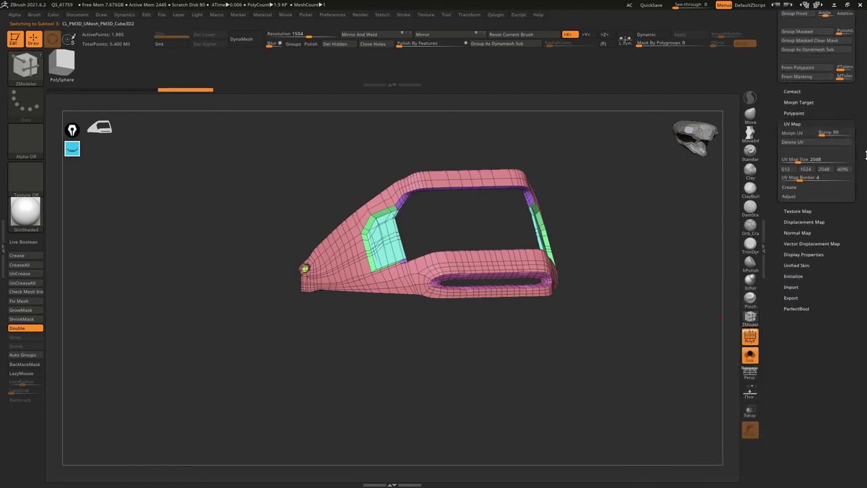
type("0")
Preview the UV islands flat with Morph UV, then morph the mesh back to 3D
left_click(802, 134)
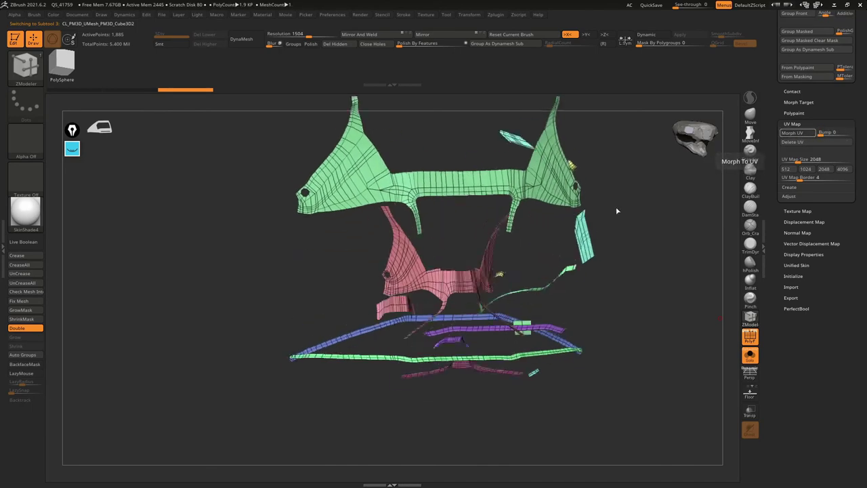
mouse_move(509, 246)
left_mouse_down()
mouse_move(477, 245)
mouse_move(474, 186)
left_mouse_up()
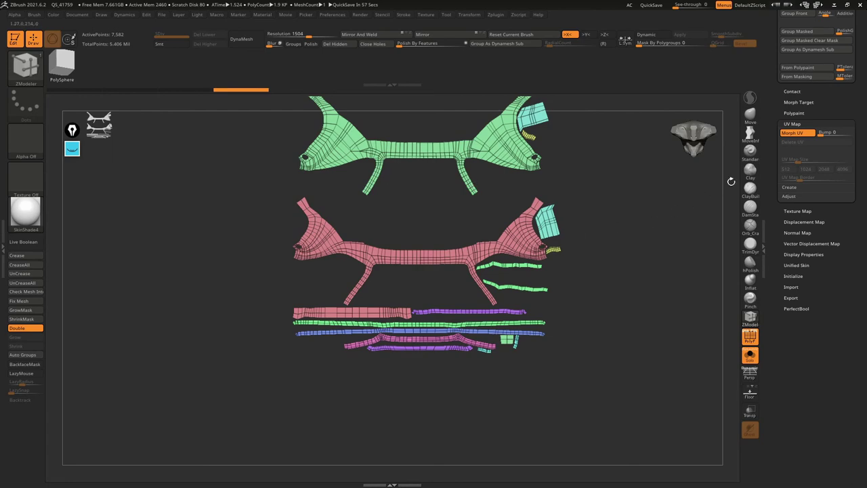
left_click(796, 133)
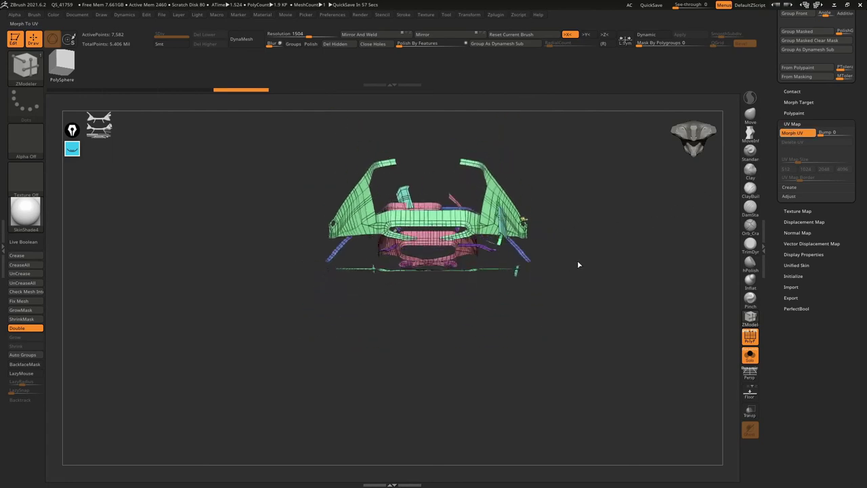
scroll(865, 281, "up", 5)
Export the selected subtool from Zplugin > FBX ExportImport with Selected enabled
scroll(865, 281, "up", 5)
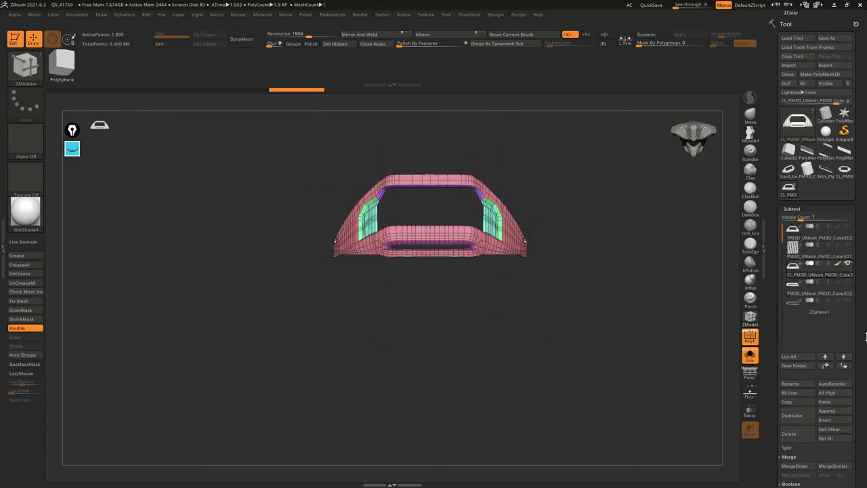
scroll(865, 281, "up", 5)
scroll(854, 325, "up", 5)
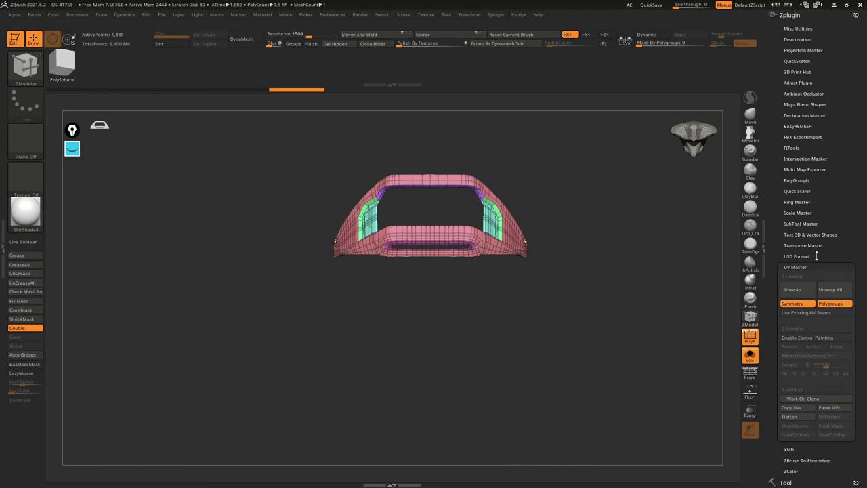
left_click(800, 137)
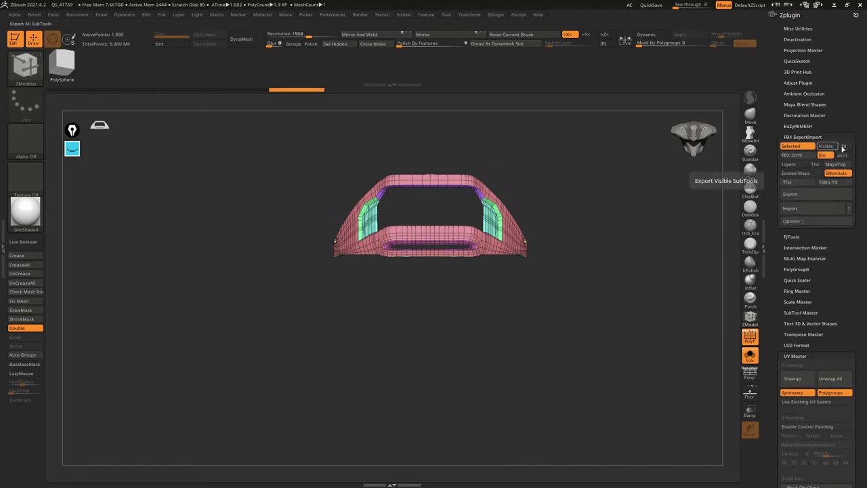
left_click(815, 196)
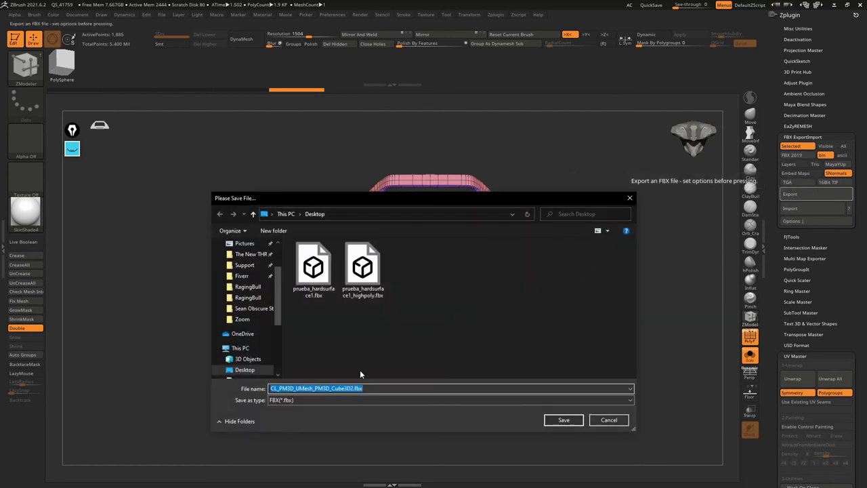
Save the FBX to the Desktop as prueba_hardsurface1_lowpoly.fbx
left_click(322, 278)
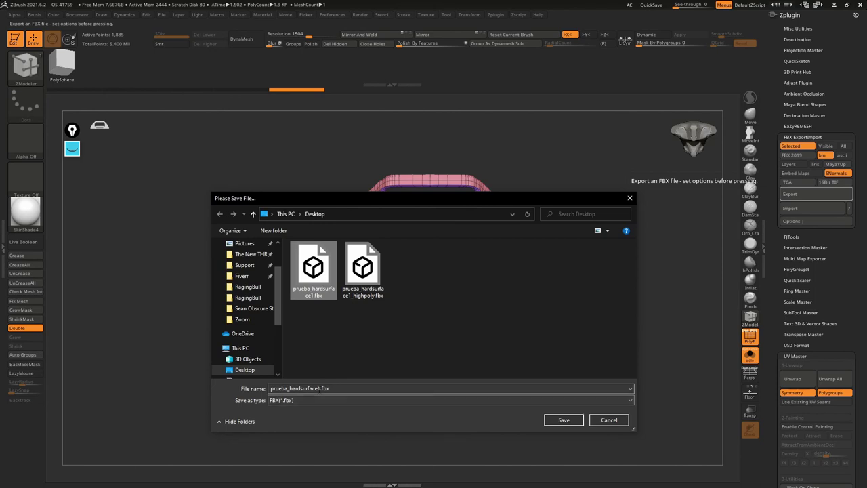
left_click(320, 391)
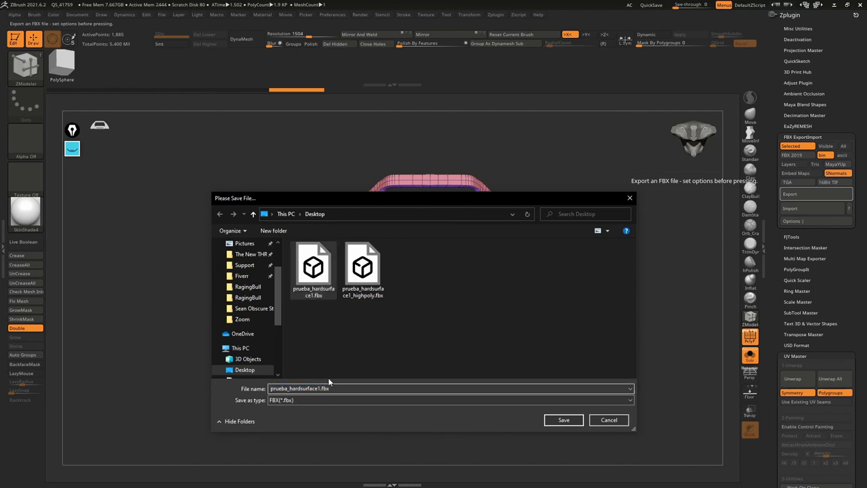
type("_lowpoly")
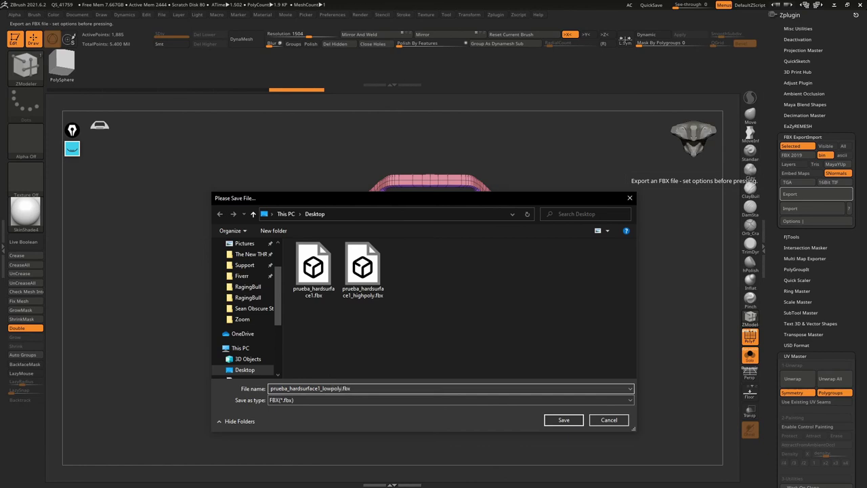
key("Return")
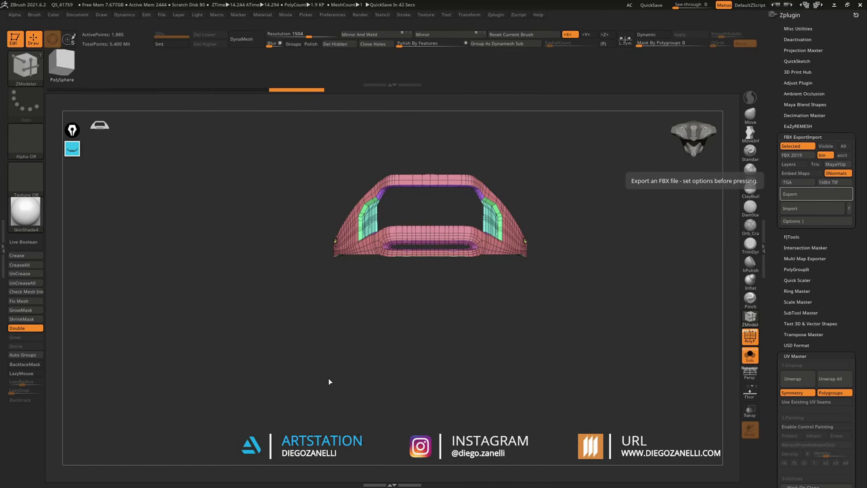
mouse_move(287, 377)
left_mouse_down()
mouse_move(411, 341)
mouse_move(637, 243)
left_mouse_up()
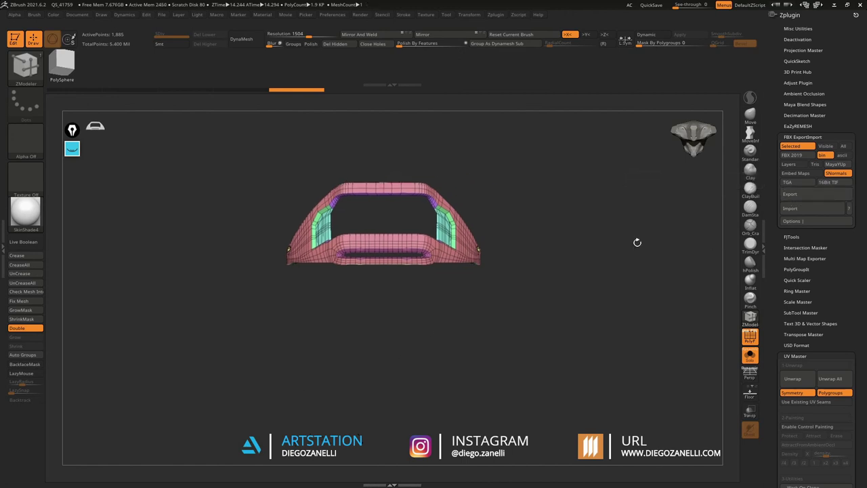